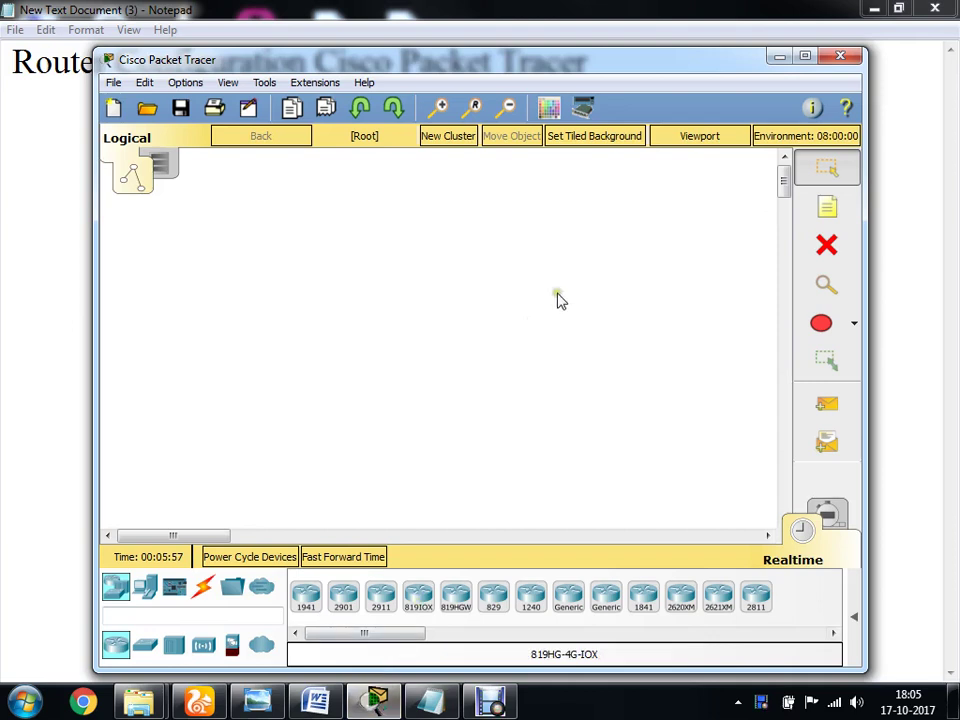
Maximize the Packet Tracer window
left_click(804, 56)
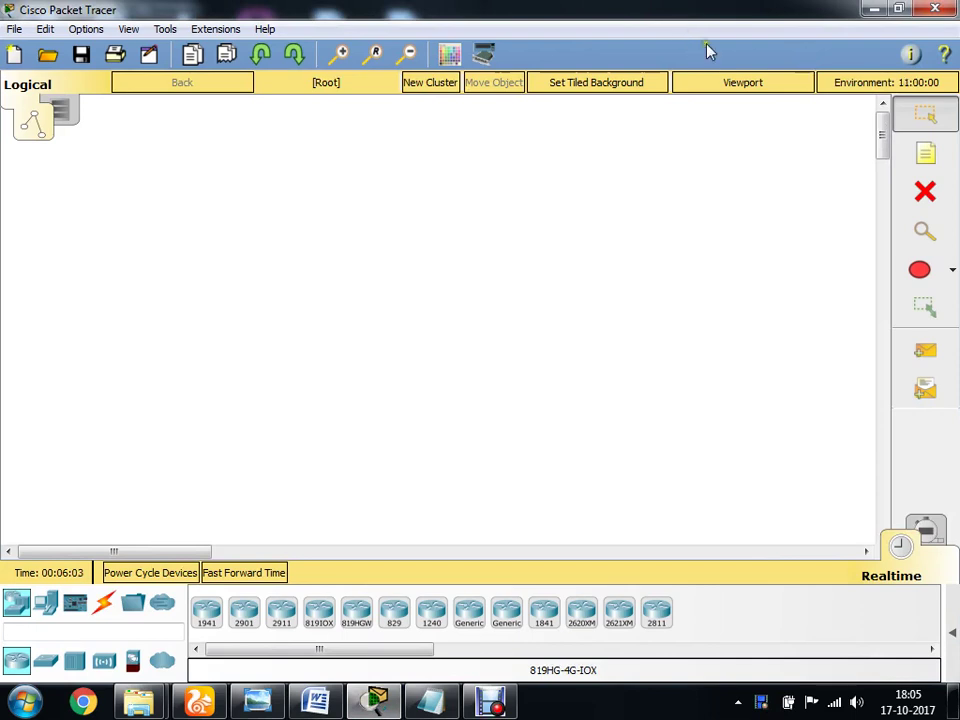
left_click(467, 615)
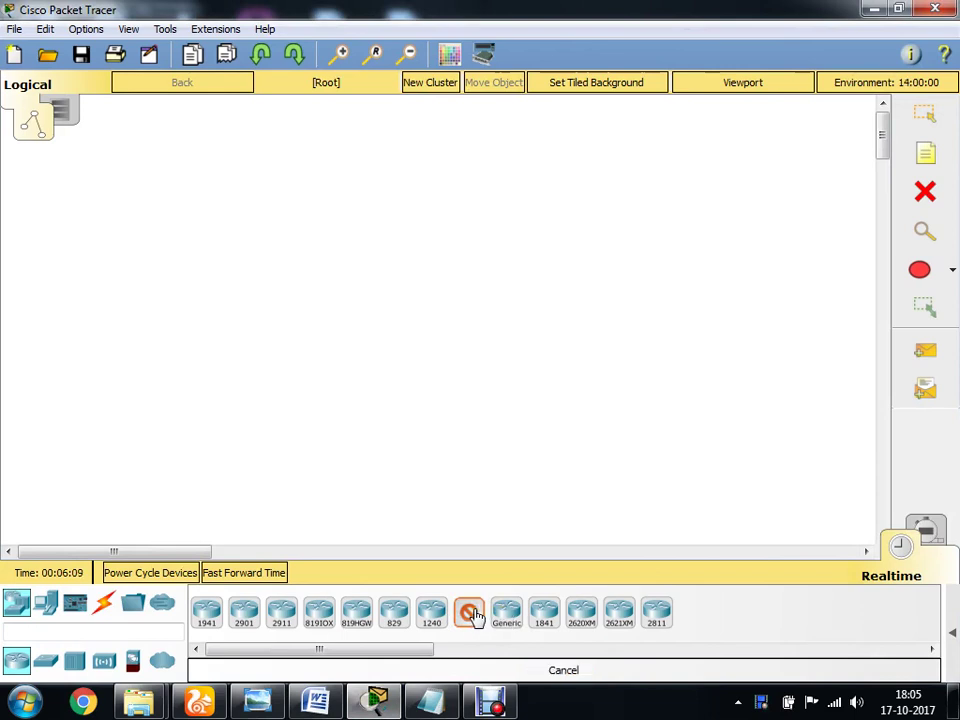
left_click(510, 506)
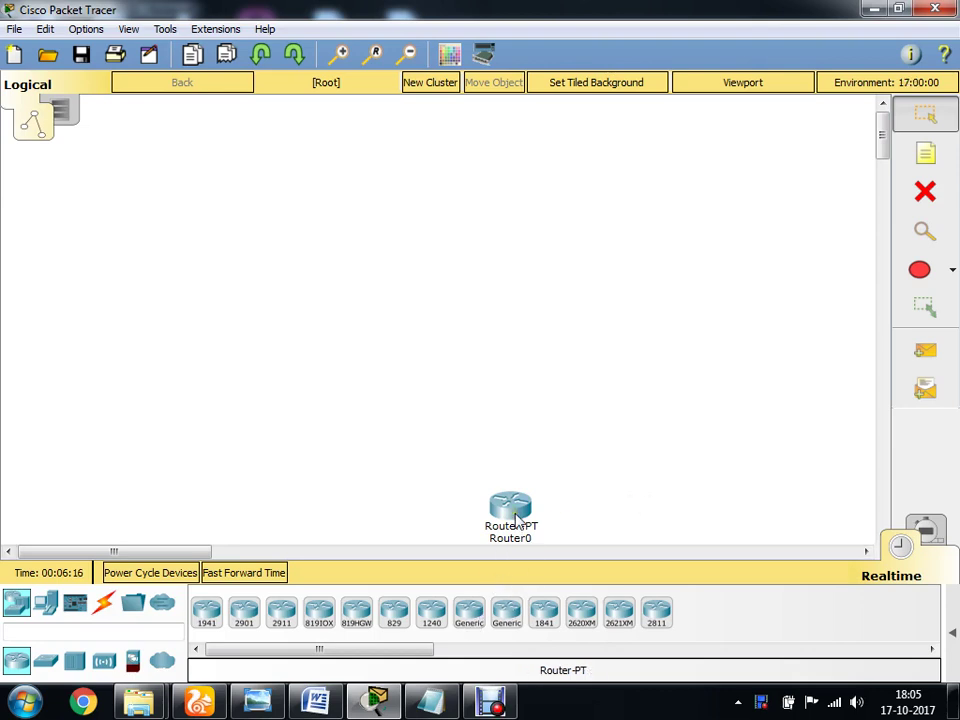
left_click_drag(516, 517, 491, 504)
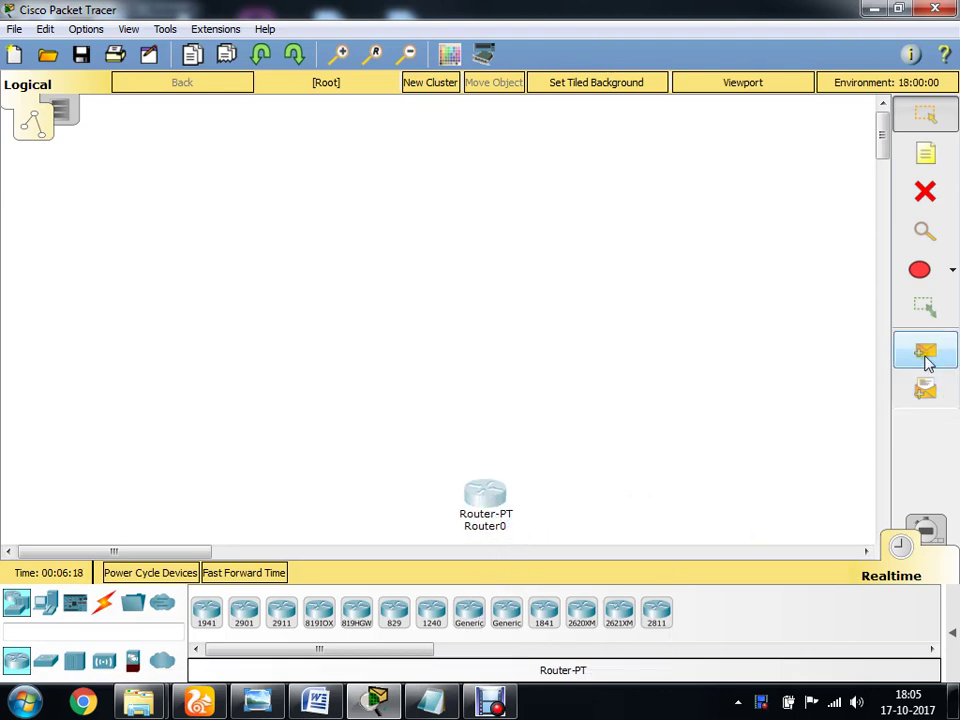
left_click(925, 191)
left_click(420, 370)
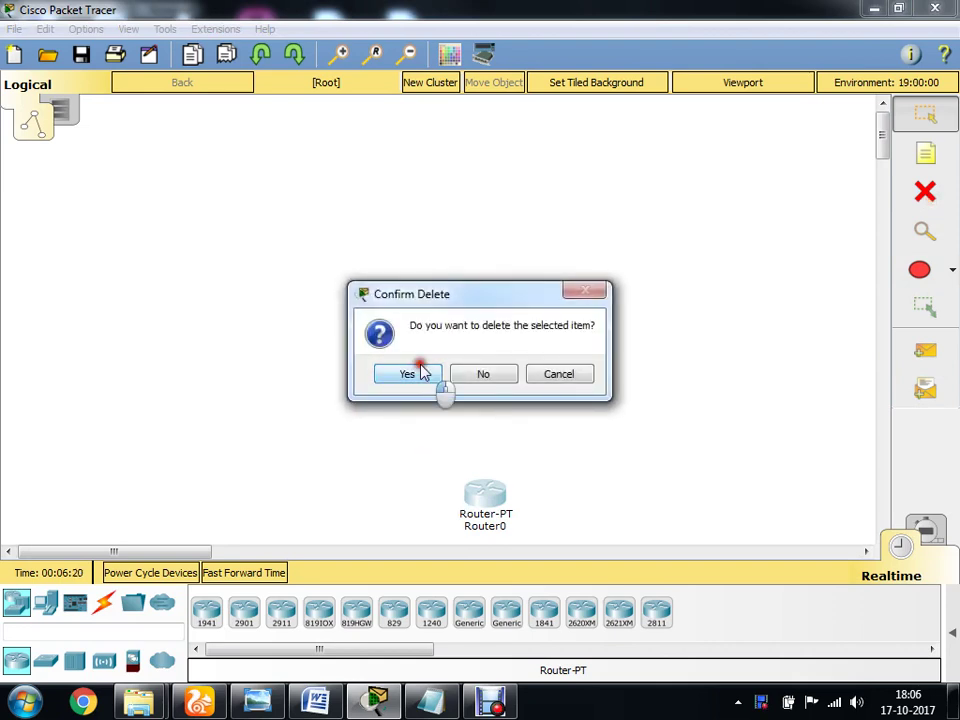
left_click(928, 118)
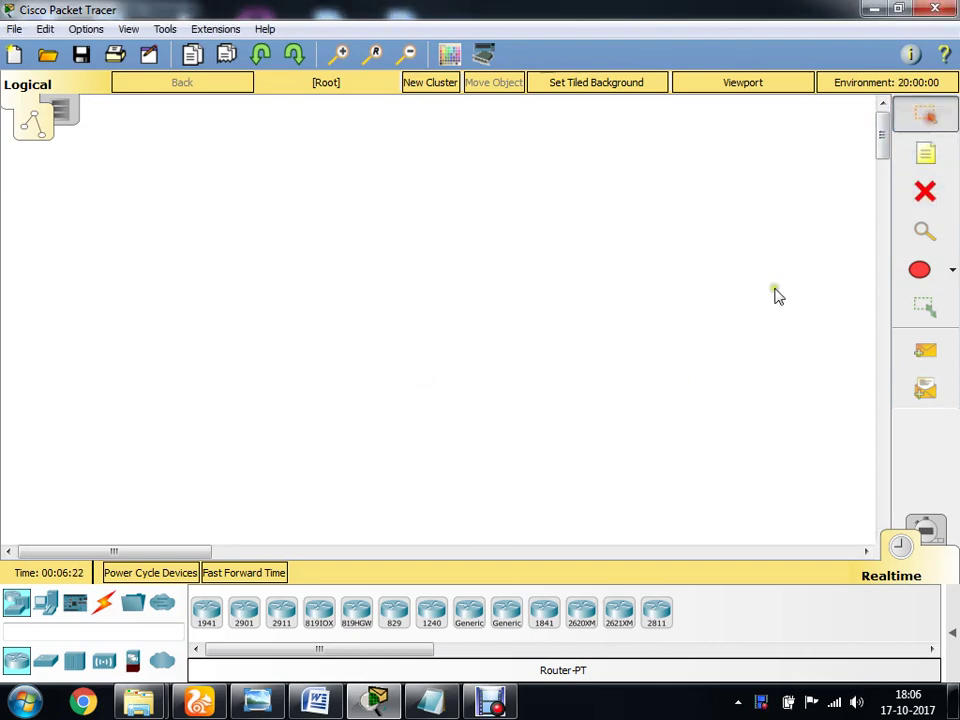
Place two generic Router-PT routers side by side in the upper part of the workspace
left_click(469, 612)
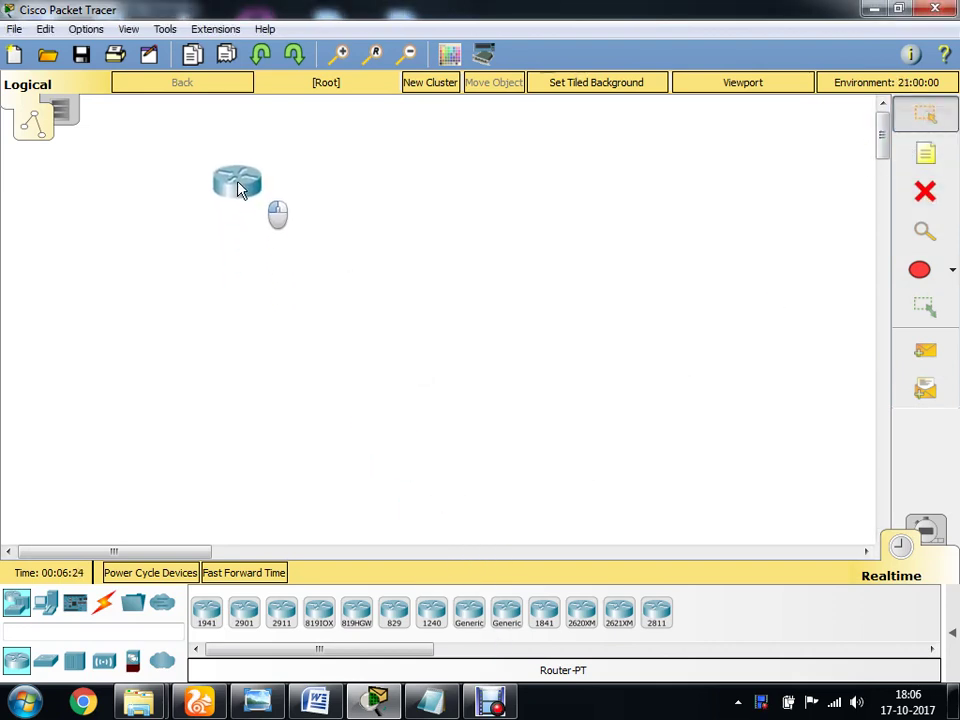
left_click(238, 190)
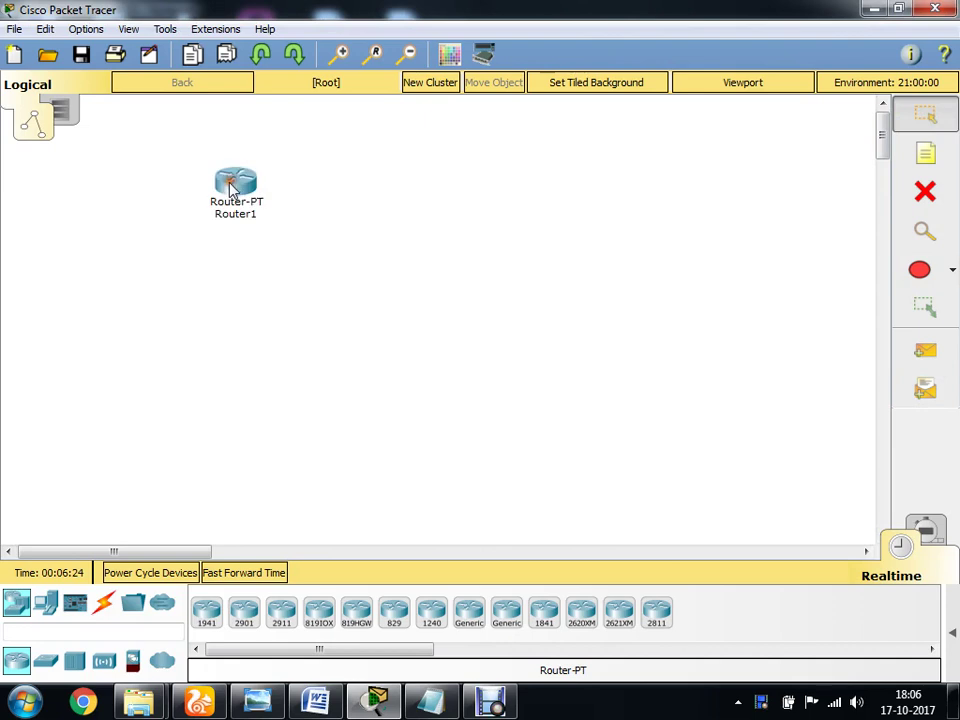
left_click(474, 628)
left_click(560, 198)
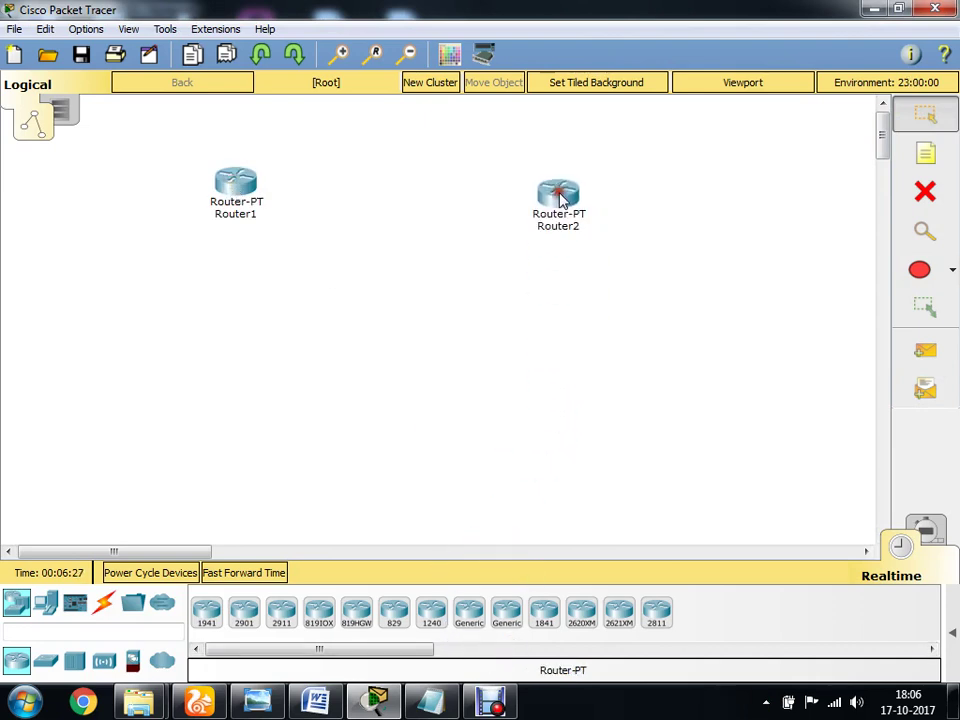
Add two generic Switch-PT switches, one below each router
left_click(50, 665)
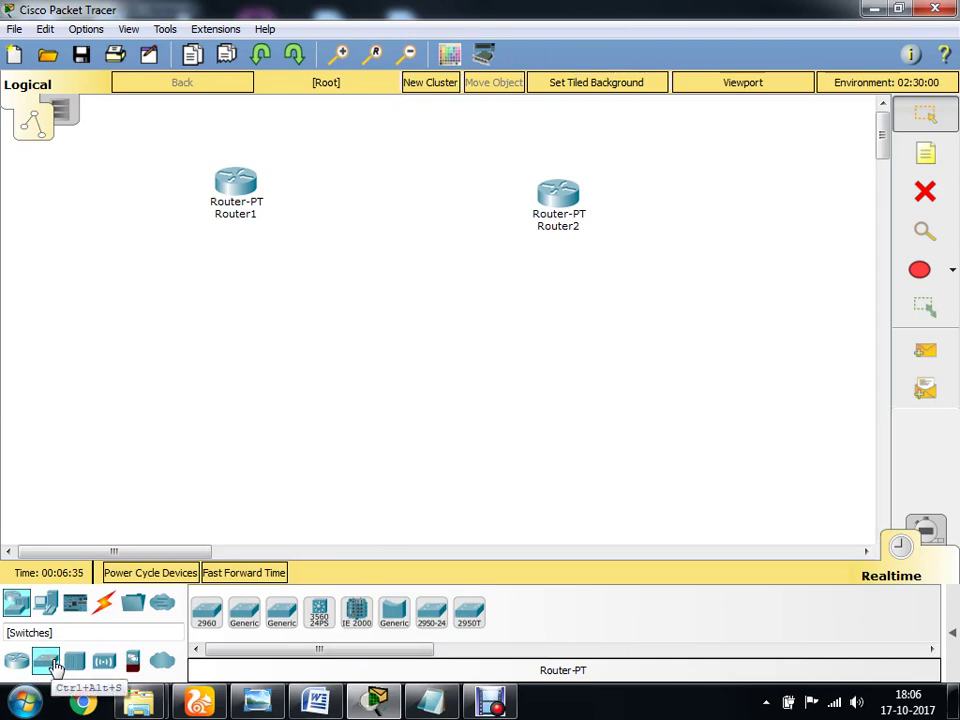
left_click_drag(243, 613, 237, 306)
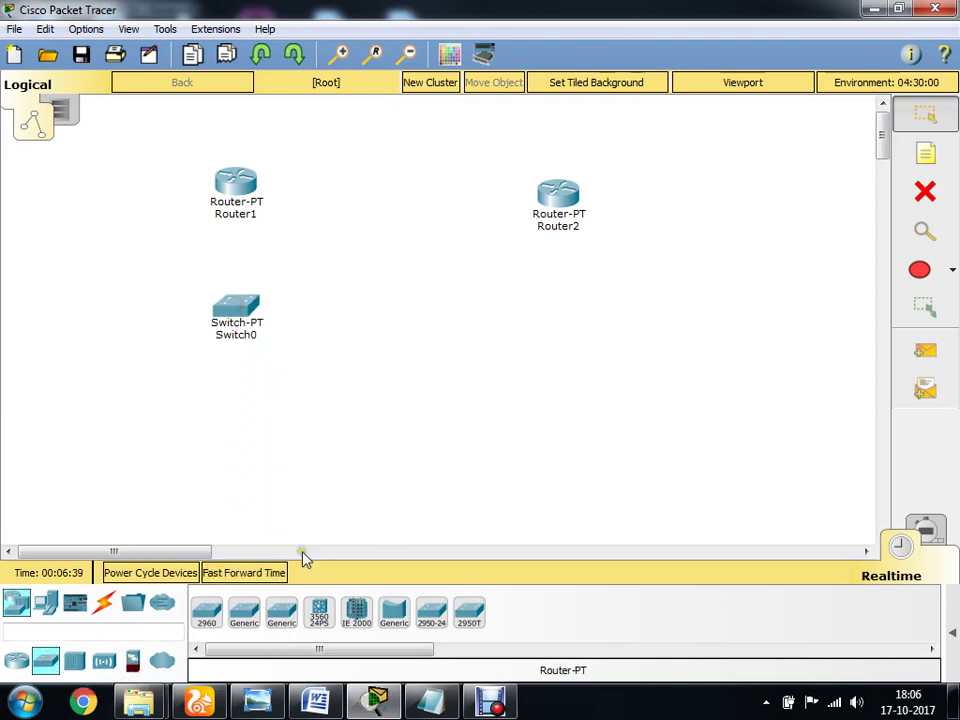
left_click_drag(246, 618, 566, 318)
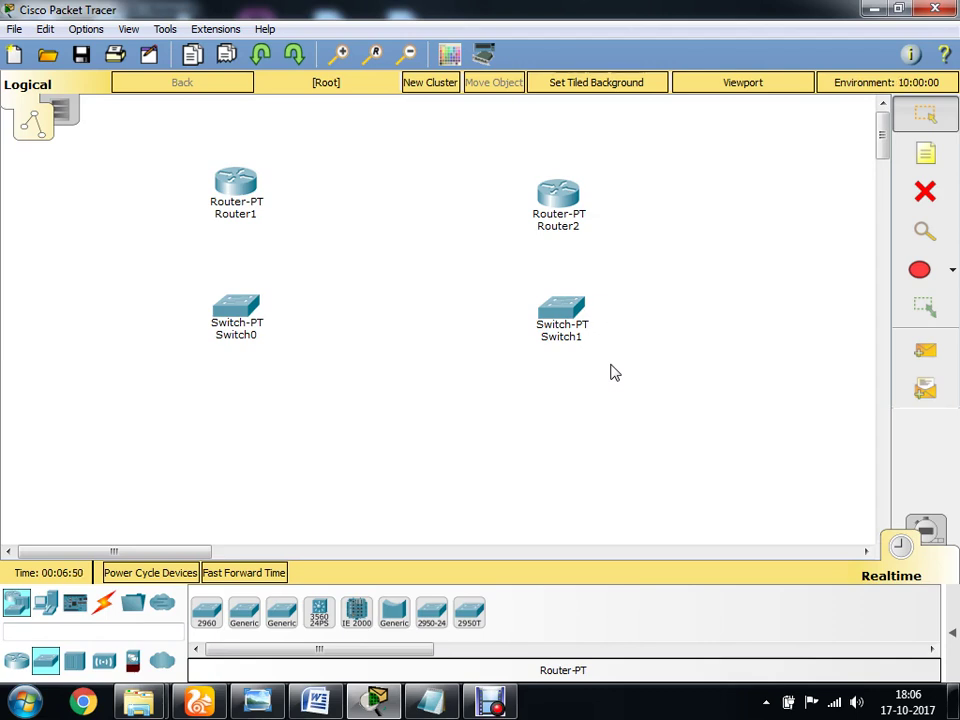
Add four generic PCs in a row beneath the switches, two for each switch
left_click(44, 603)
left_click(212, 618)
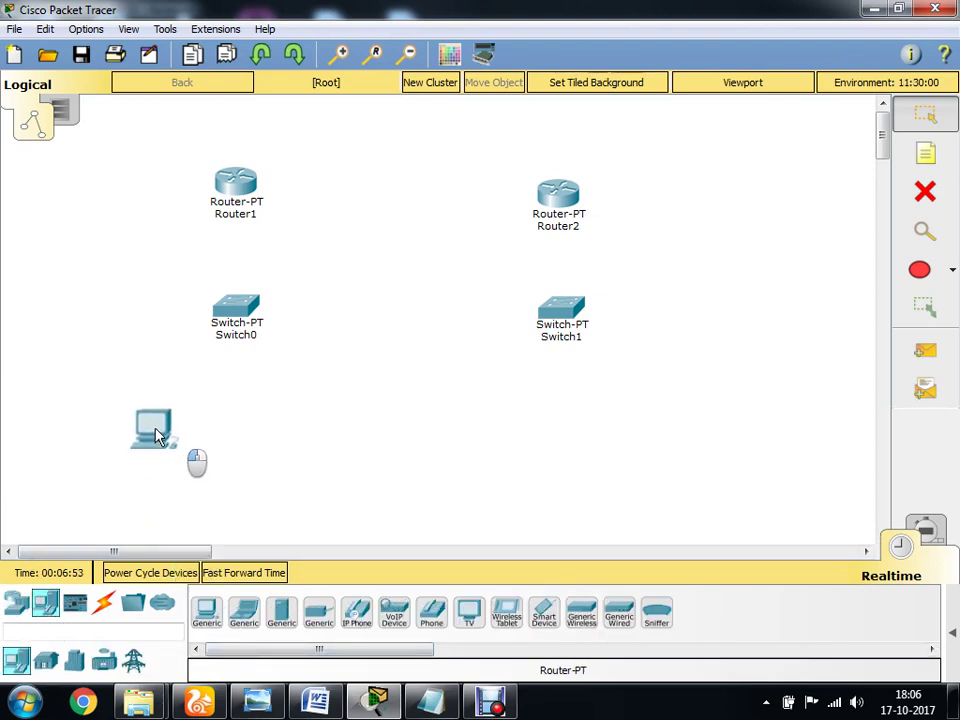
left_click(148, 450)
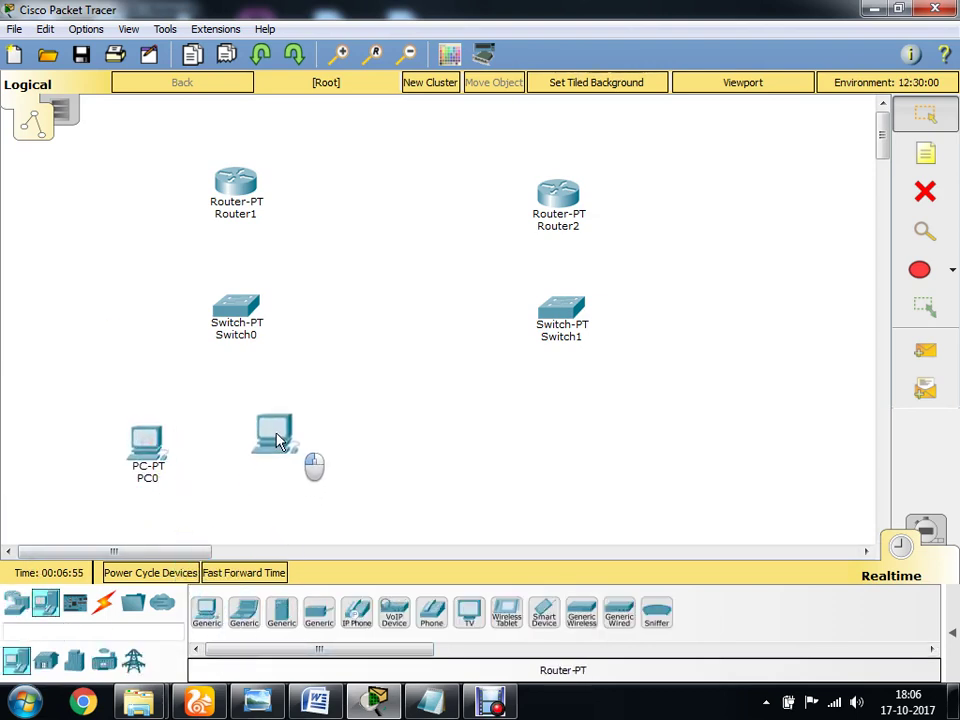
left_click(296, 448)
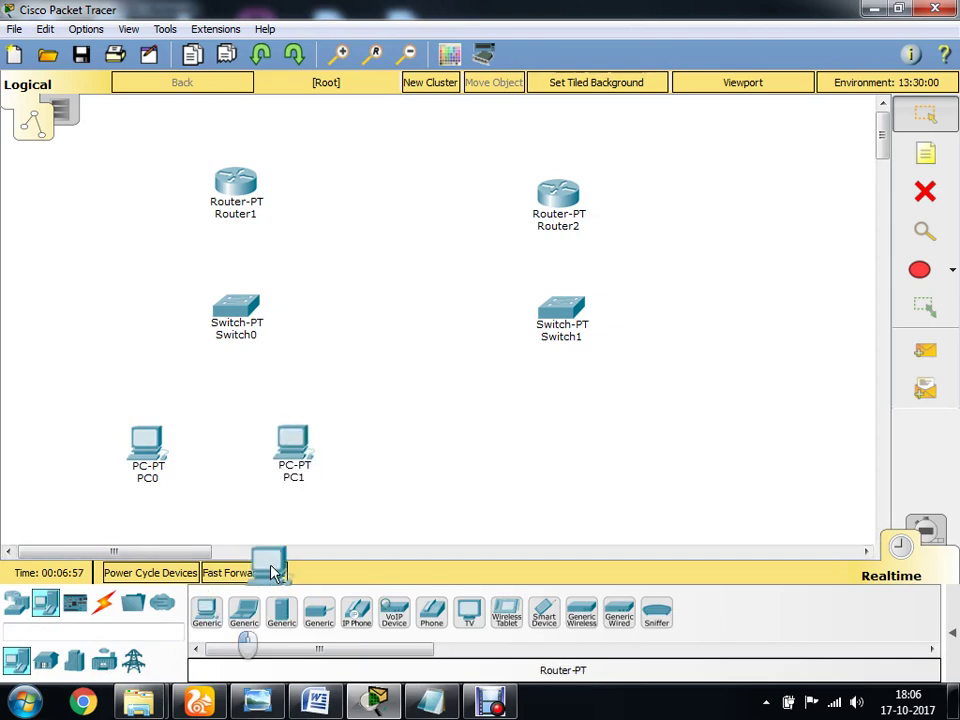
left_click(488, 441)
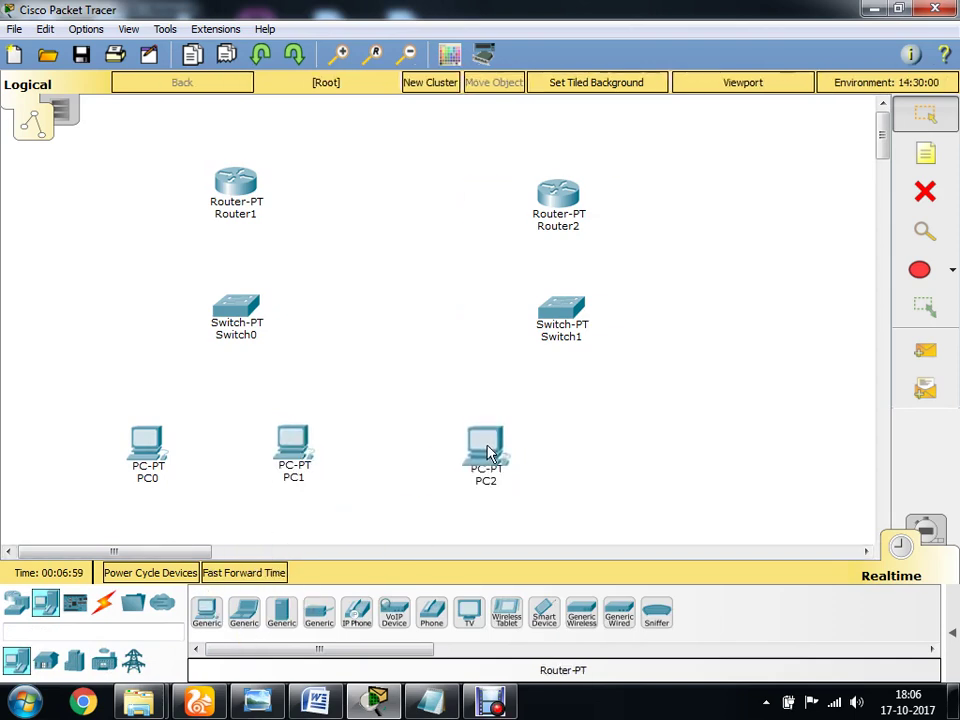
left_click(206, 612)
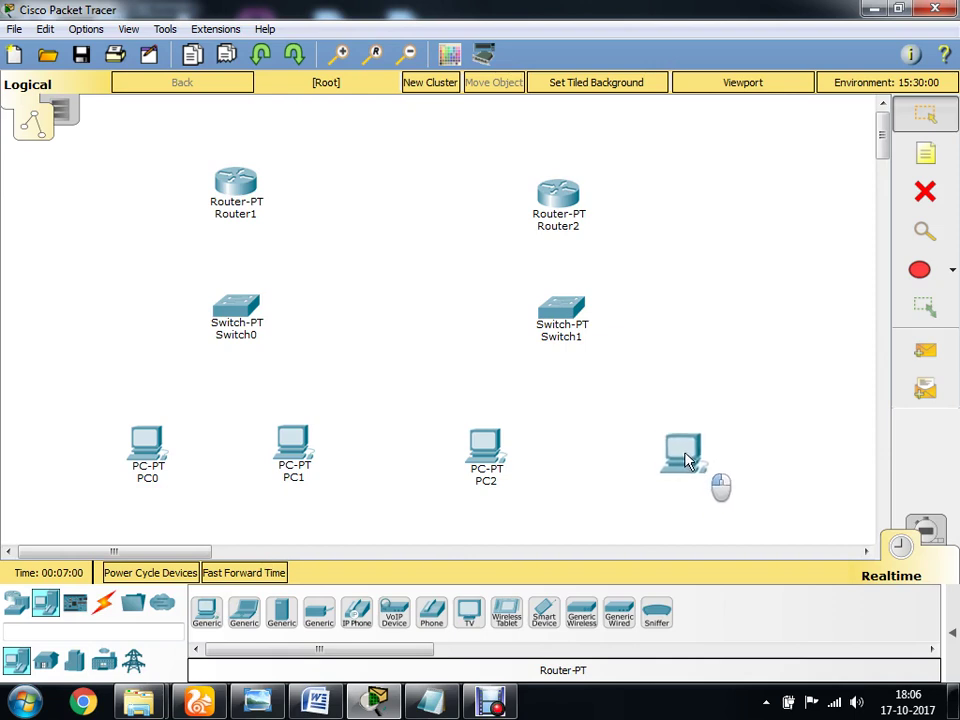
left_click(684, 456)
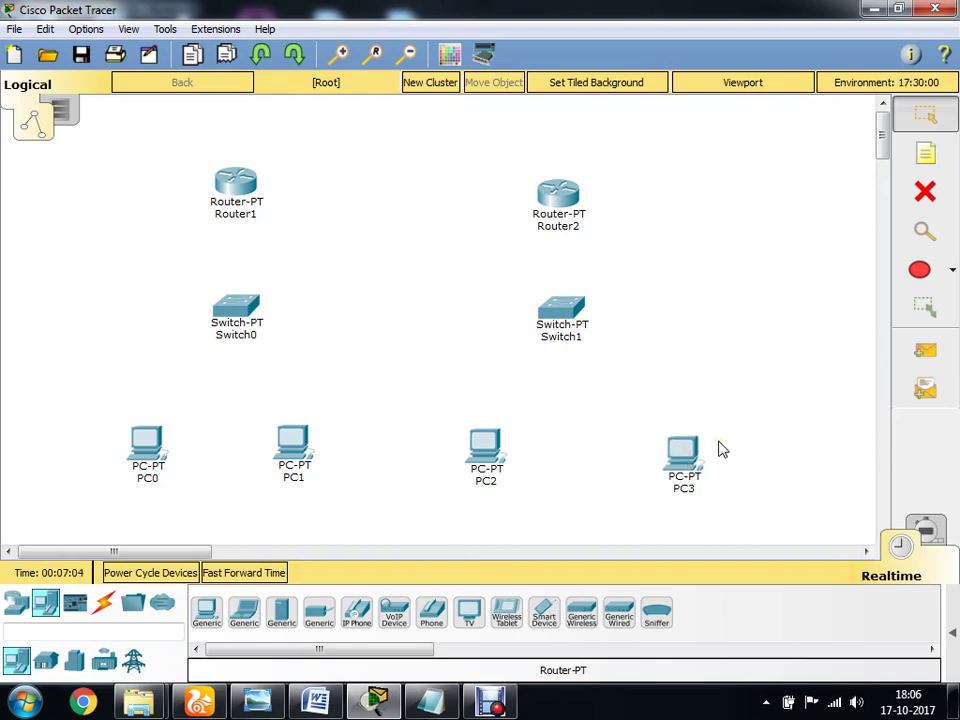
Cable Router1 to Switch0 and Switch0 to PC0 and PC1, using the automatically chosen connection type
left_click(106, 604)
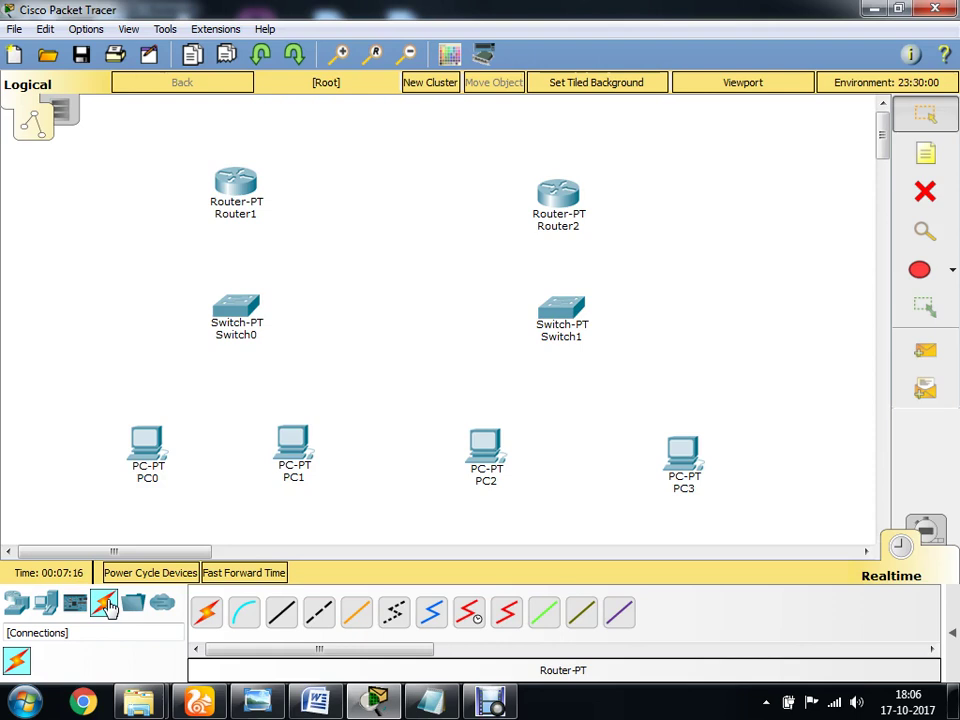
left_click(210, 622)
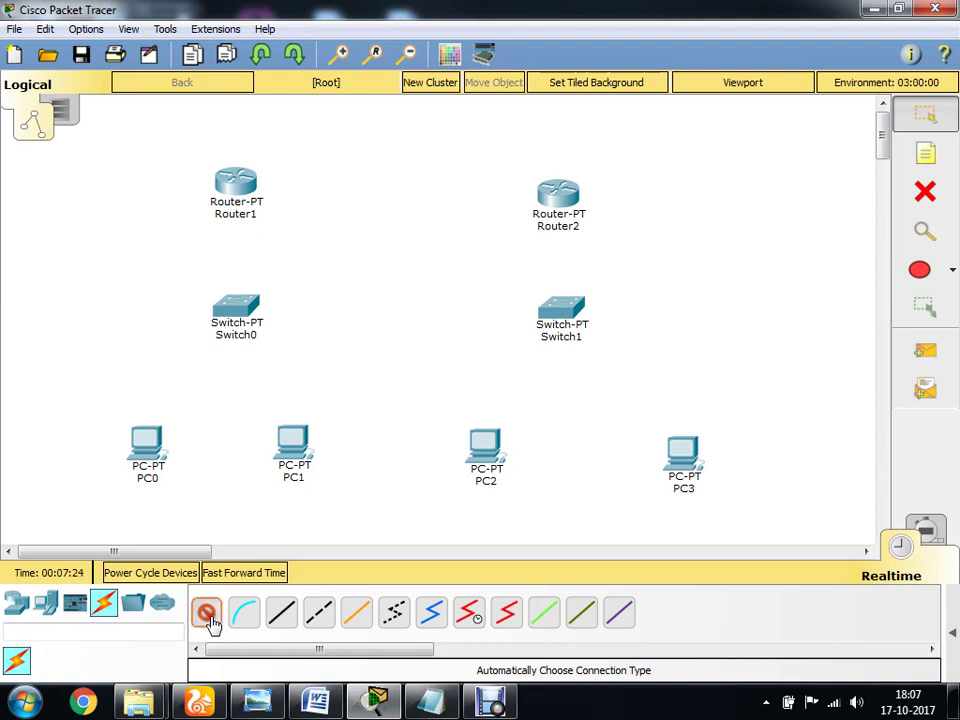
left_click(242, 188)
left_click(241, 306)
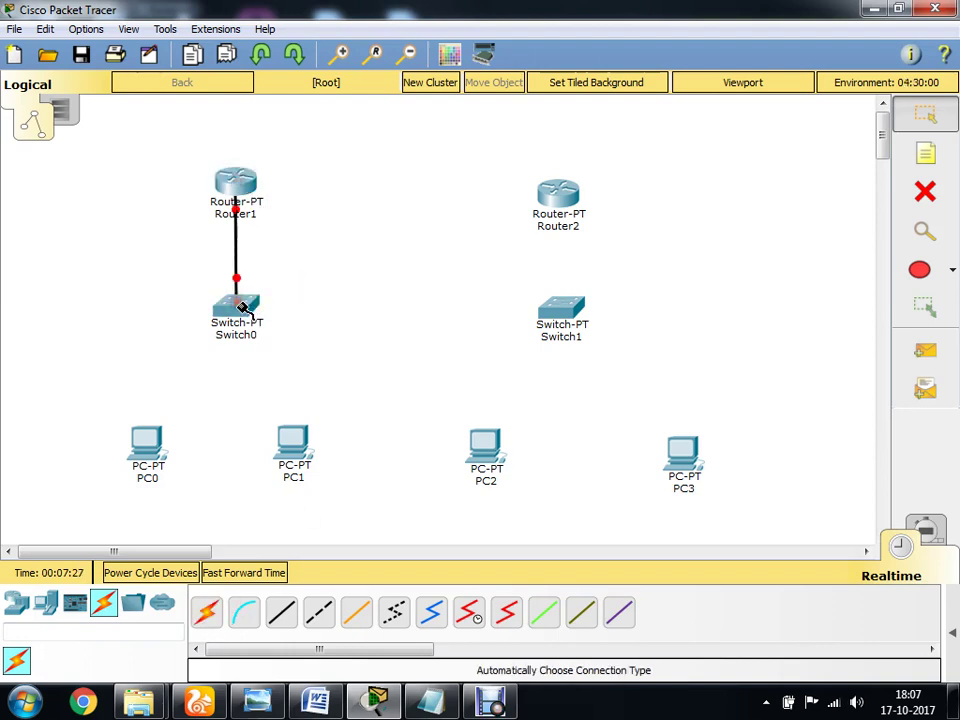
left_click(206, 612)
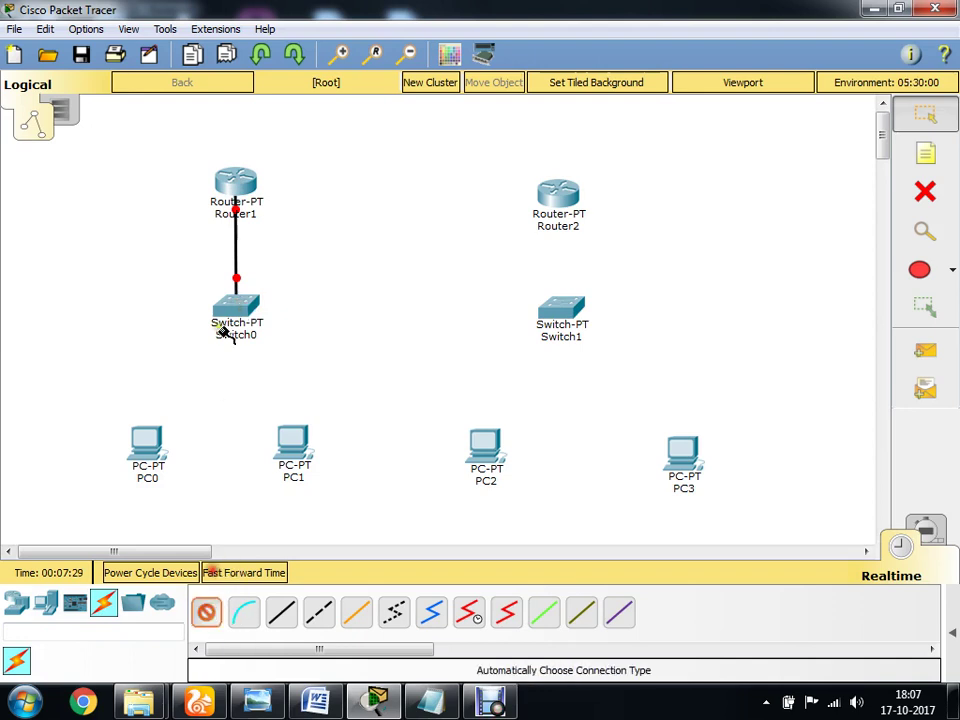
left_click(230, 305)
left_click(152, 448)
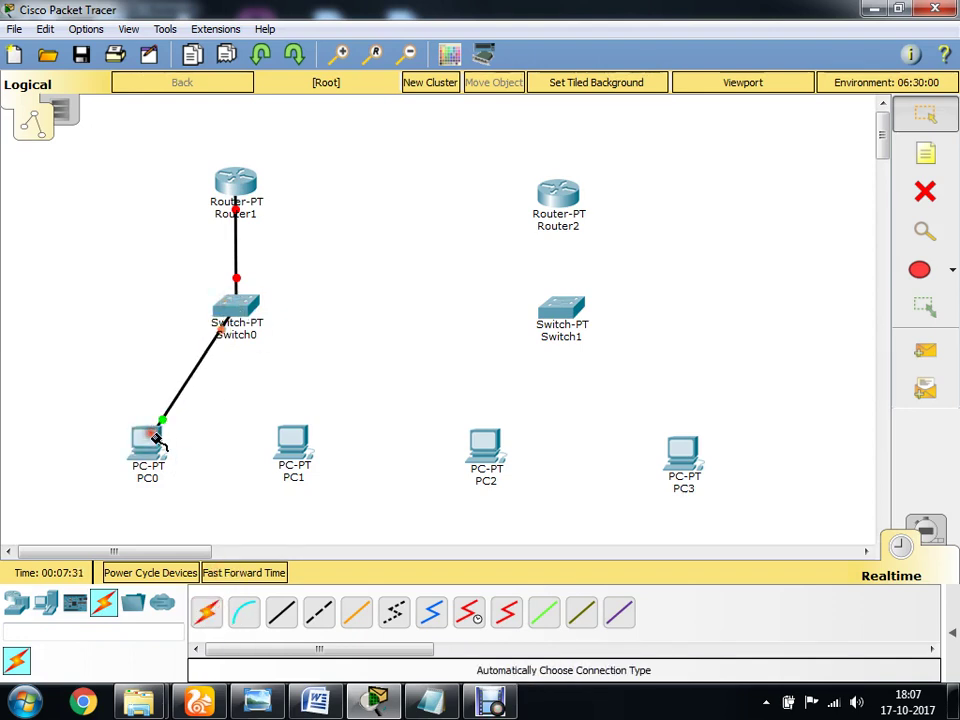
left_click(206, 612)
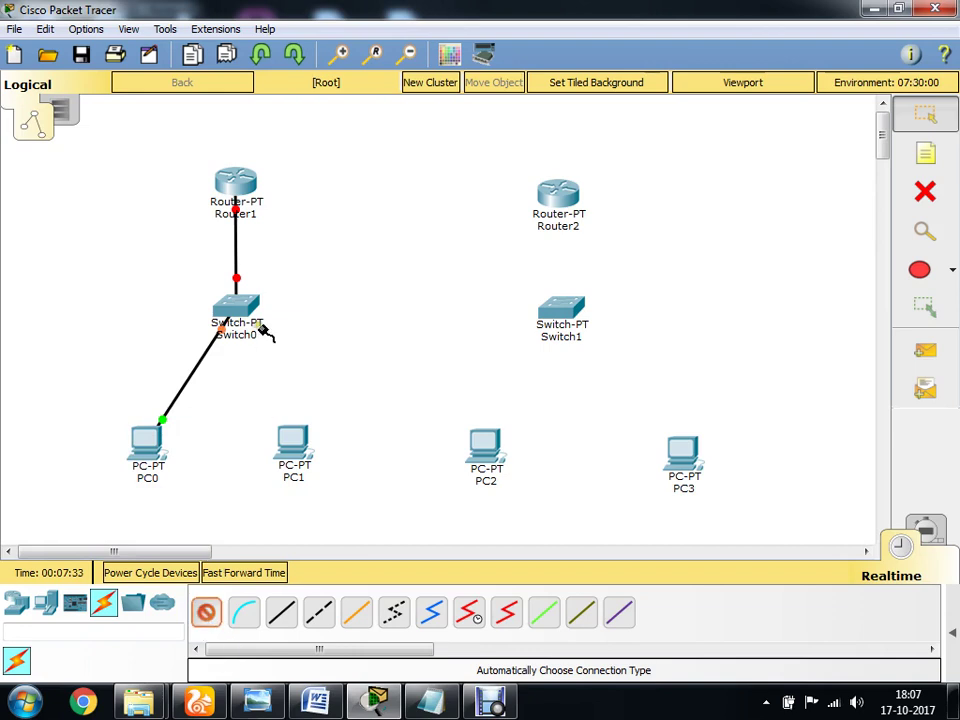
left_click(250, 309)
left_click(289, 444)
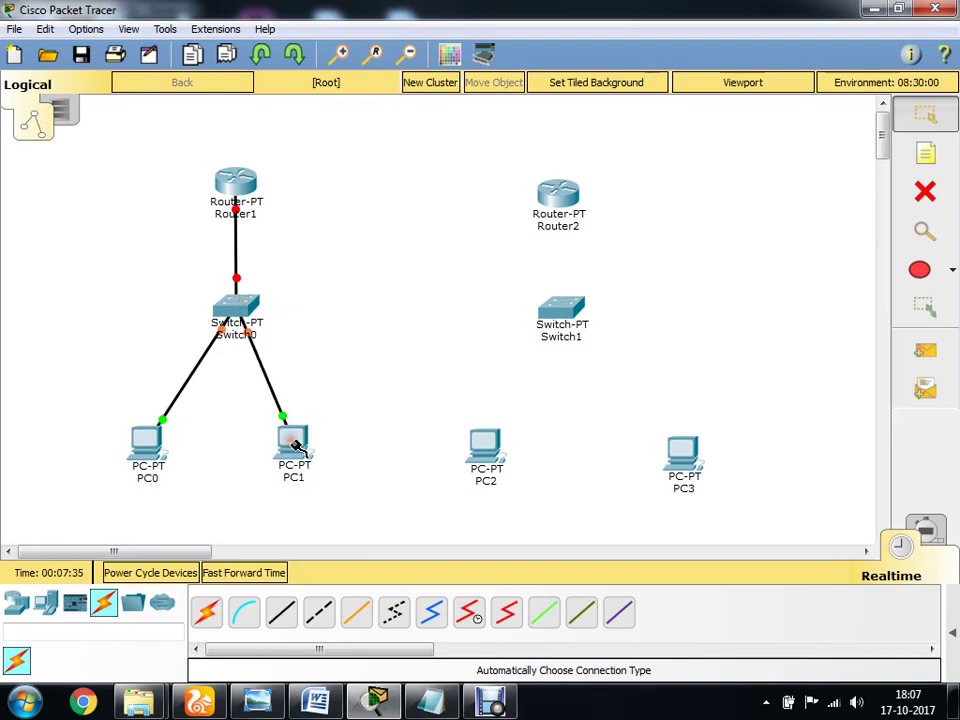
Cable Router2 to Switch1 and Switch1 to PC2 and PC3, using the automatically chosen connection type
left_click(206, 612)
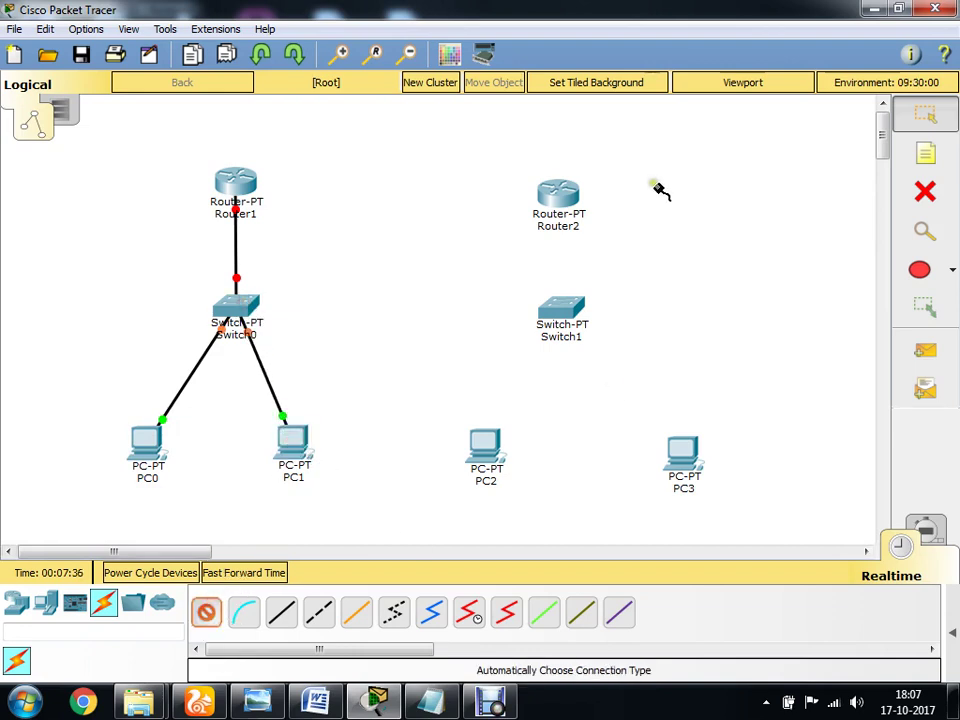
left_click(560, 200)
left_click(566, 307)
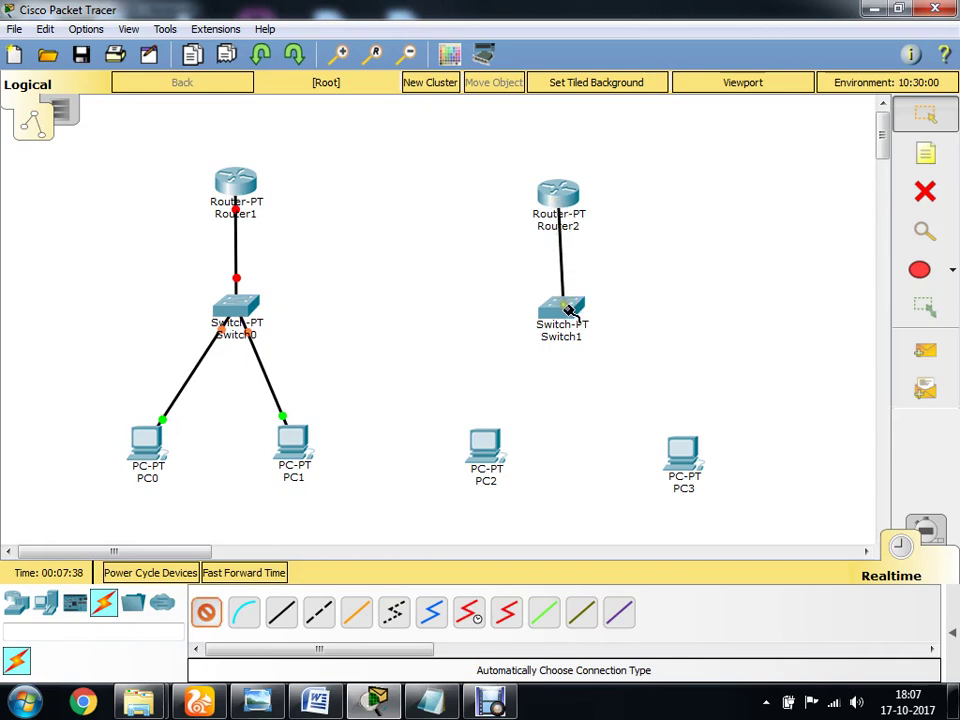
left_click(206, 612)
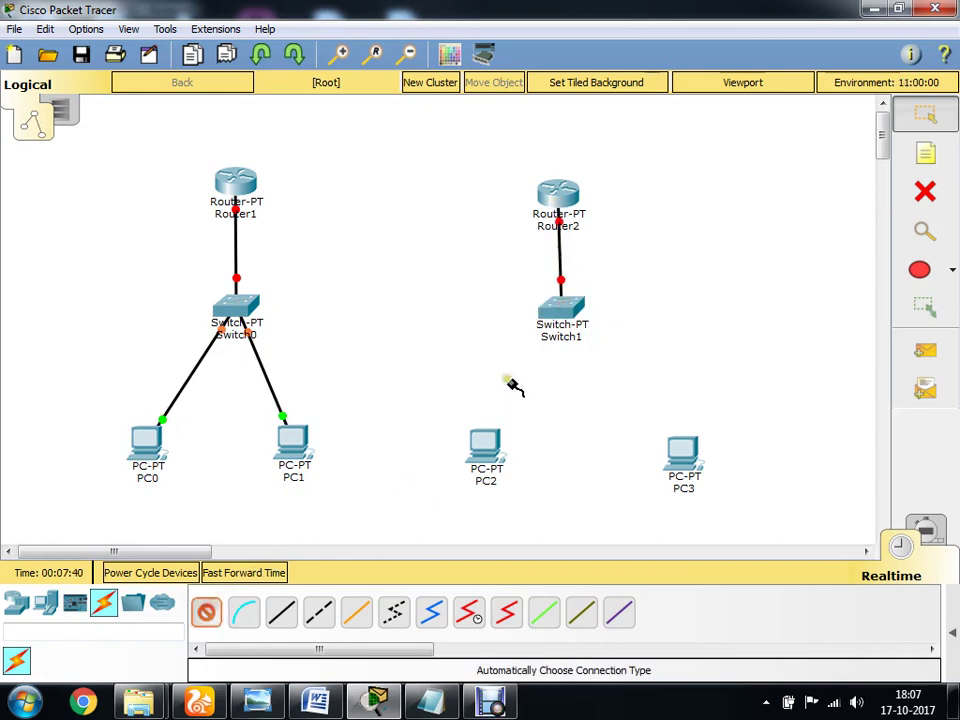
left_click(560, 312)
left_click(490, 440)
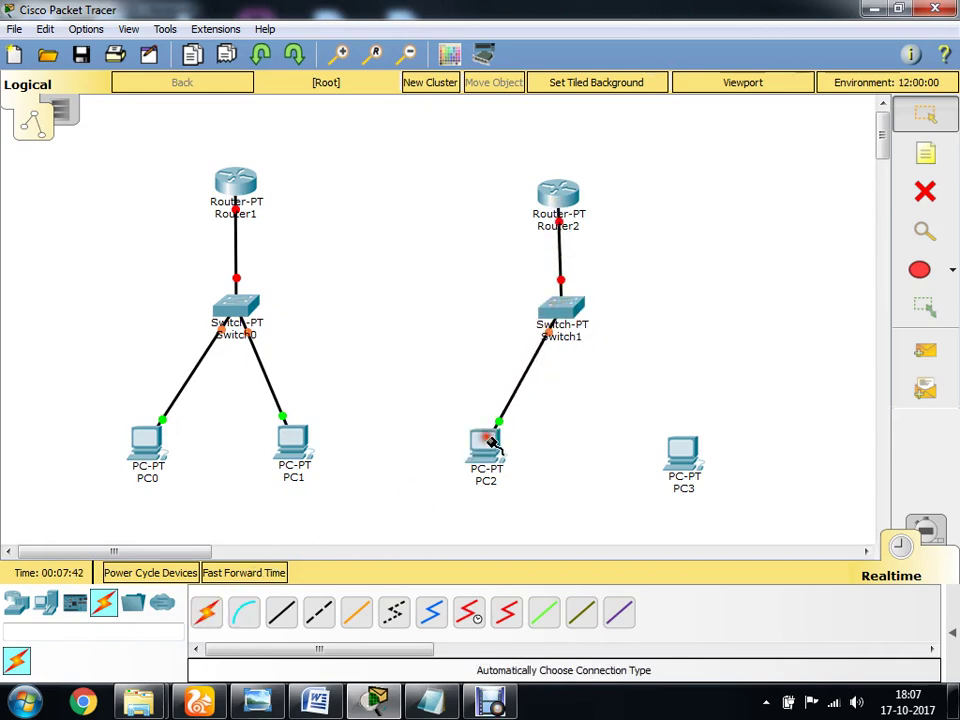
left_click(206, 612)
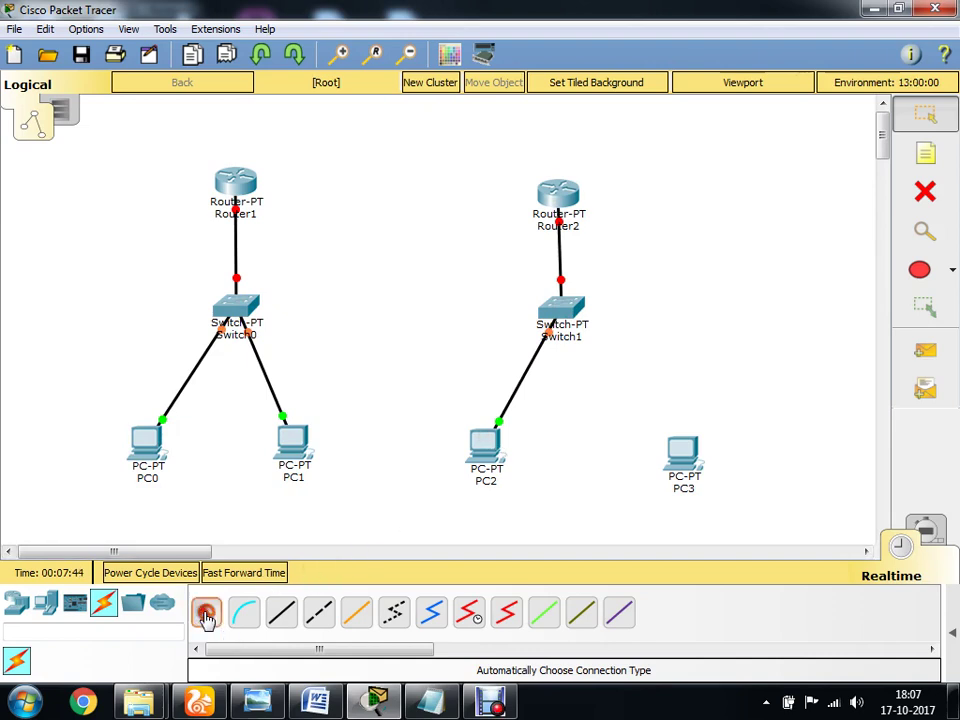
left_click(575, 316)
left_click(679, 452)
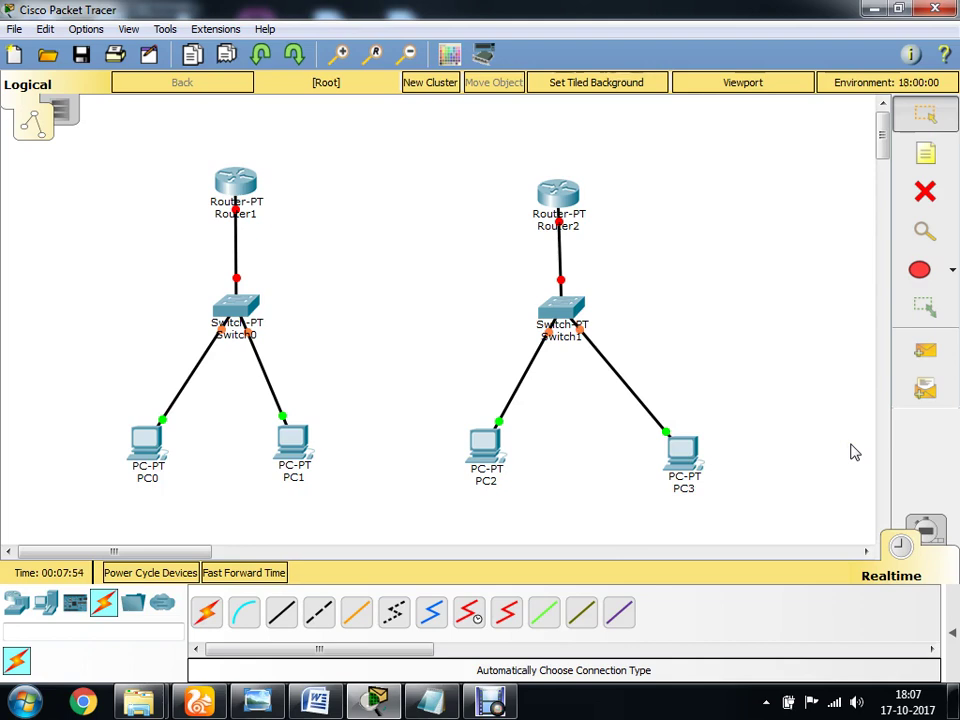
Link Router1 to Router2 with the automatically chosen connection type
left_click(206, 615)
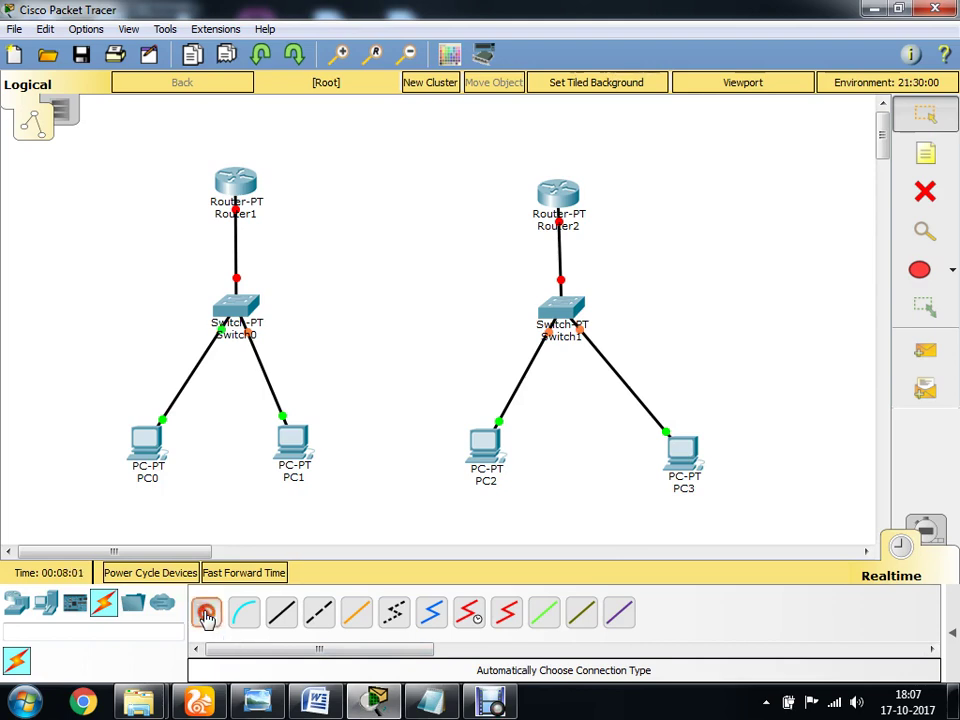
left_click(260, 193)
left_click(553, 195)
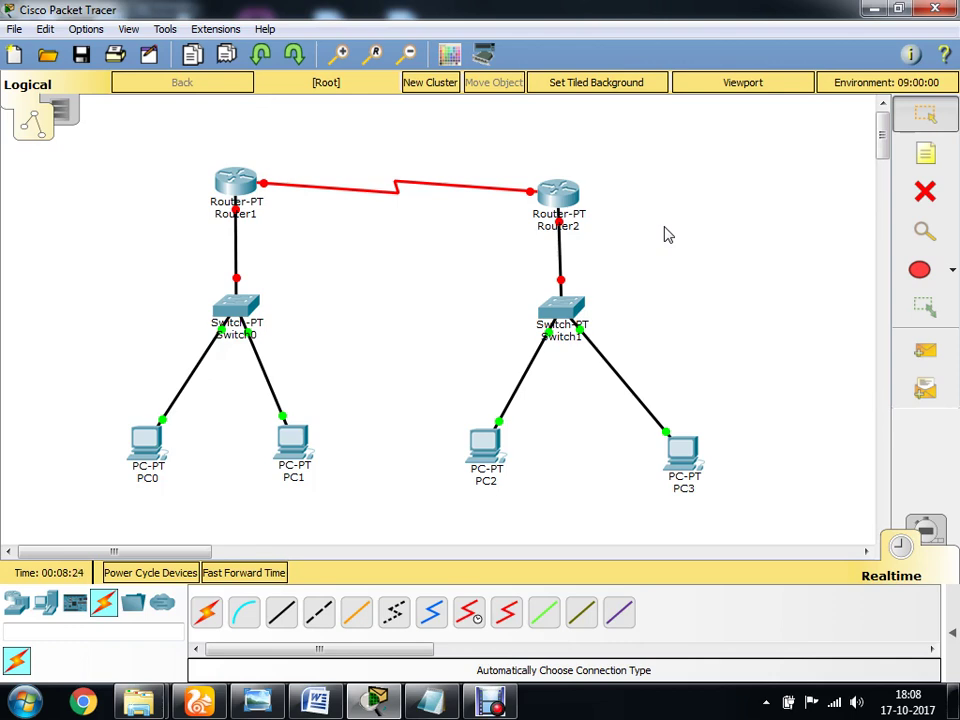
Add a text note reading 192.168.1.1 just above Router1
left_click(926, 154)
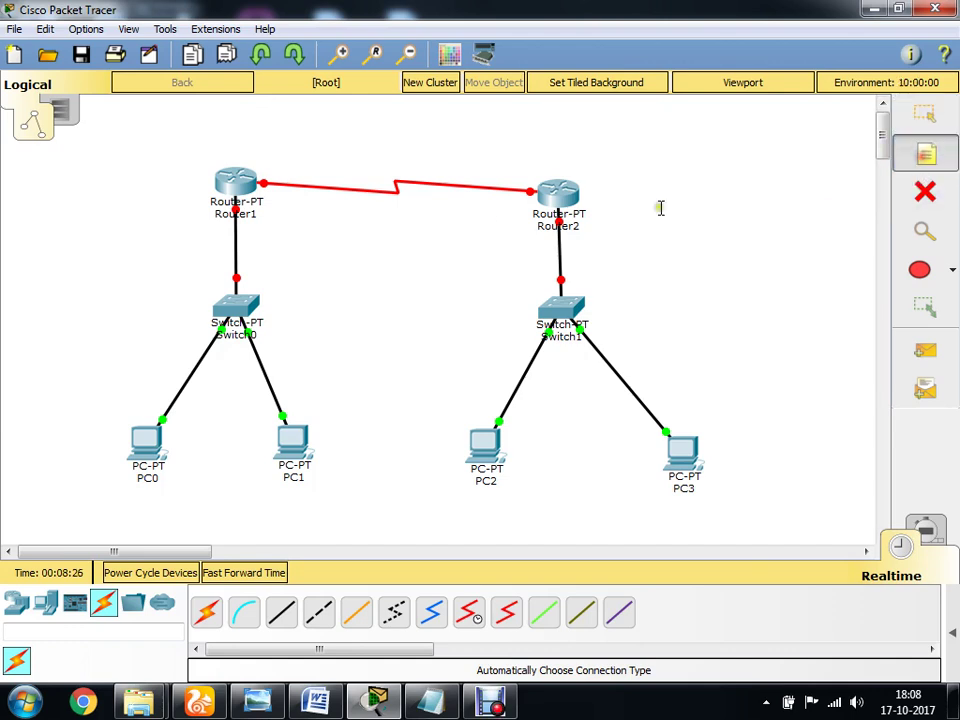
left_click(208, 148)
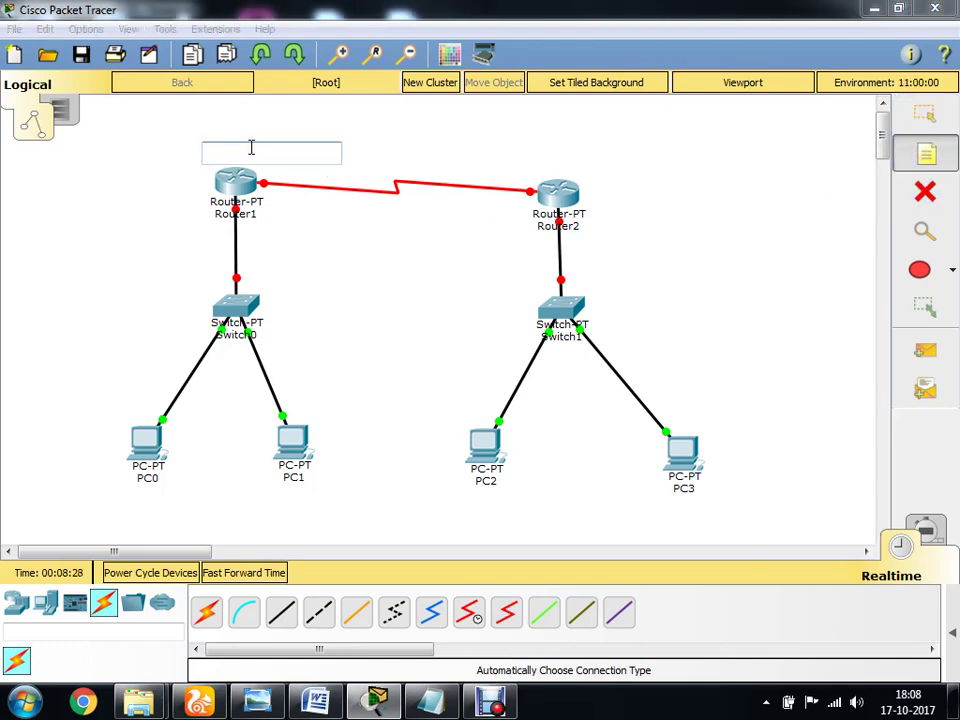
type("192.168.1.1")
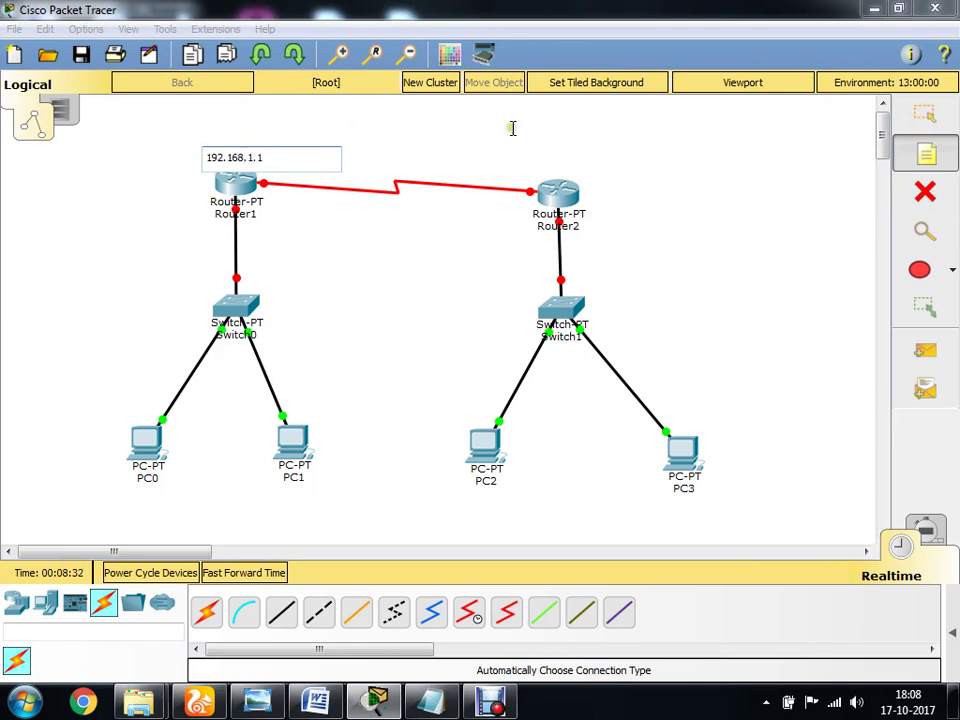
Add a text note reading 192.168.2.1 for Router2 and position it just above that router
left_click(634, 160)
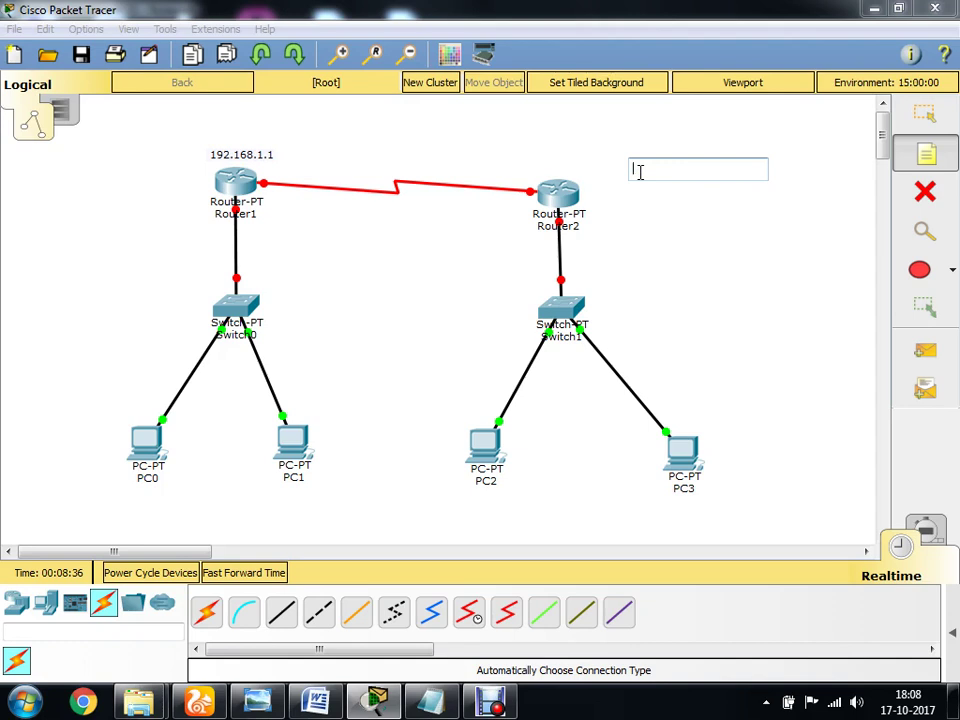
type("192")
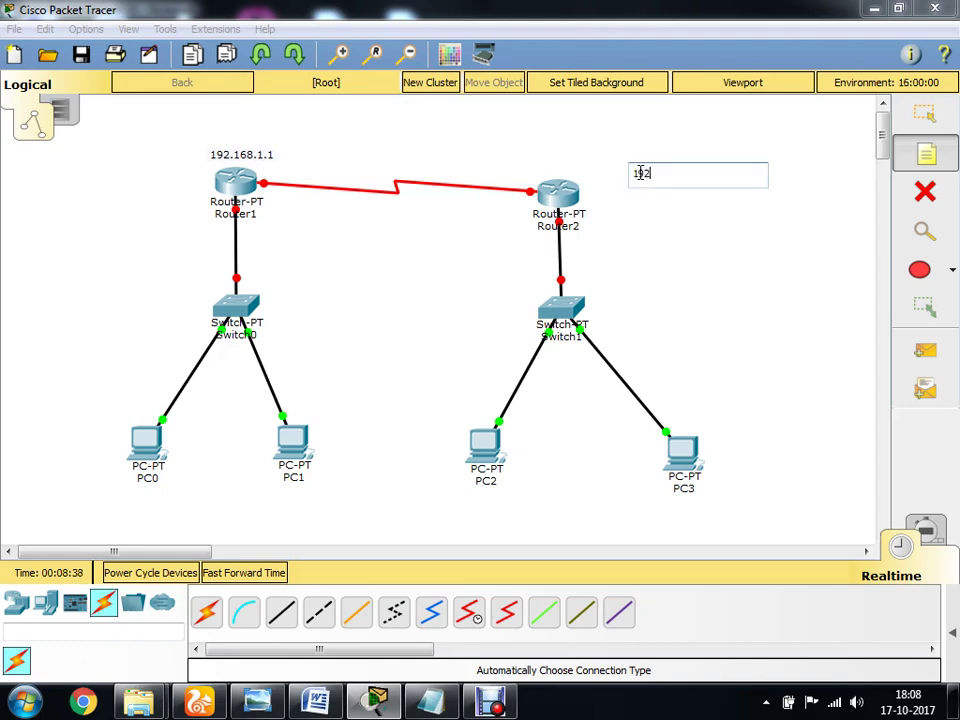
type(".168.2.1")
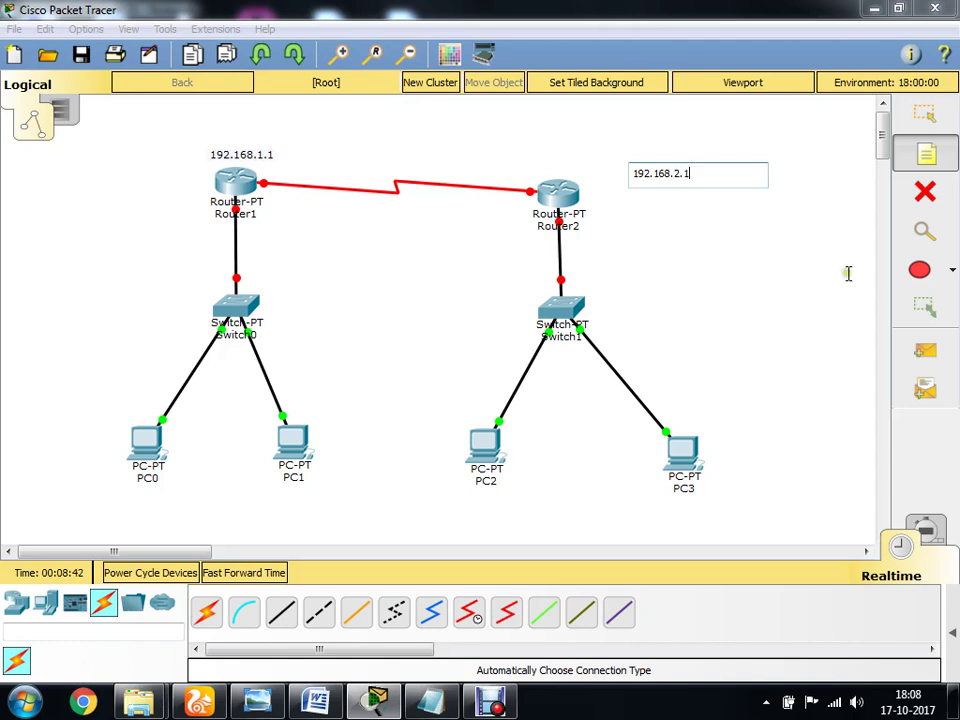
left_click(925, 114)
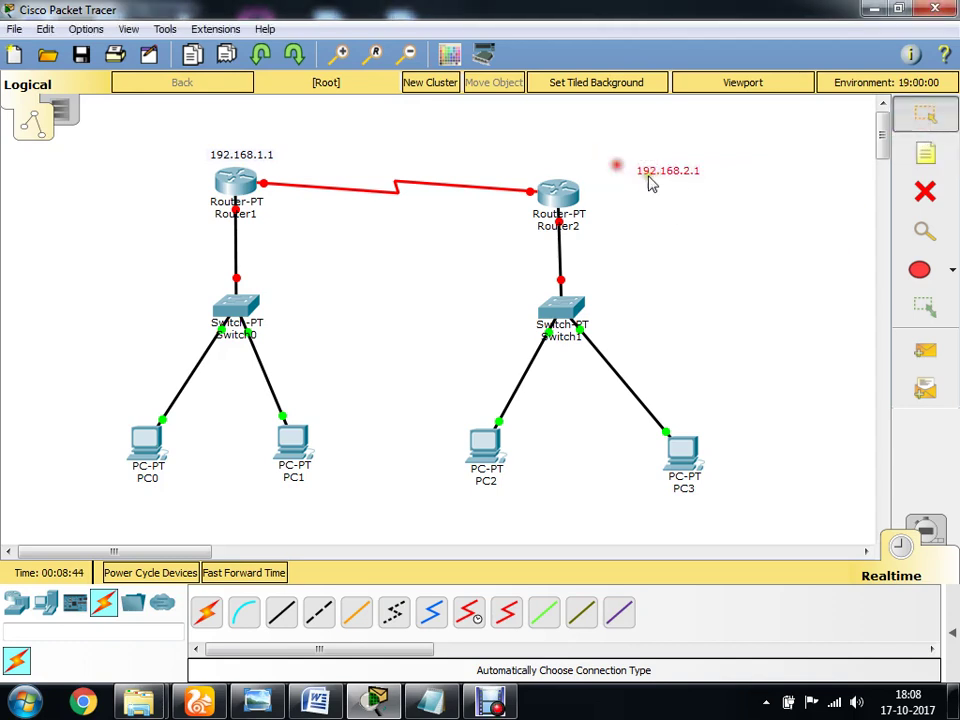
left_click_drag(698, 181, 625, 158)
left_click(668, 197)
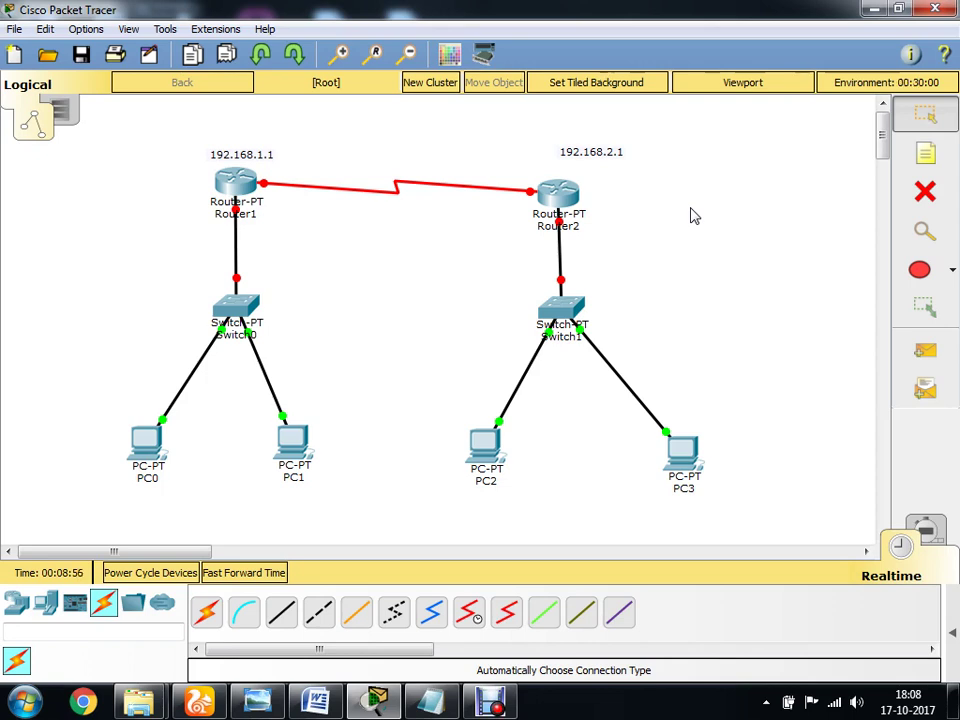
Open Router1's command line interface and answer no to the configuration dialog to reach the Router> prompt
left_click(224, 170)
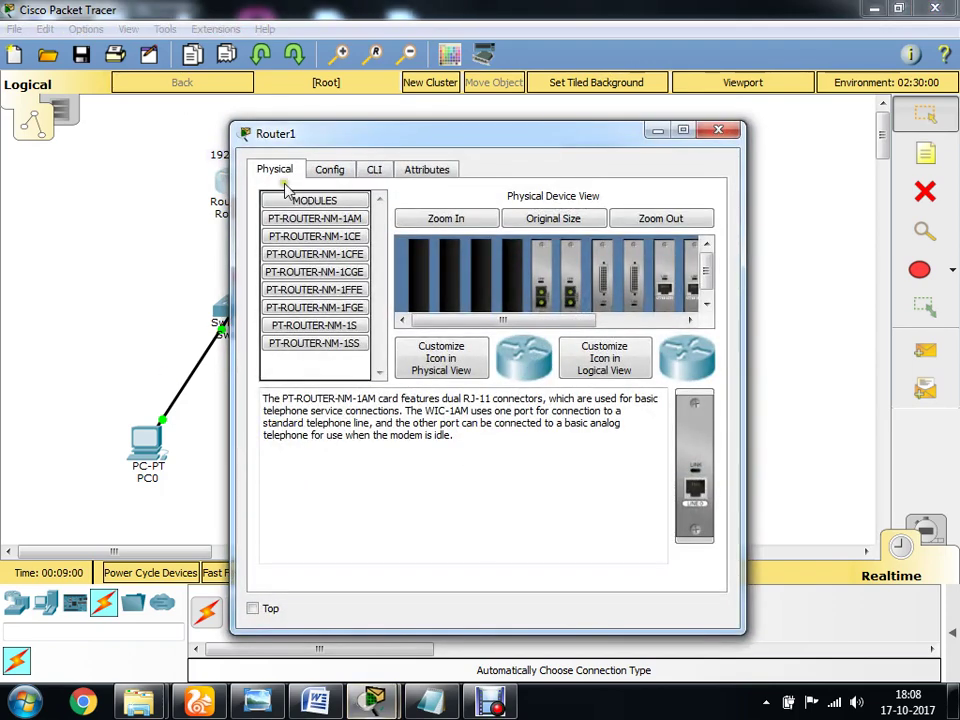
left_click(376, 170)
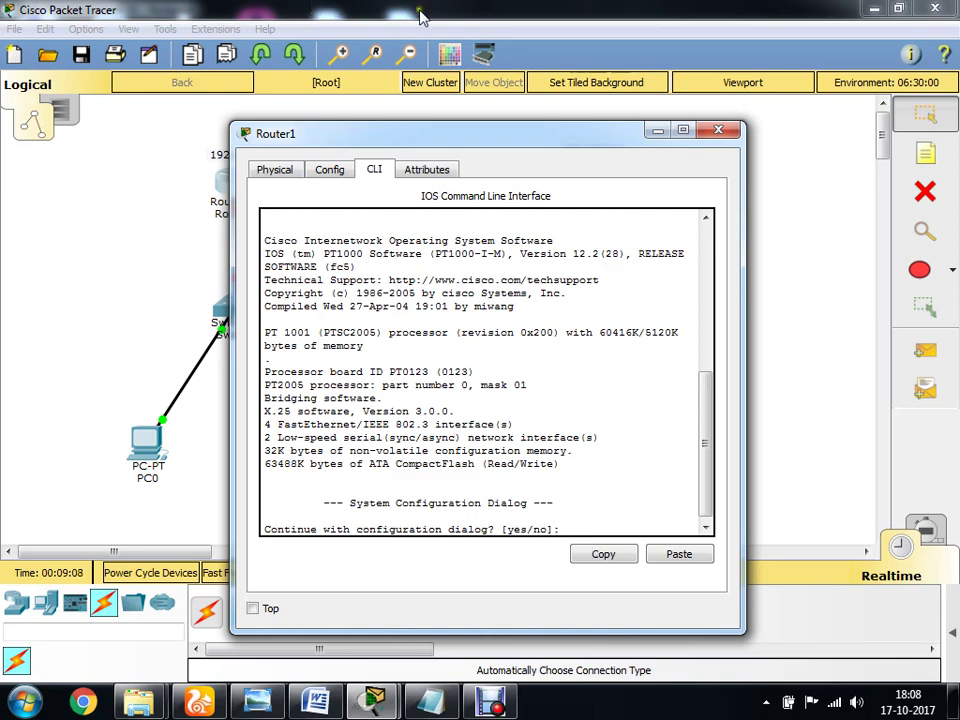
left_click_drag(494, 140, 297, 110)
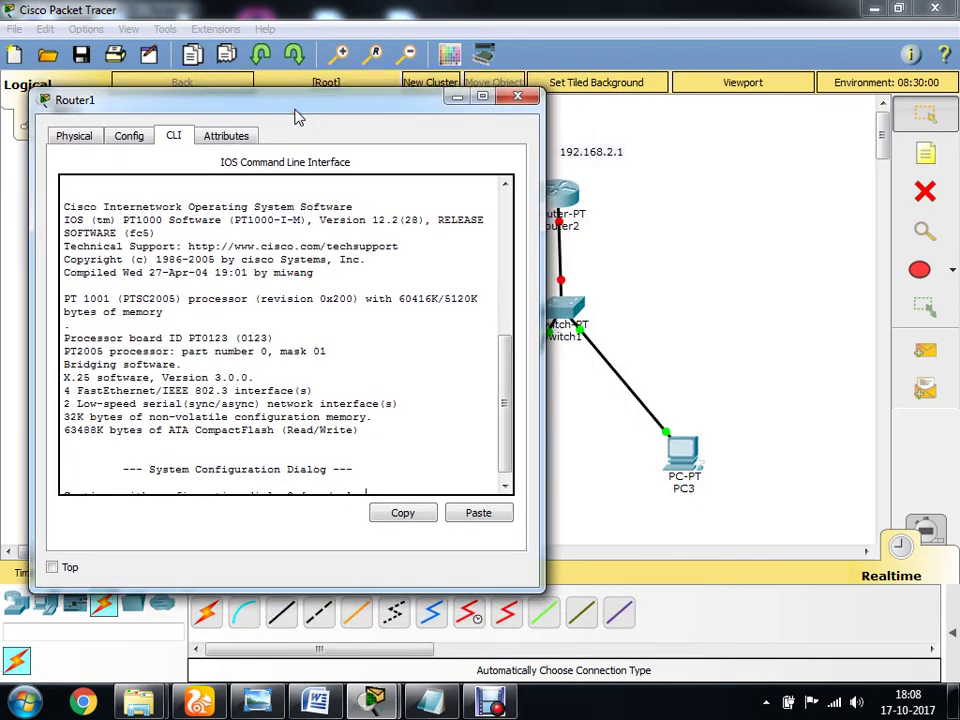
left_click_drag(296, 111, 337, 127)
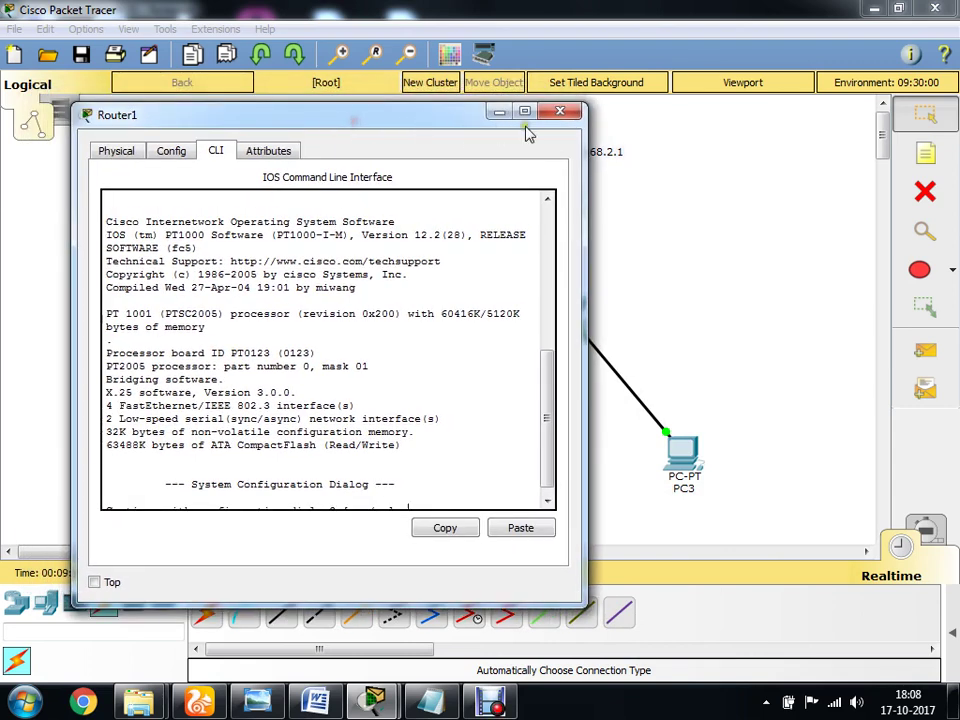
left_click(559, 112)
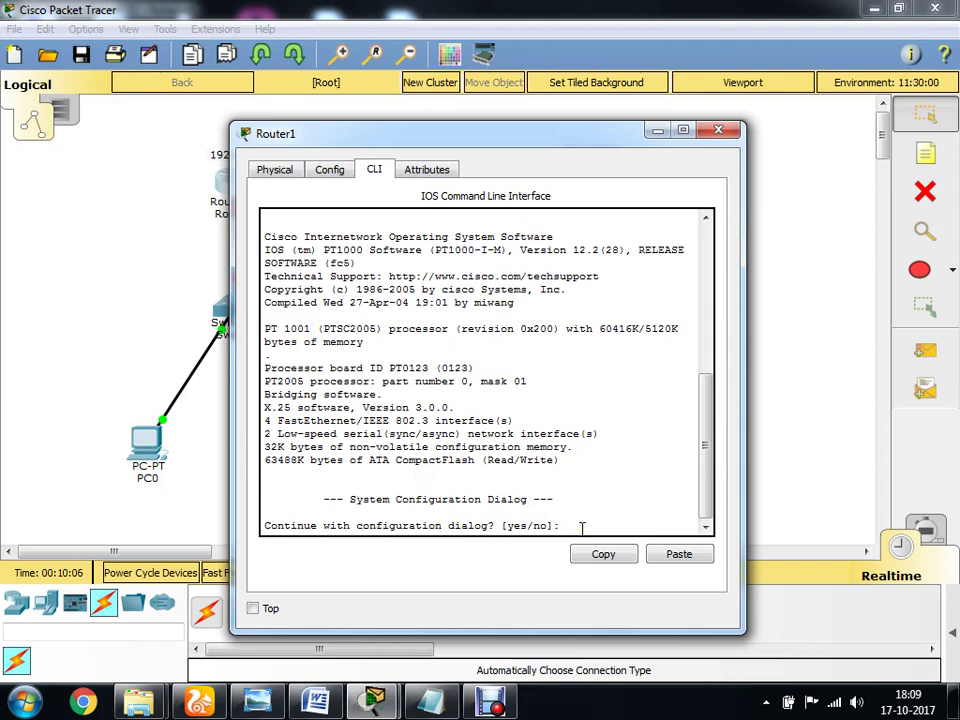
type("no")
key("Return")
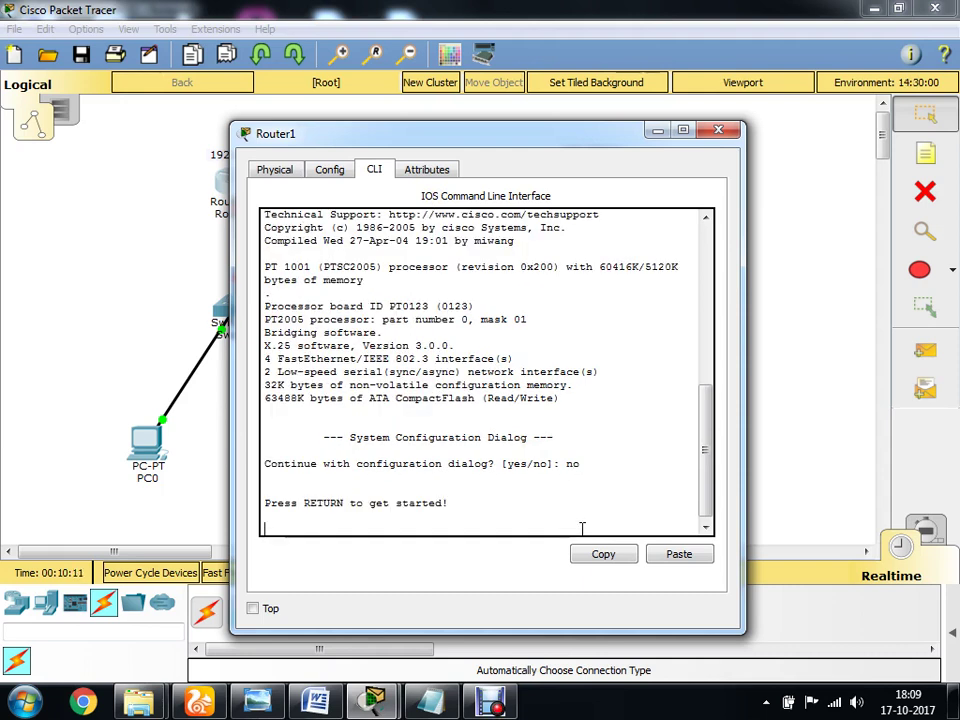
key("Return")
key("Return")
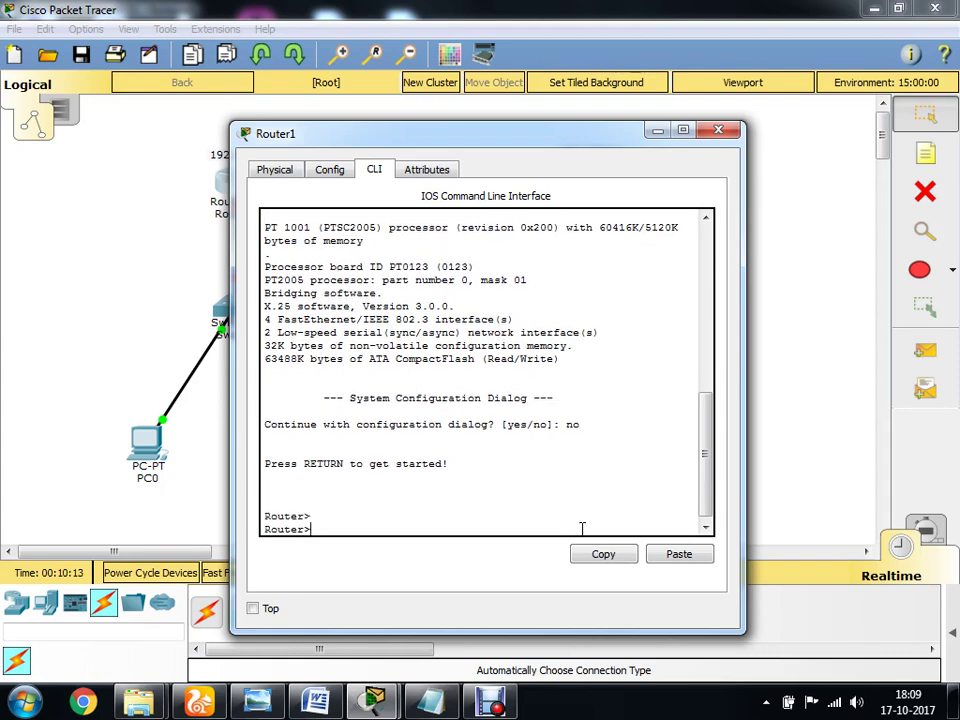
key("Return")
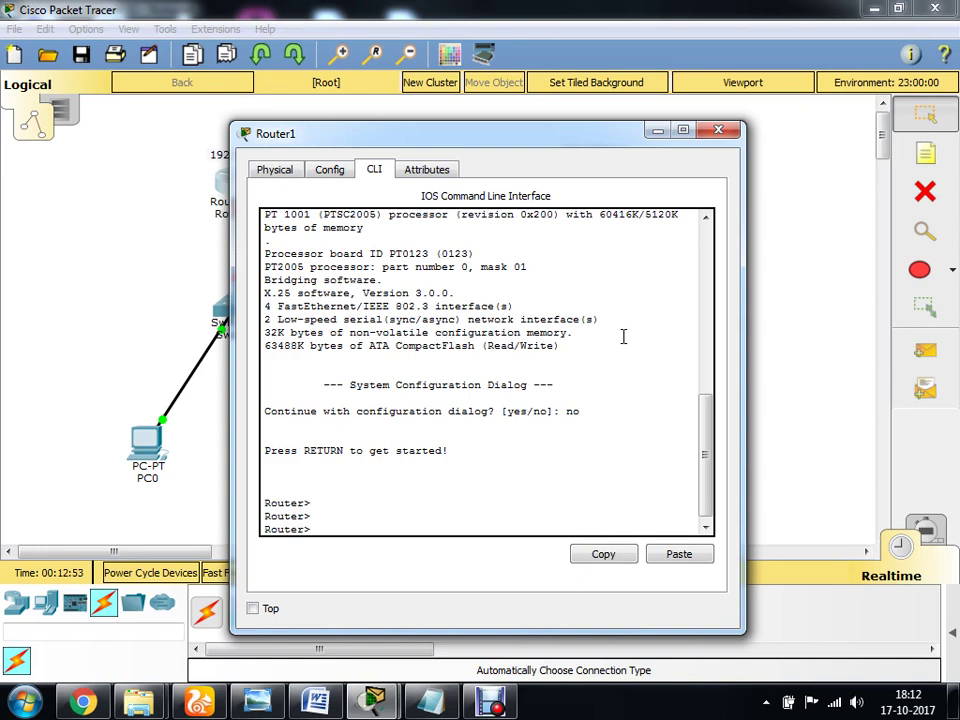
Enter privileged mode on Router1 with enable, and global configuration mode with conf ter
type("enable")
key("Return")
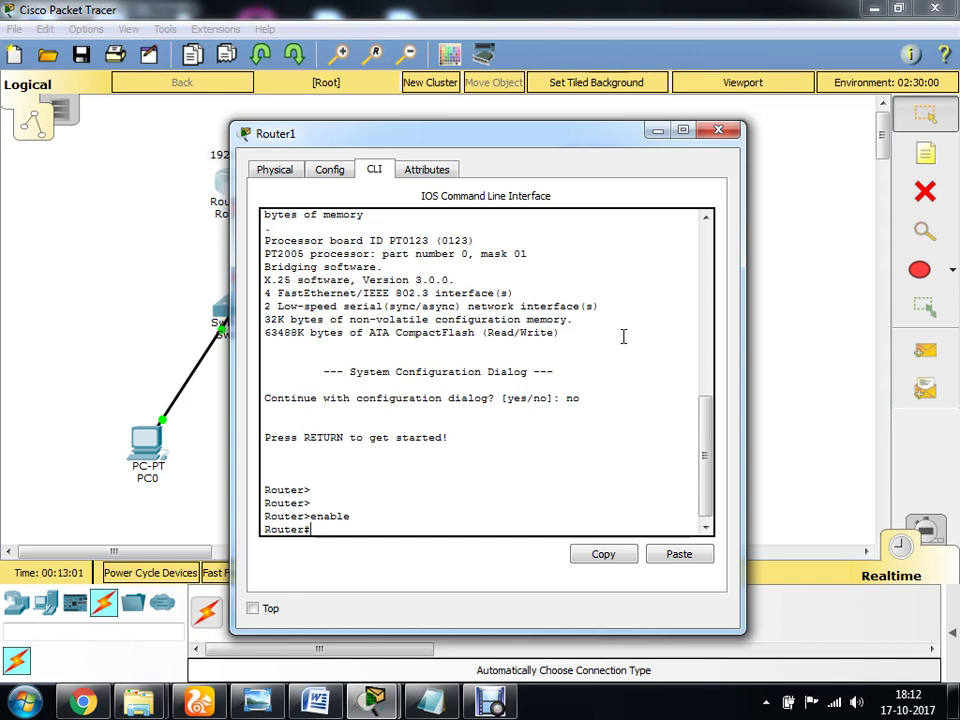
key("Return")
key("Return")
key("Return")
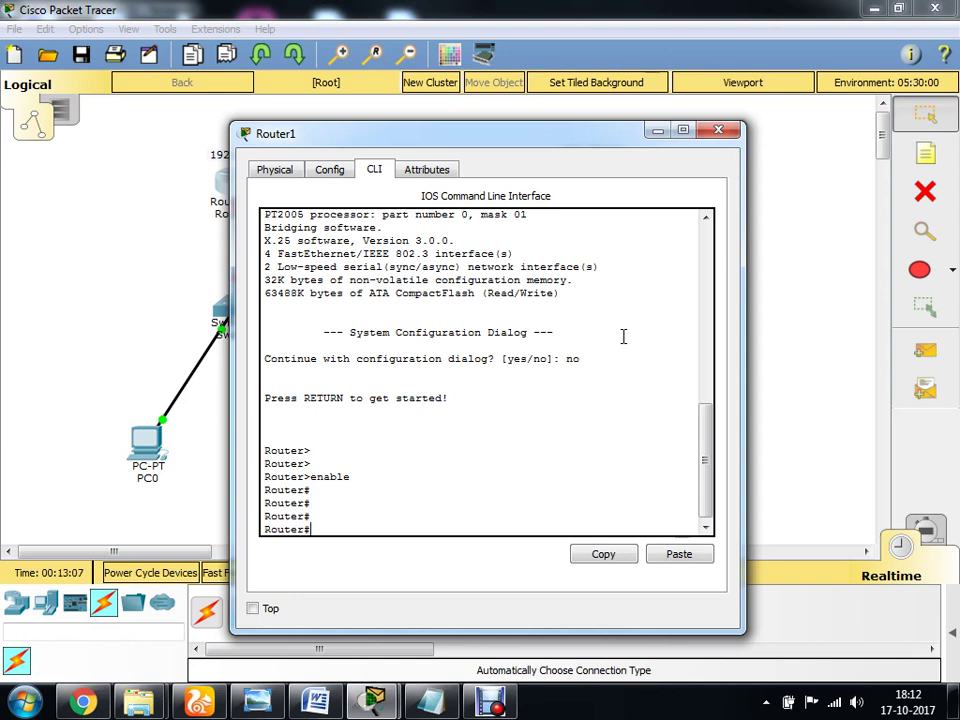
type("conf ter")
key("Return")
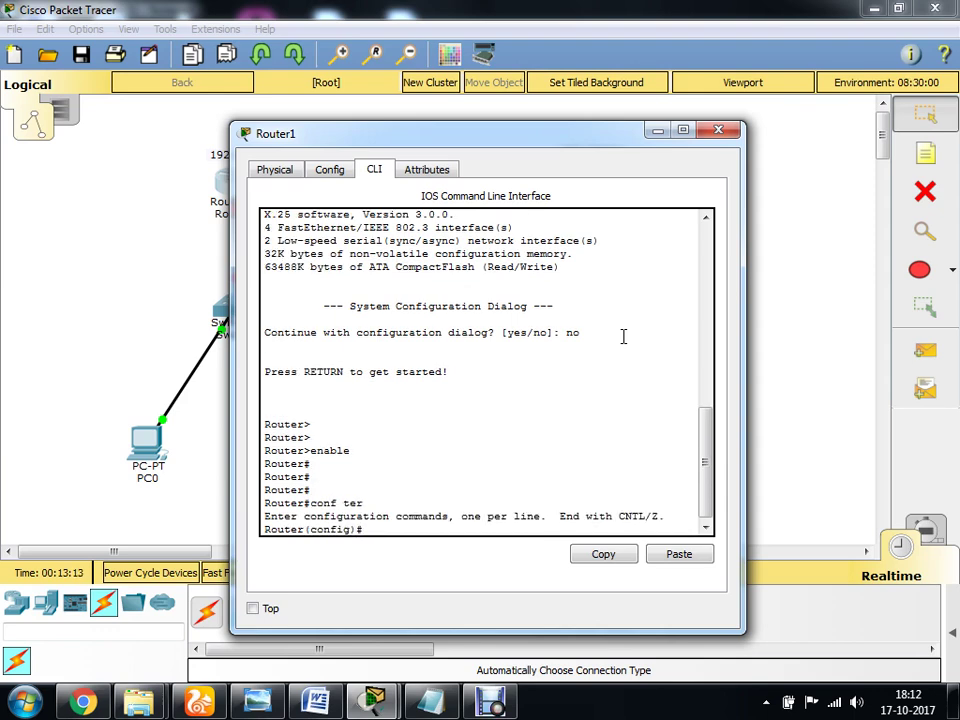
key("Return")
key("Return")
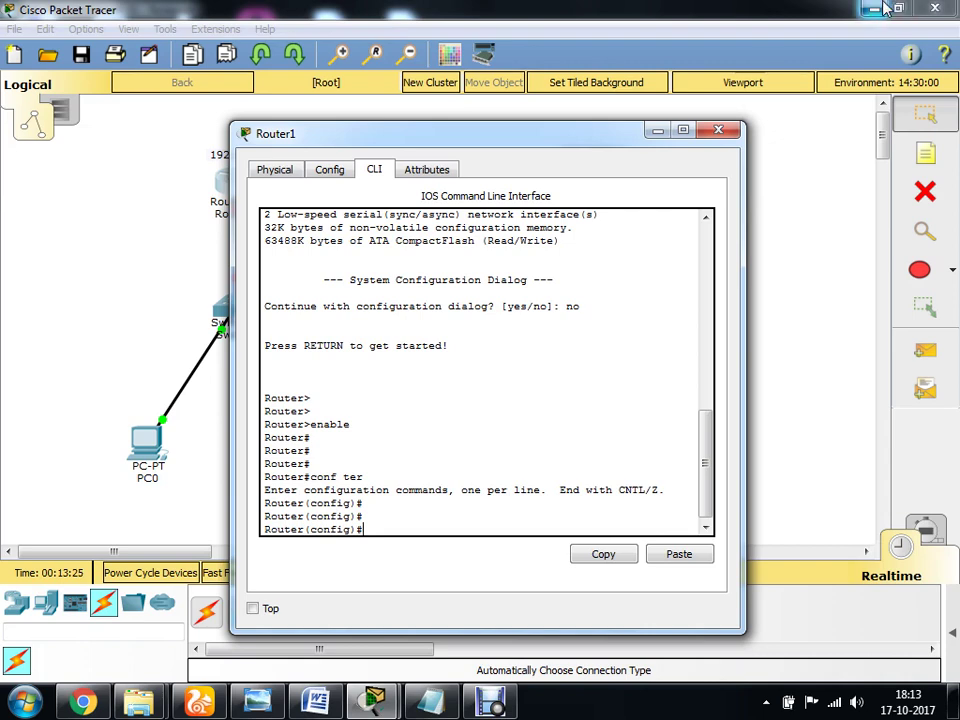
Check the port labels on the link between Router1 and Switch0, and return to Router1's command line
left_click_drag(626, 137, 666, 336)
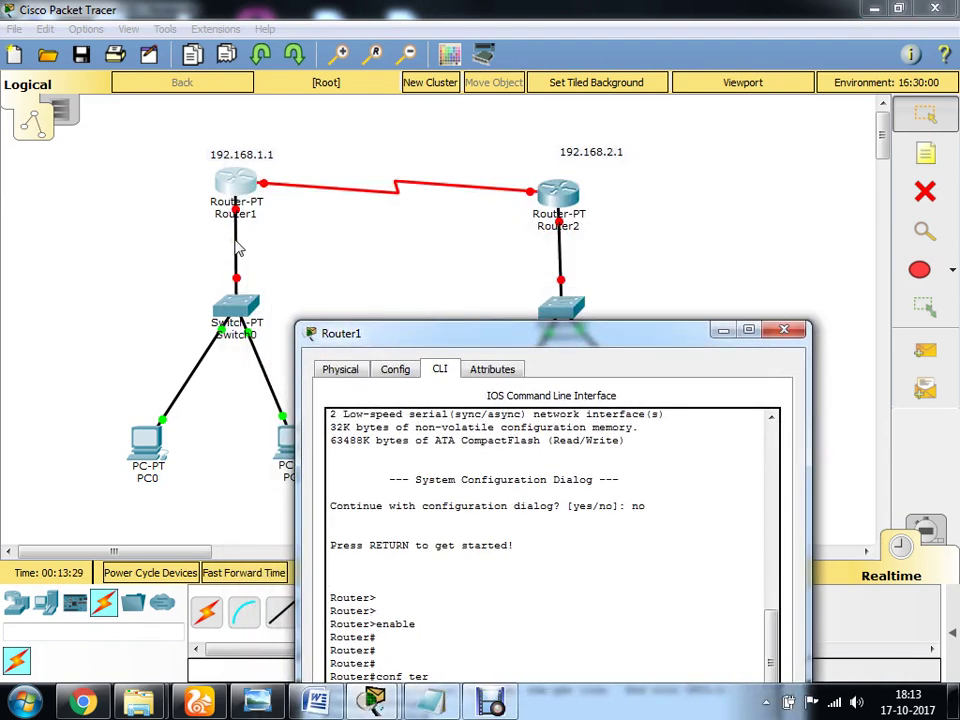
left_click(238, 248)
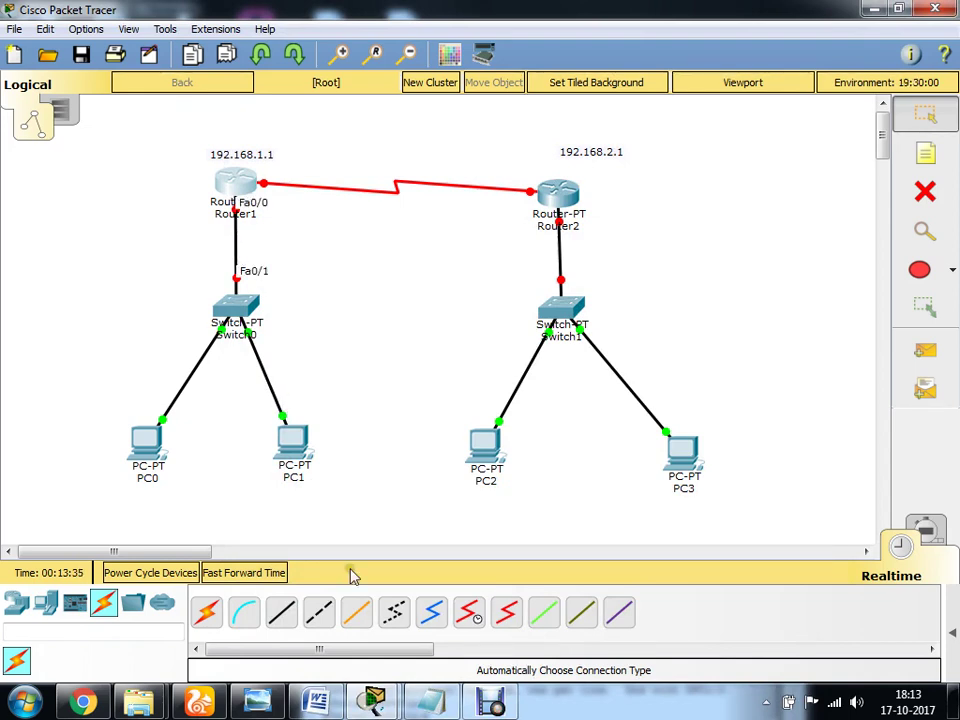
mouse_move(373, 698)
left_click(475, 620)
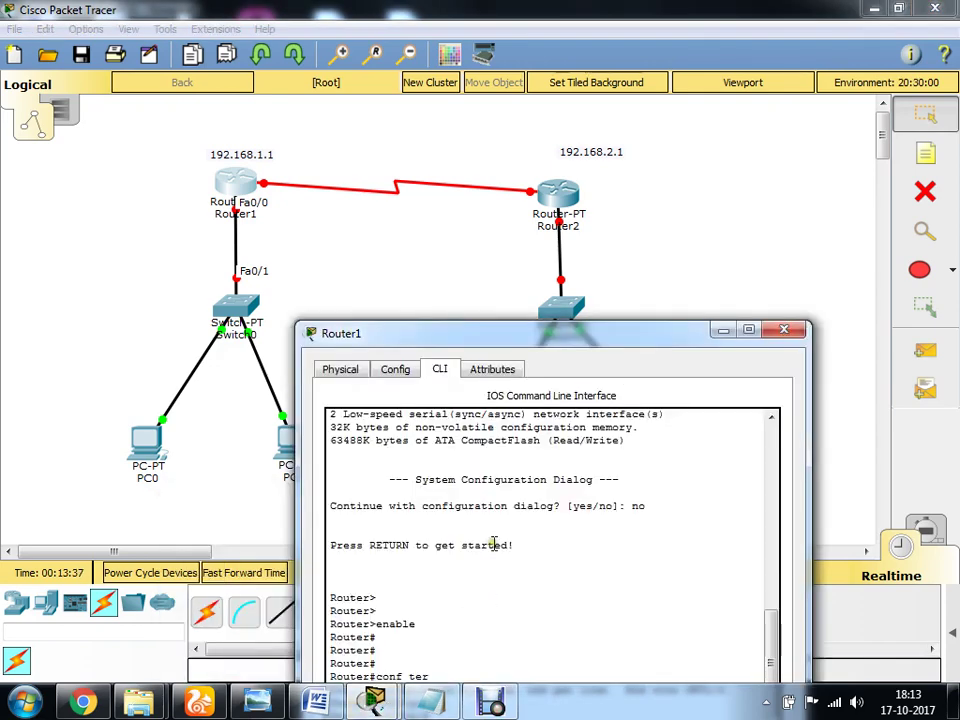
left_click_drag(448, 342, 417, 78)
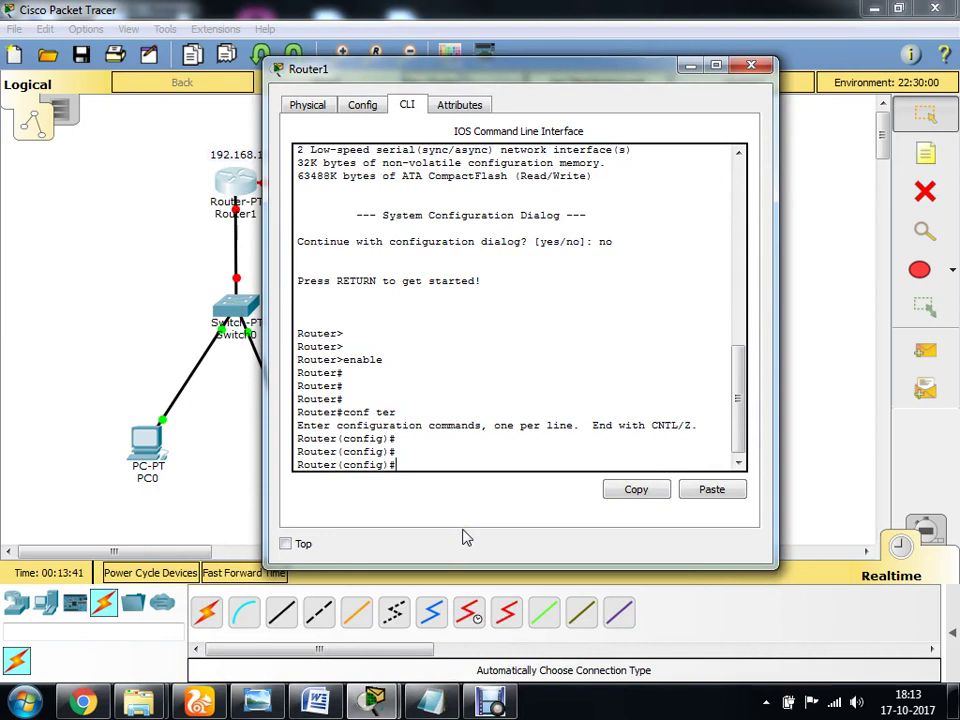
Try to enter interface configuration with interface fastEthernet without a port number, and with interface alone
type("interface fastEthernet")
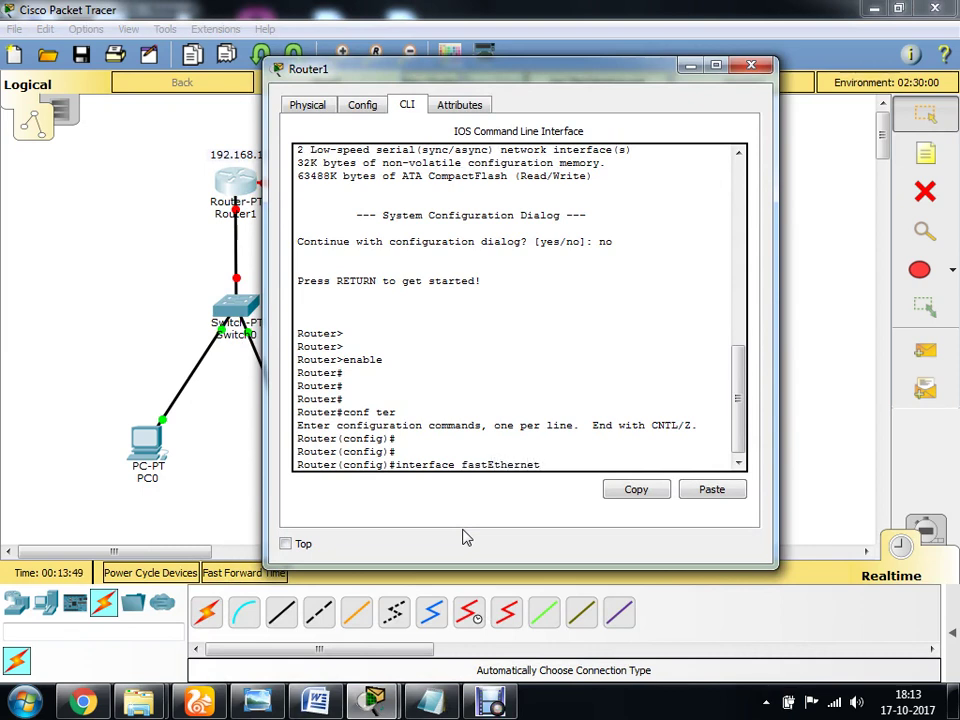
key("Return")
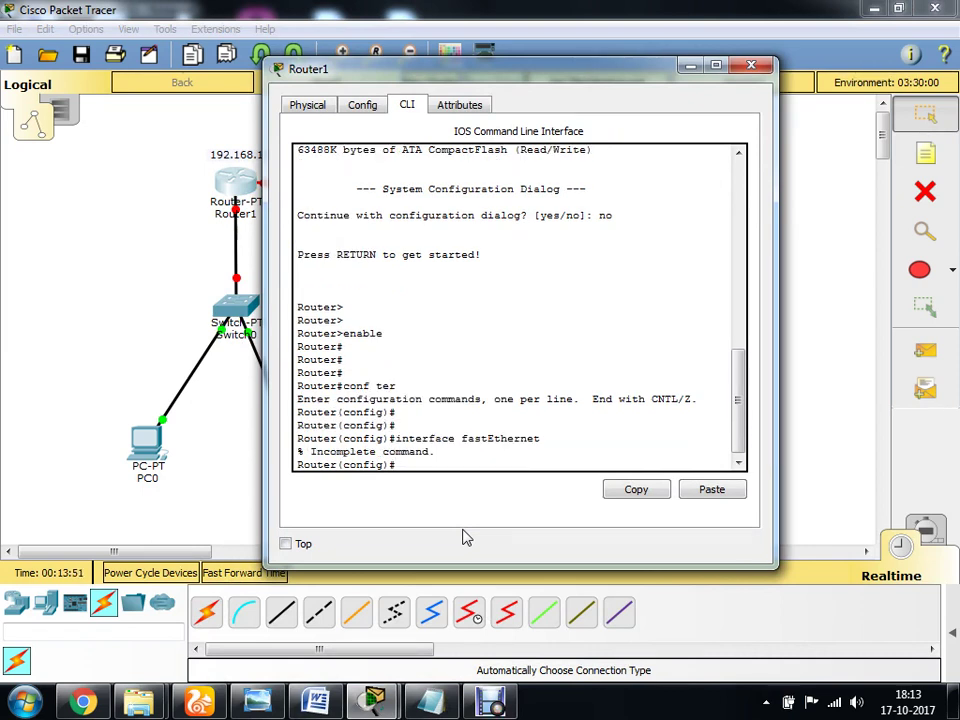
key("Up")
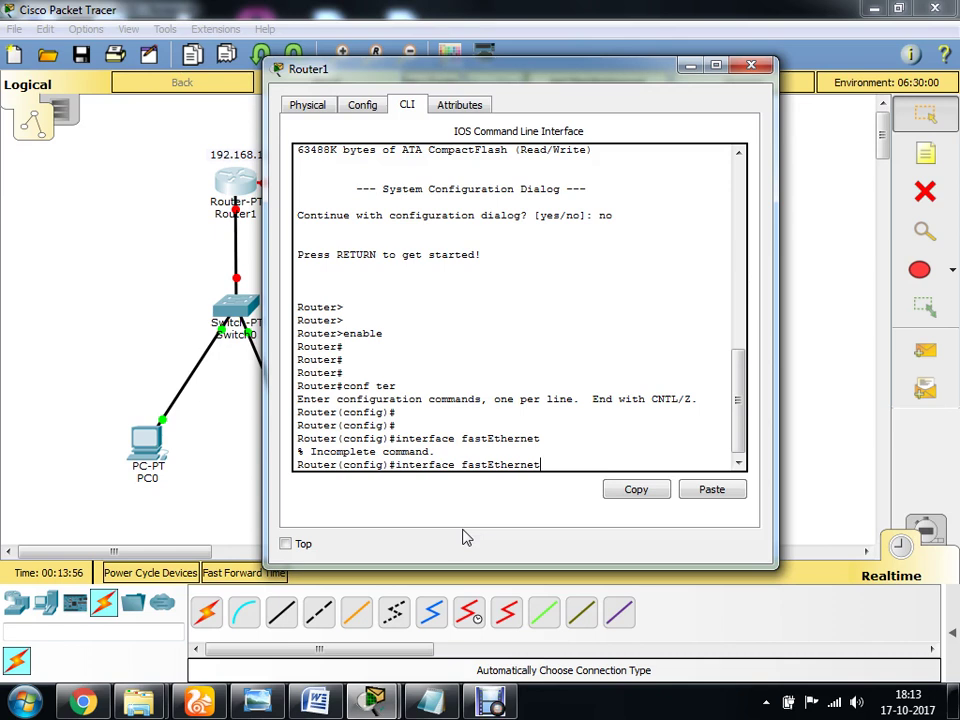
key("BackSpace")
key("BackSpace")
key("BackSpace")
key("BackSpace")
key("BackSpace")
key("BackSpace")
key("BackSpace")
key("BackSpace")
key("BackSpace")
key("BackSpace")
key("BackSpace")
key("BackSpace")
key("BackSpace")
key("BackSpace")
key("BackSpace")
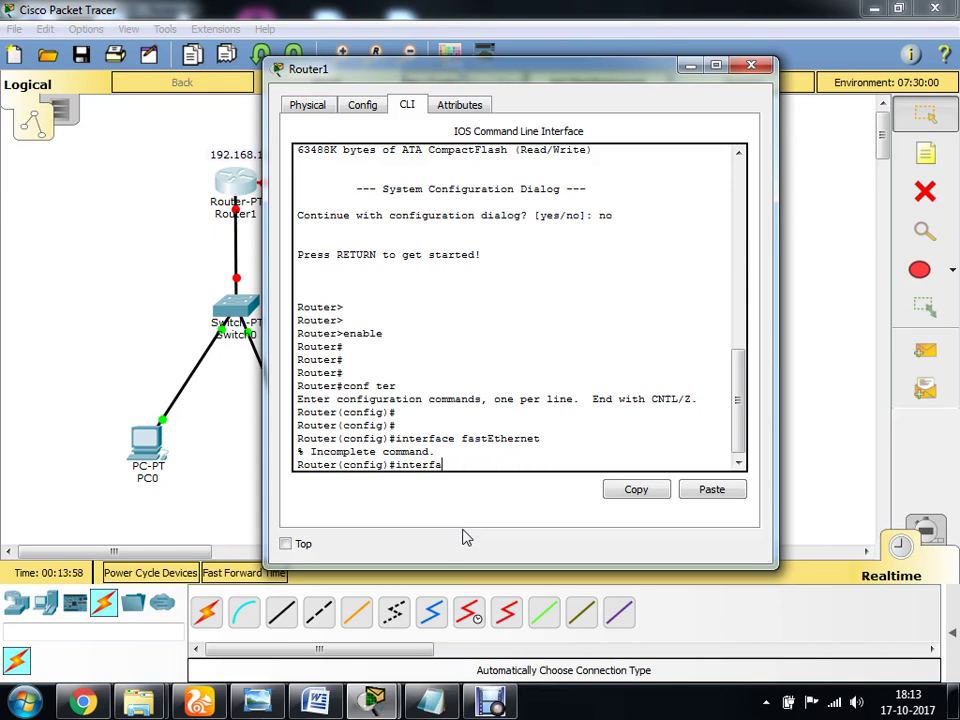
key("Return")
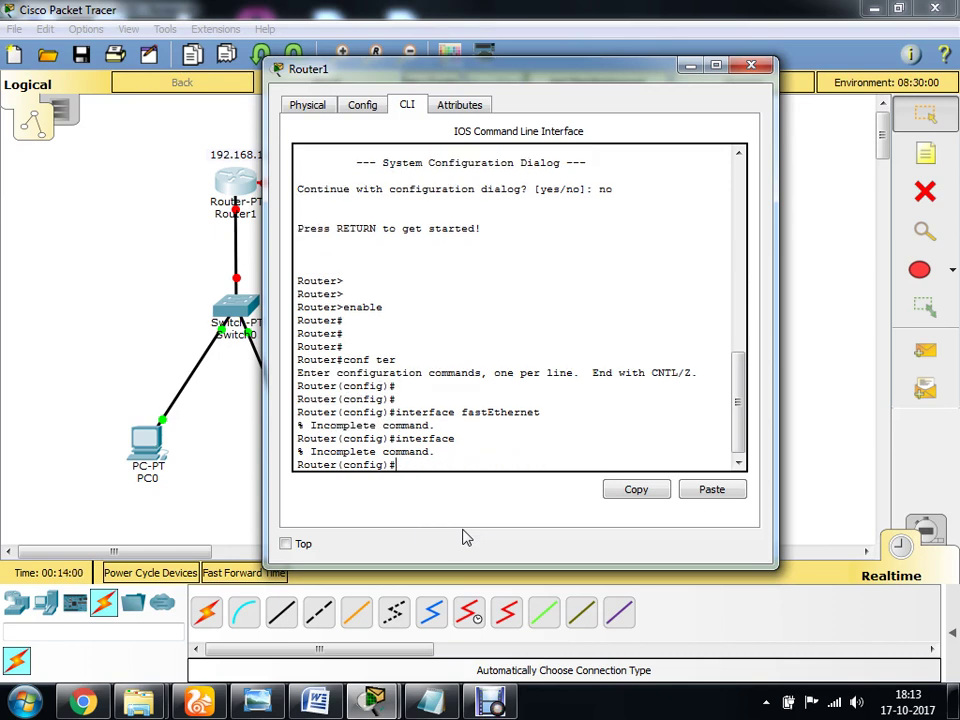
Enter configuration of interface fa 0/0 on Router1 and assign it IP address 192.168.1.1 with mask 255.255.255.0
key("Up")
type("fa")
type(" 0/0")
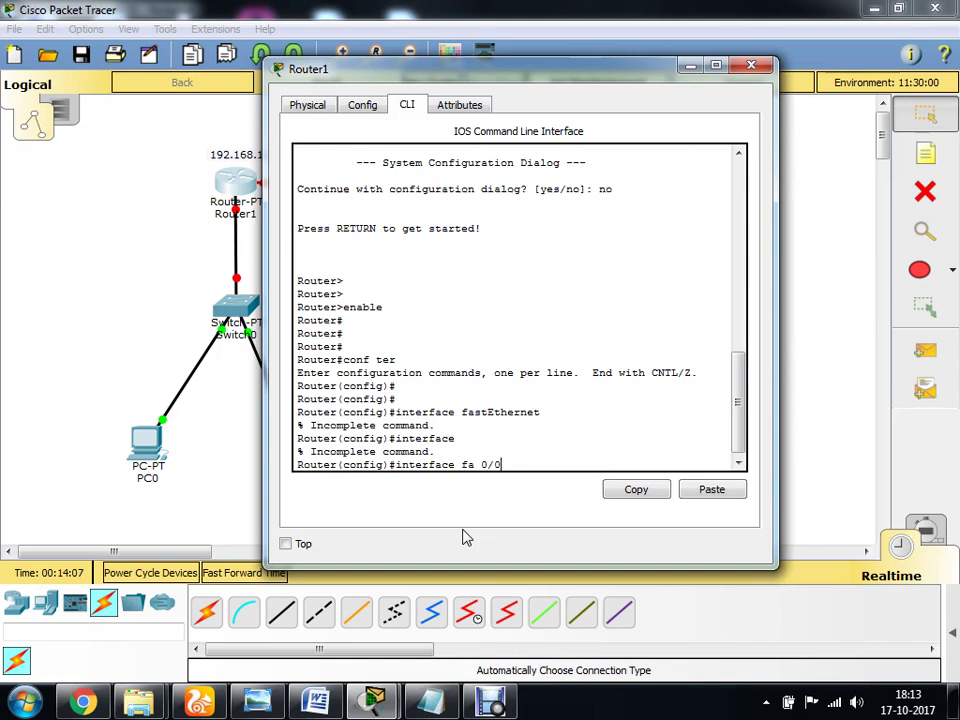
key("Return")
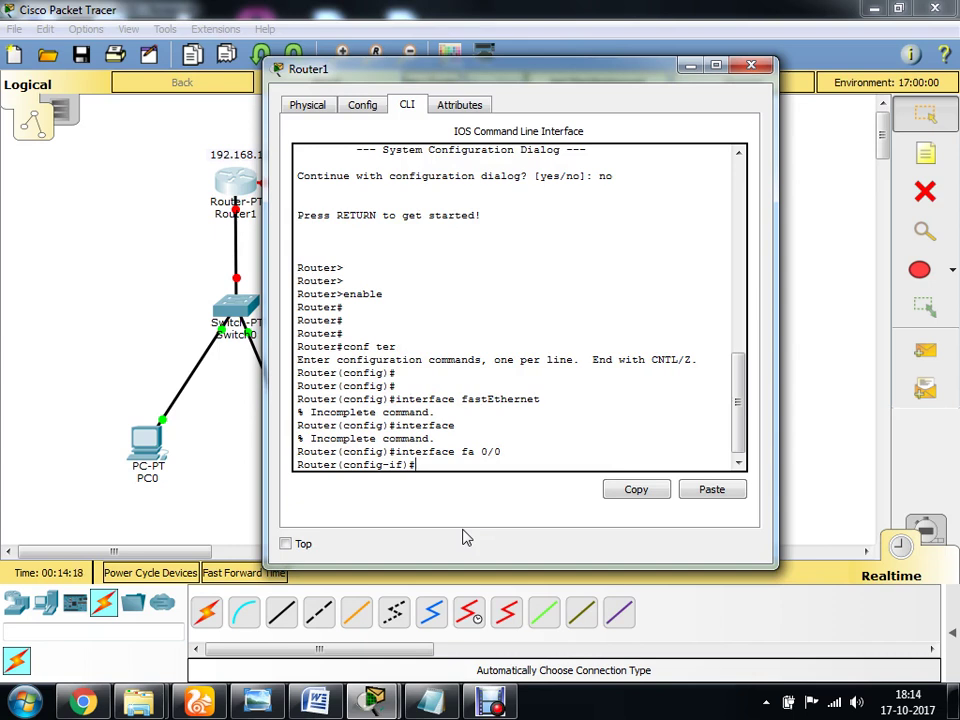
type("ip  address 192.168")
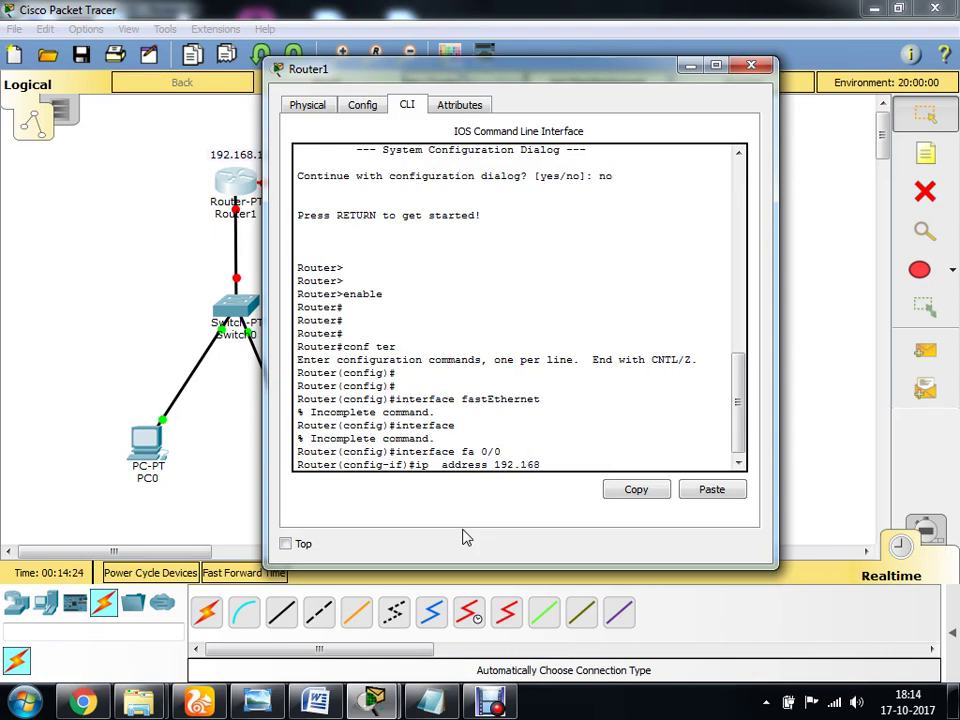
type(".1.1 255.255.255.0")
key("Return")
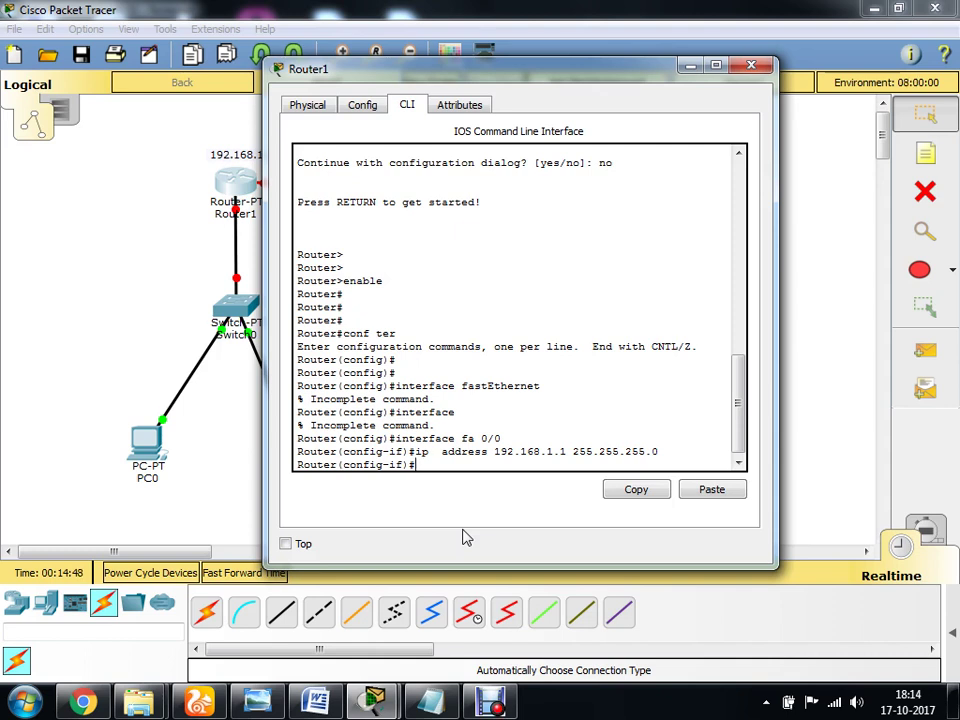
Exit the fa 0/0 interface configuration and try the no shutdown command in global configuration mode
type("exit")
key("Return")
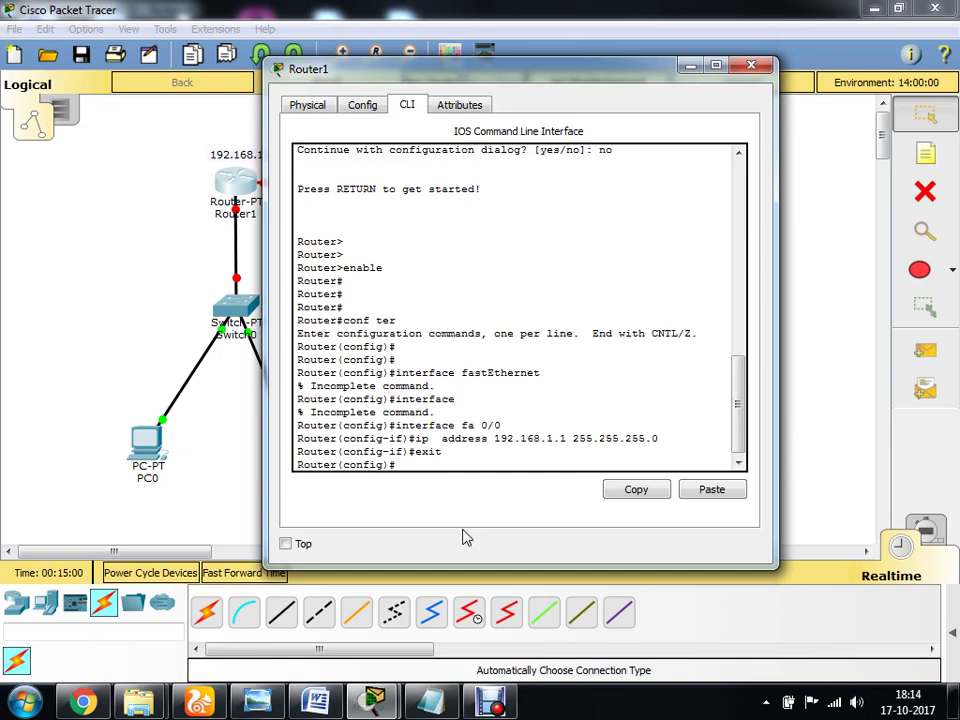
type("no shutdown")
key("Return")
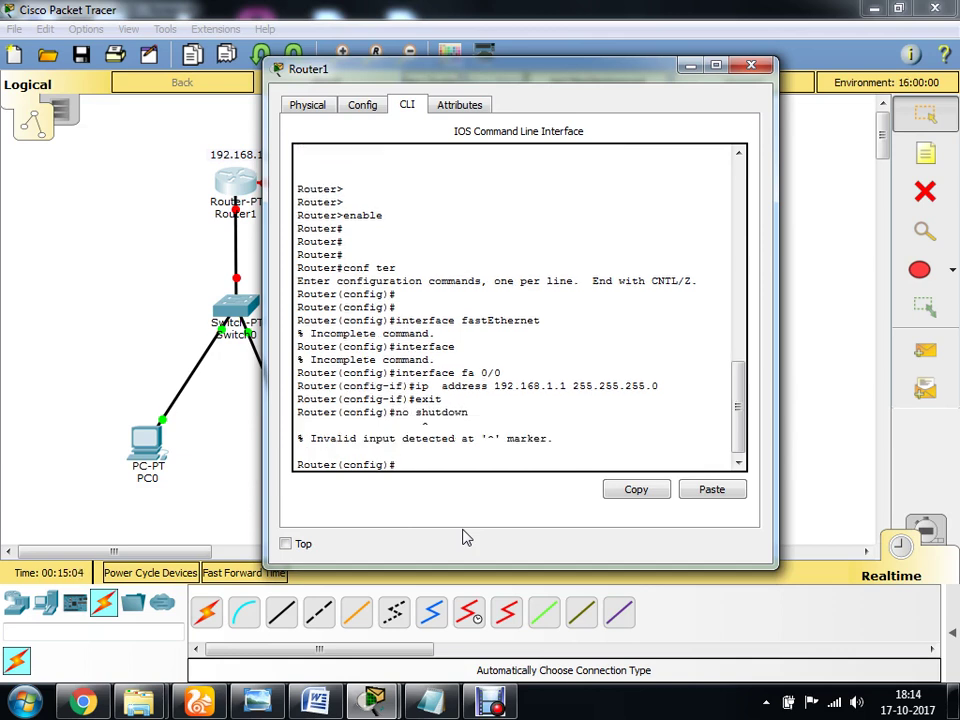
Try to re-enter interface configuration on Router1 using interface without a port number
key("Up")
key("Up")
key("Down")
key("BackSpace")
key("BackSpace")
key("BackSpace")
key("BackSpace")
key("BackSpace")
key("BackSpace")
key("BackSpace")
key("BackSpace")
key("BackSpace")
key("BackSpace")
type("interface")
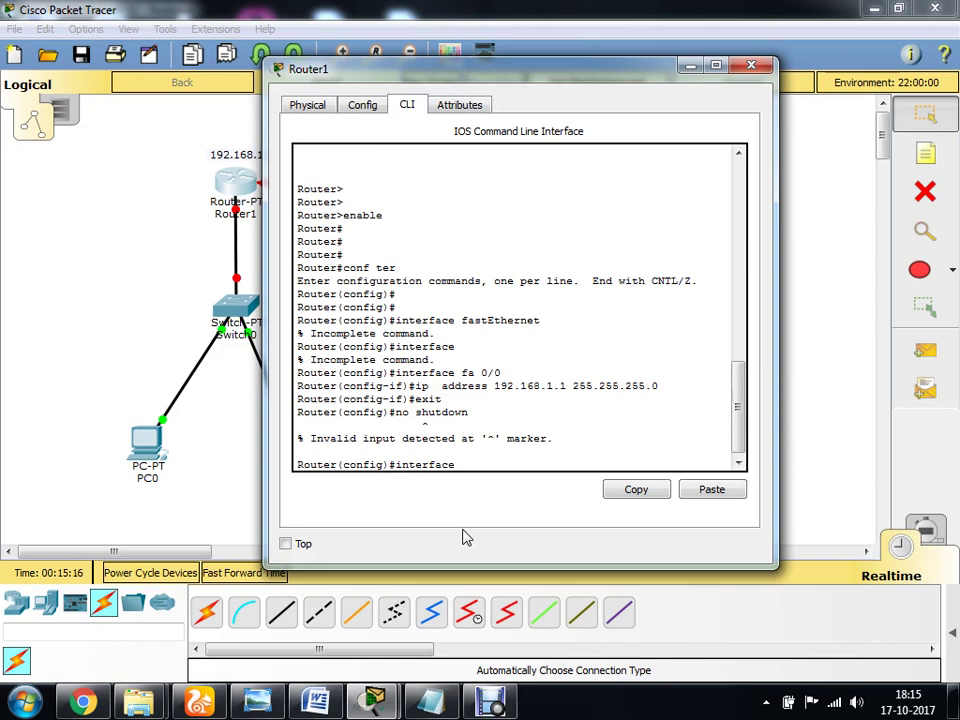
key("Return")
Enter configuration of interface fa 0/0 on Router1 again from global configuration mode
key("Up")
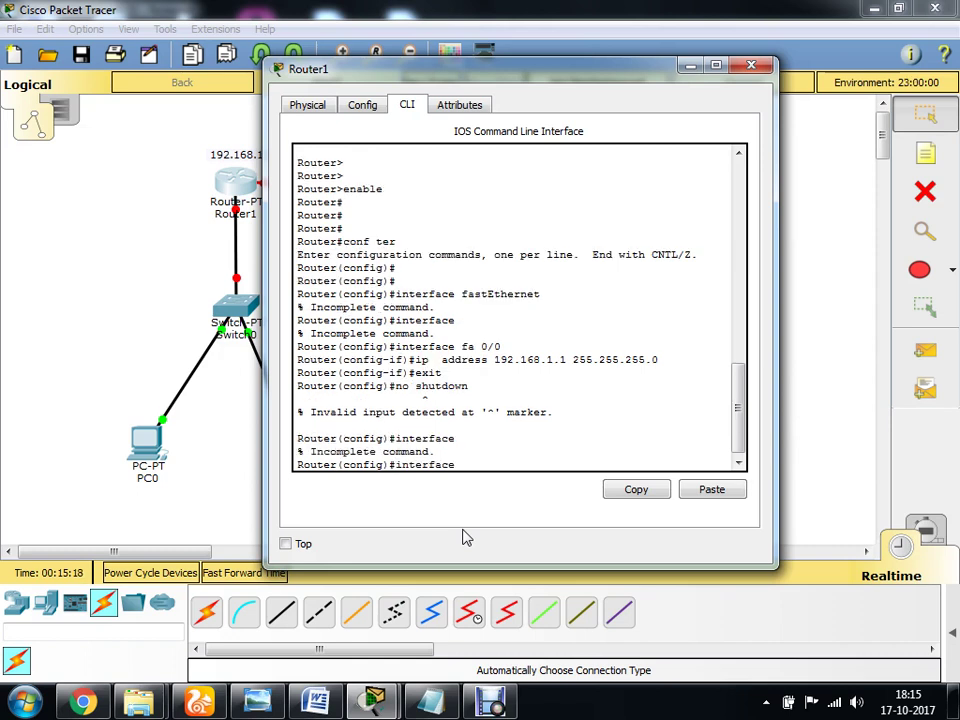
type("fa 0/0")
key("Return")
key("Return")
key("Return")
Enable Router1's fa 0/0 interface with no shutdown and close the router's window
type("no")
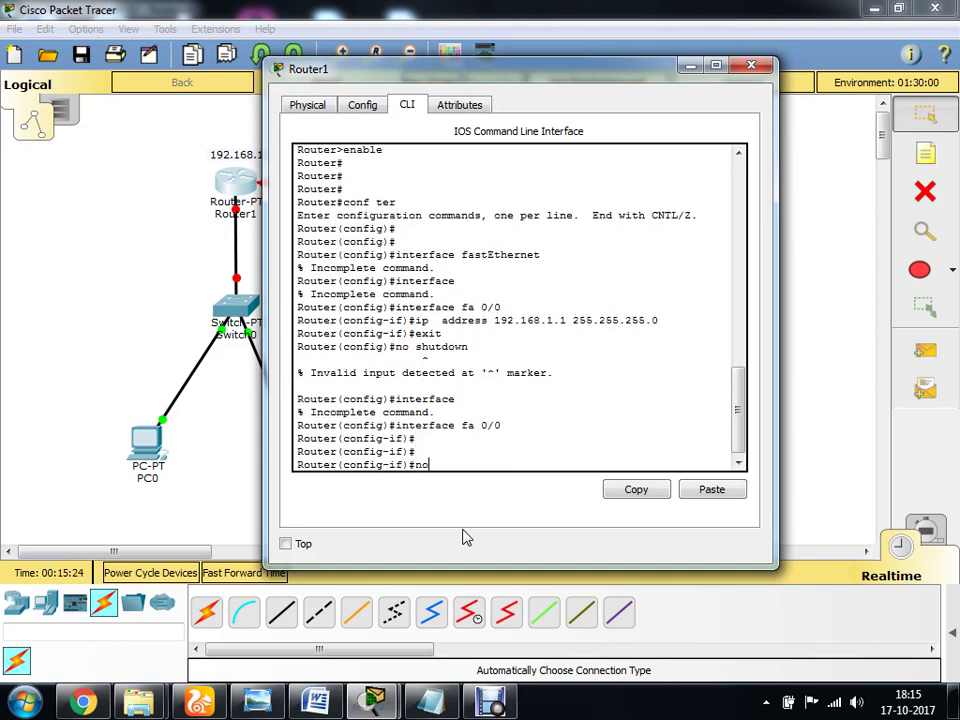
type(" shutdown")
key("Return")
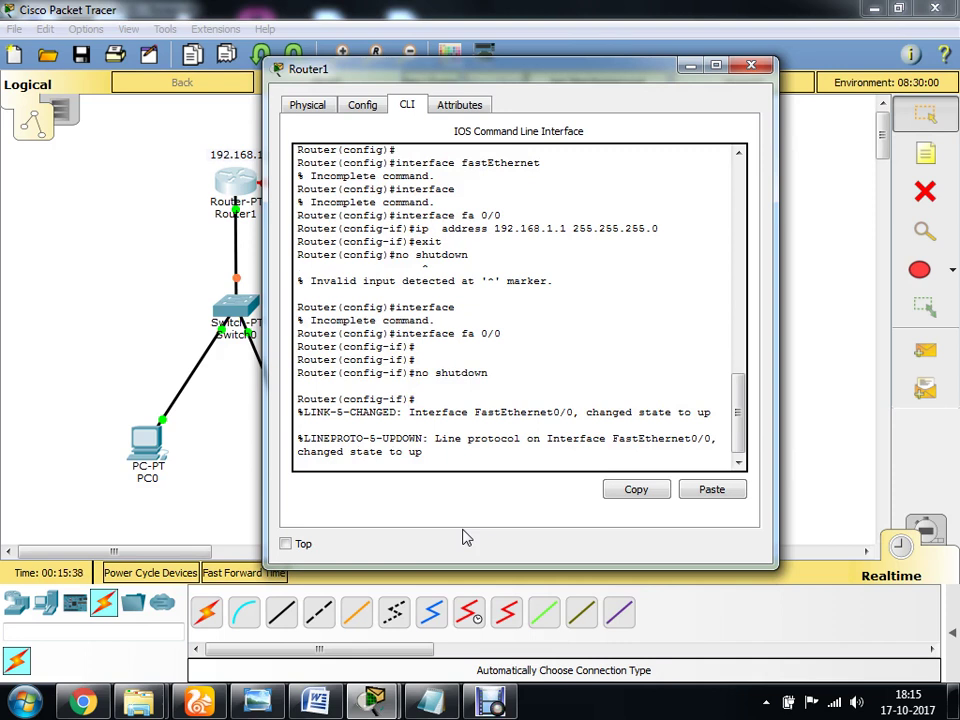
key("Return")
key("Return")
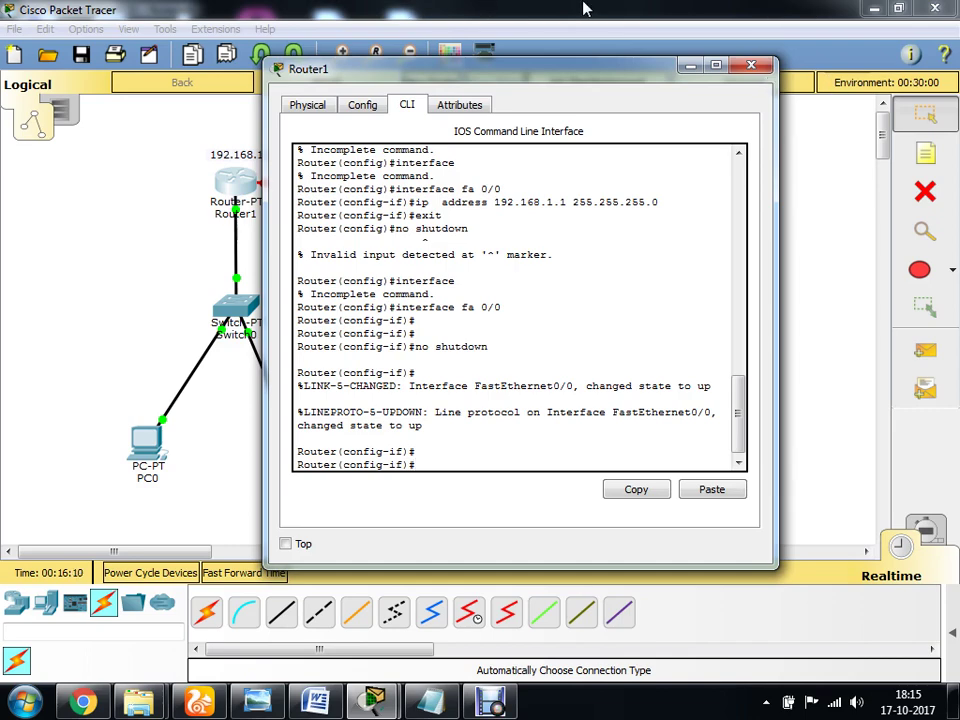
left_click(751, 66)
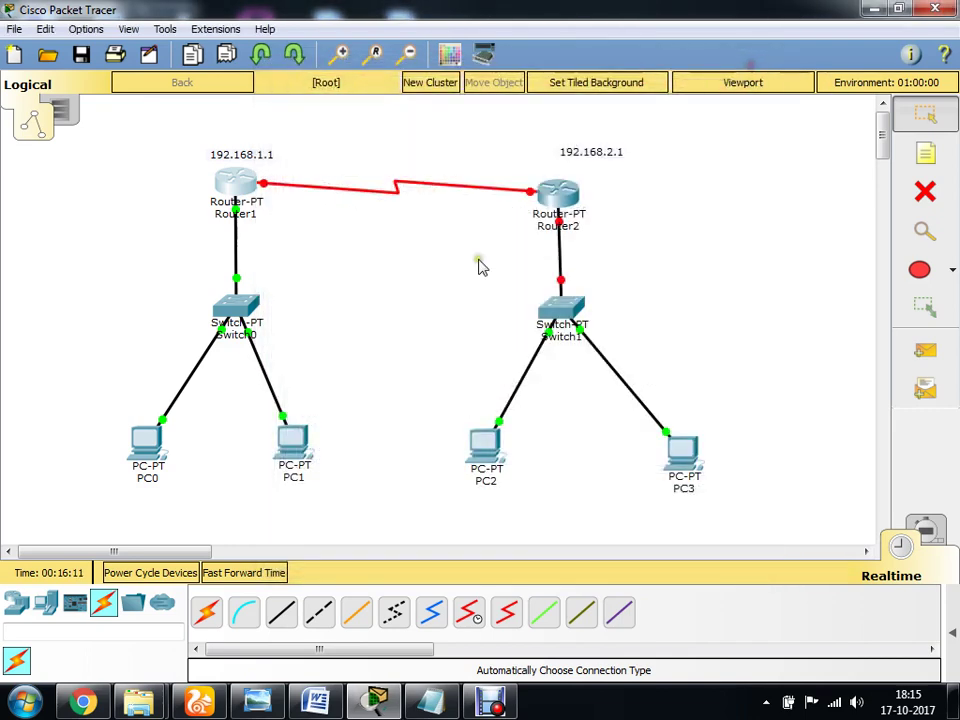
Open Router2's command line and answer no to the initial configuration dialog
left_click(542, 205)
left_click(374, 172)
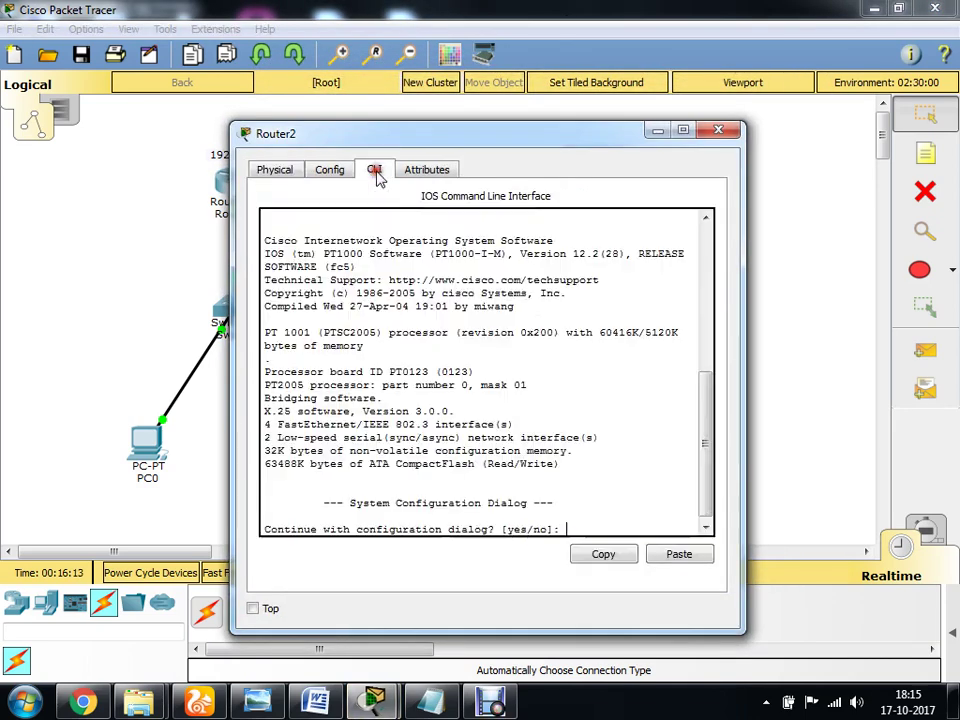
type("no")
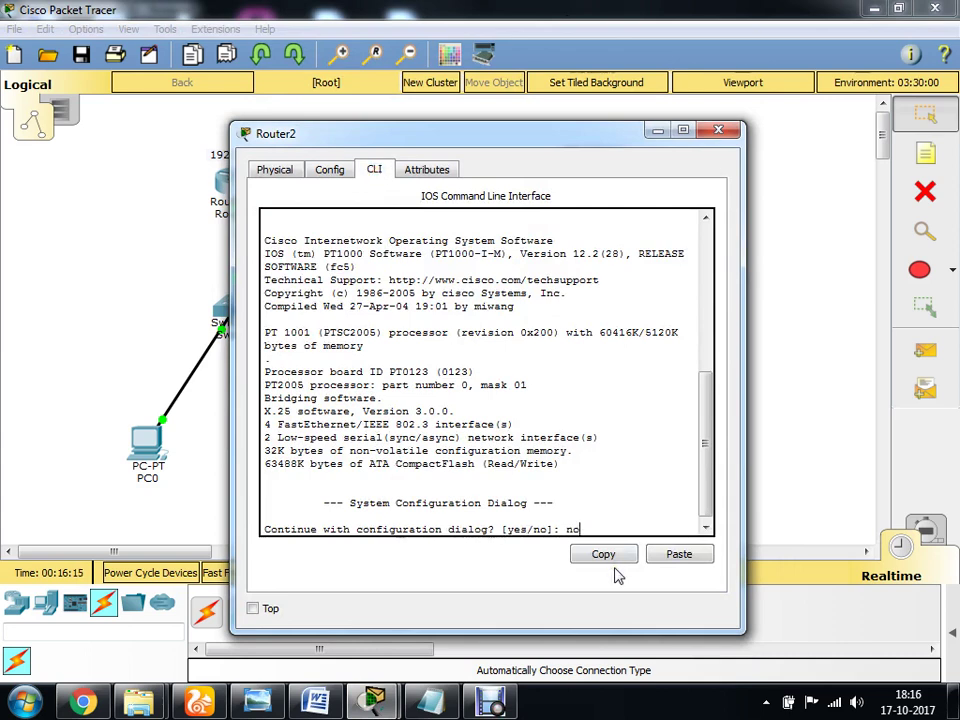
key("Return")
key("Return")
key("Return")
key("Return")
key("Return")
Enter privileged mode on Router2 with the enable command
type("e")
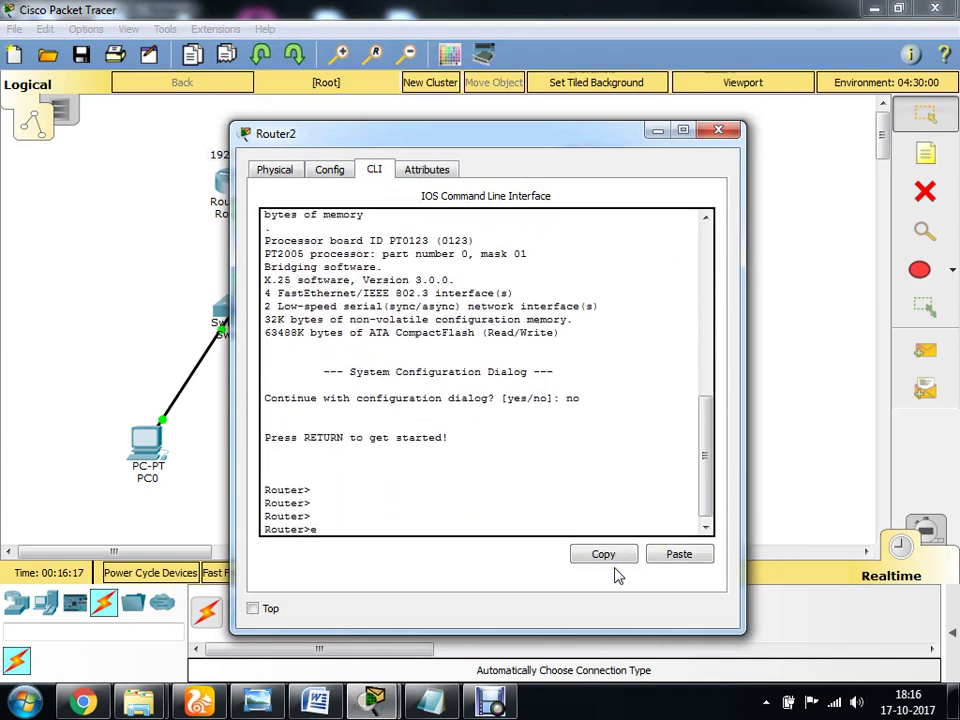
type("nable")
key("Return")
key("Return")
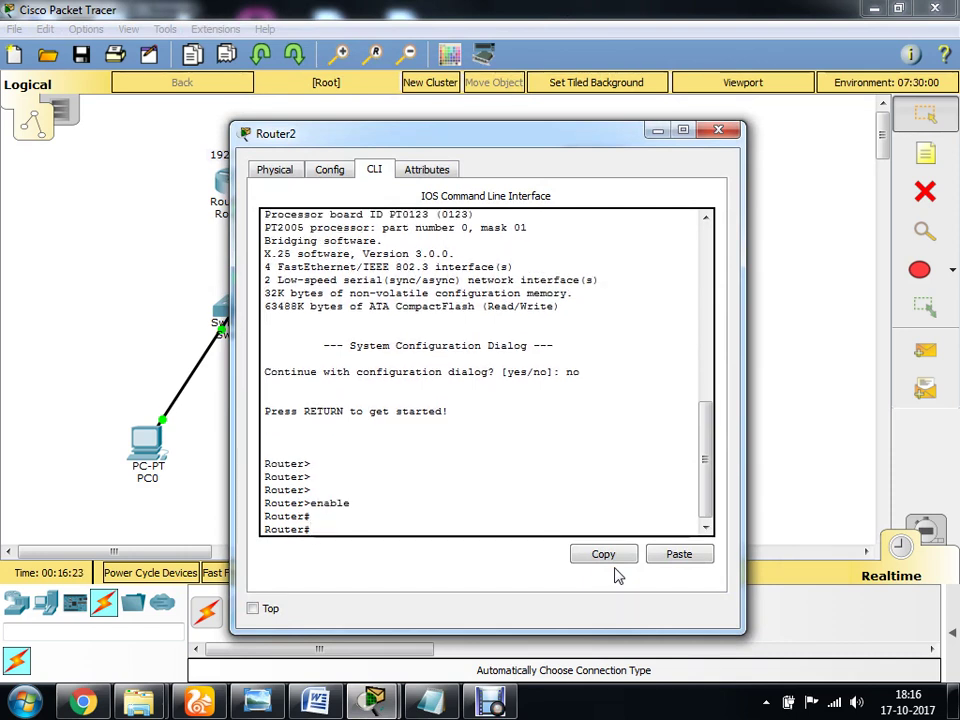
Try to enter global configuration mode on Router2 with cong ter and with confg ter
type("cong ter")
key("Return")
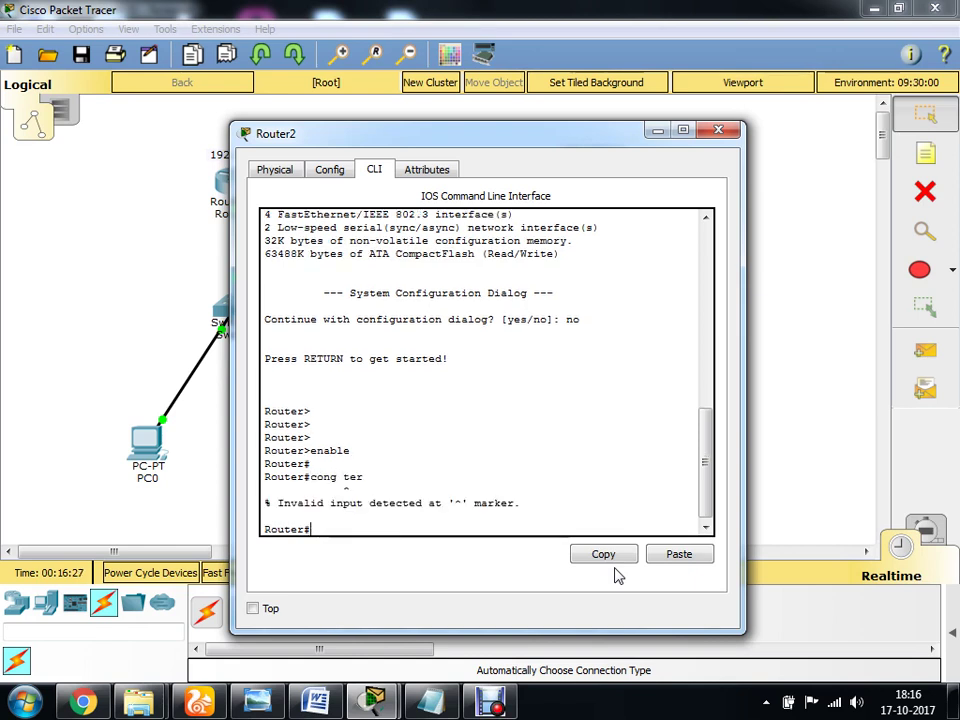
key("Up")
key("Left")
key("Left")
key("Left")
key("Left")
key("Left")
type("f")
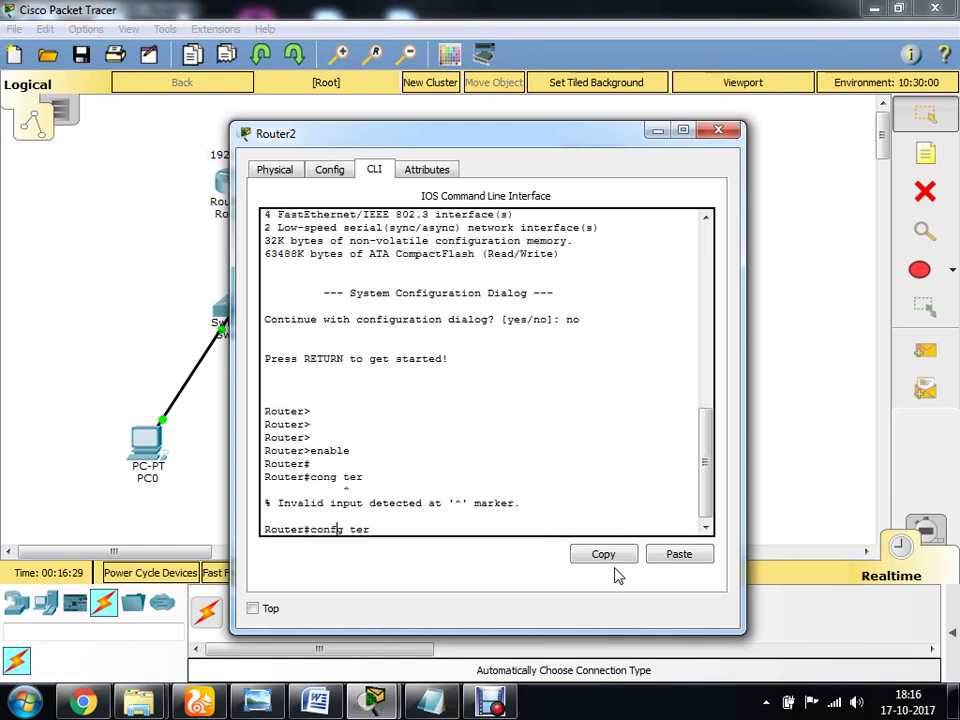
key("Return")
Correct the last command to conf ter and enter global configuration mode on Router2
key("Up")
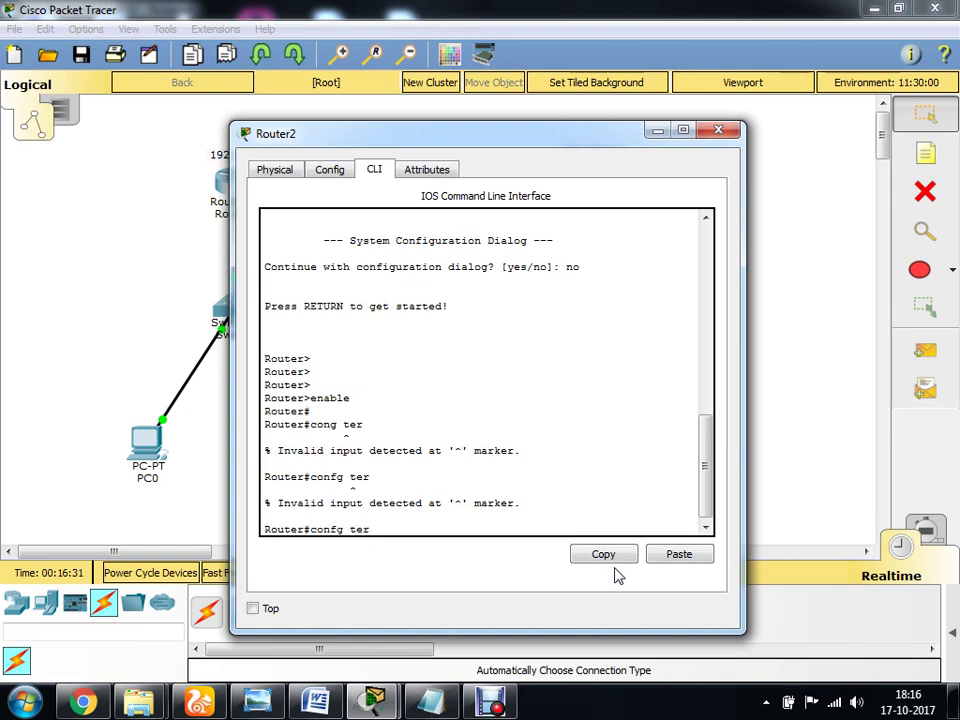
key("Left")
key("Left")
key("Left")
key("Left")
key("BackSpace")
key("Return")
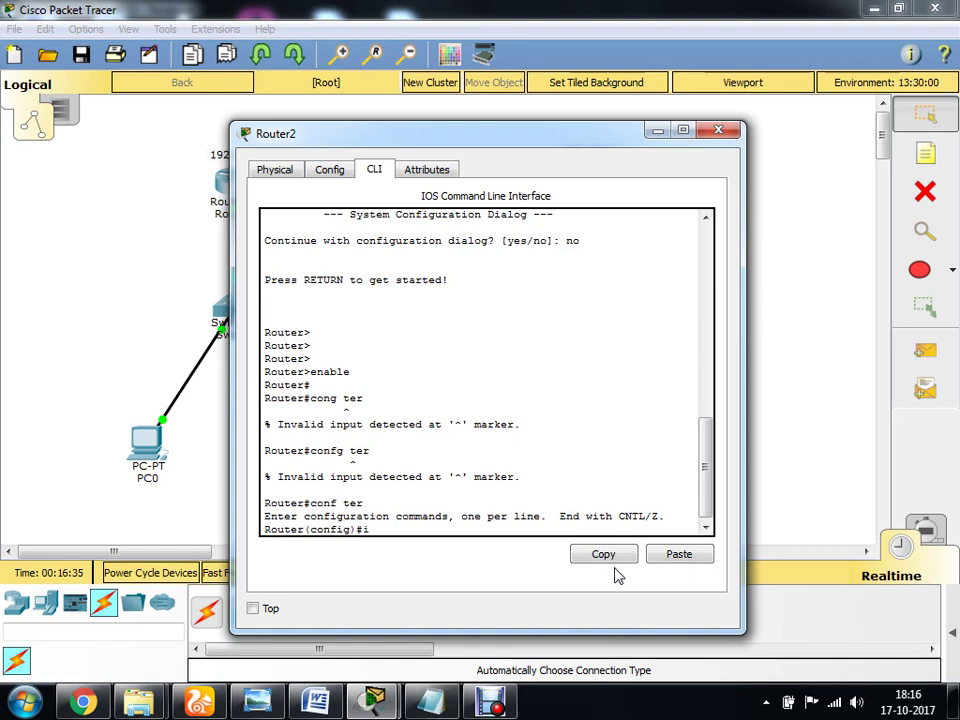
Enter configuration of interface fas 0/0 on Router2 and assign it IP address 192.168.2.1 with mask 255.255.255.0
type("interface fas 0/0")
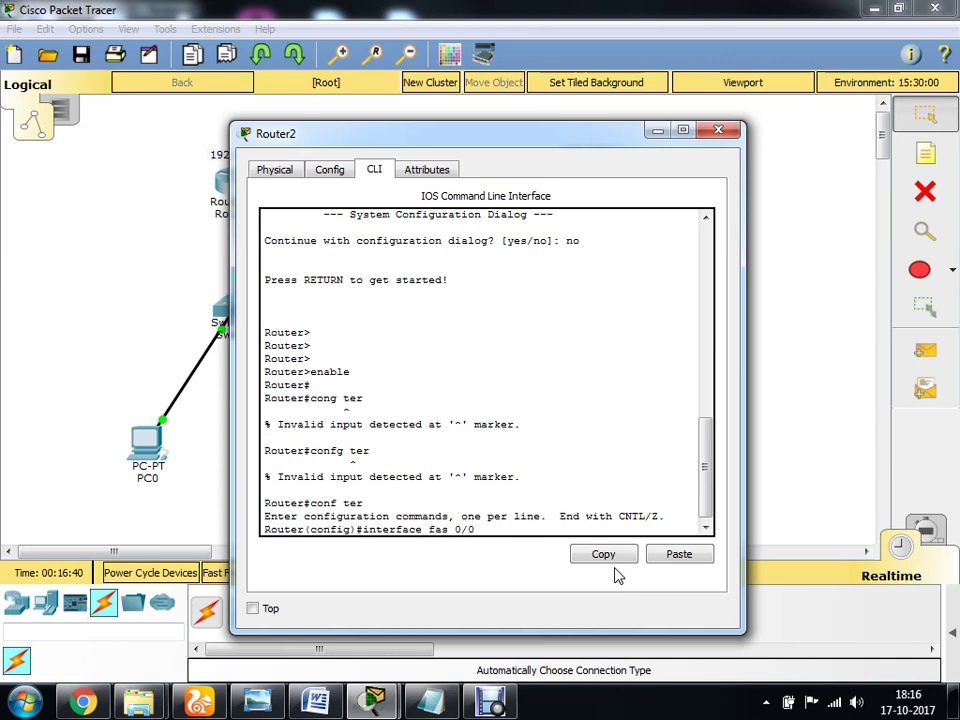
key("Return")
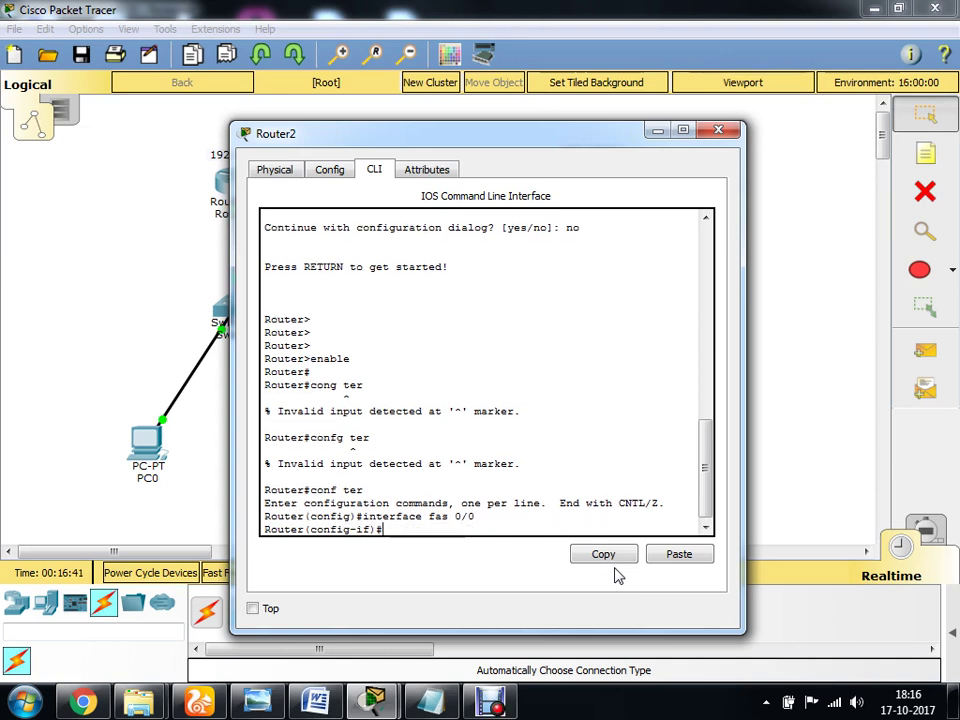
key("Return")
key("Return")
type("ip addr")
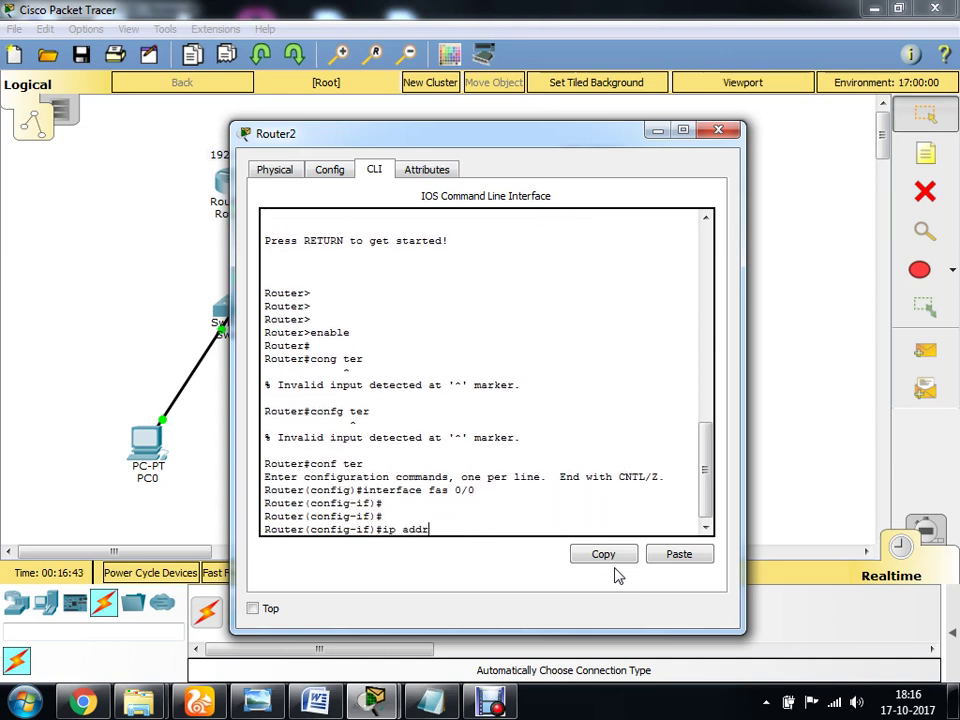
type("ess 192.168.1.1 ")
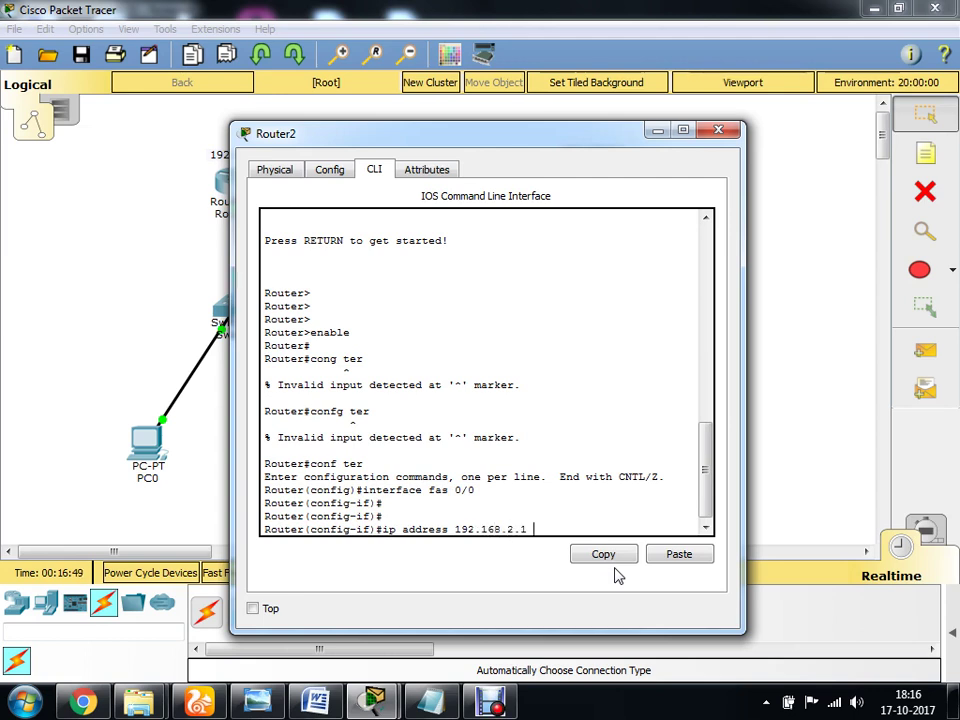
type("255.255.255.")
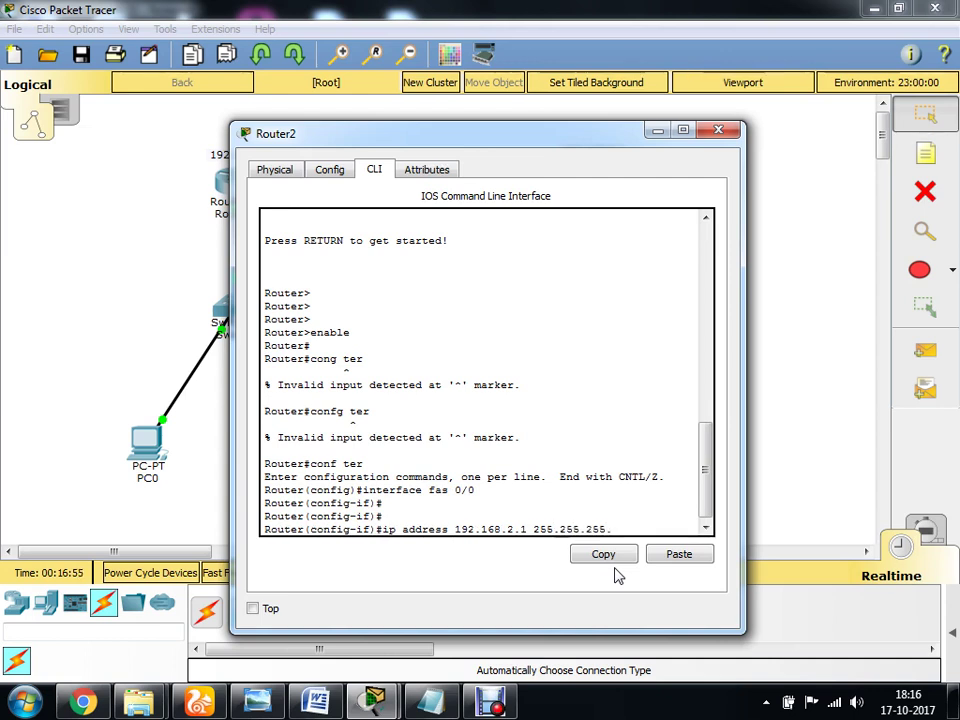
type("0")
key("Return")
key("Return")
key("Return")
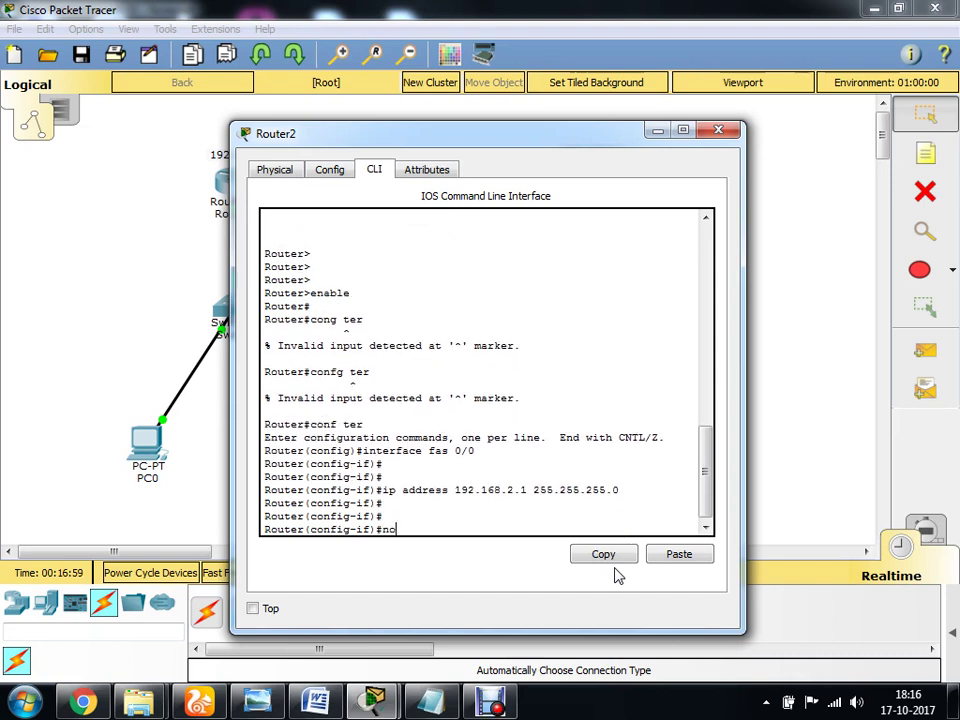
Enable Router2's fas 0/0 interface with no shutdown and close the router's window
type("no shutdown")
key("Return")
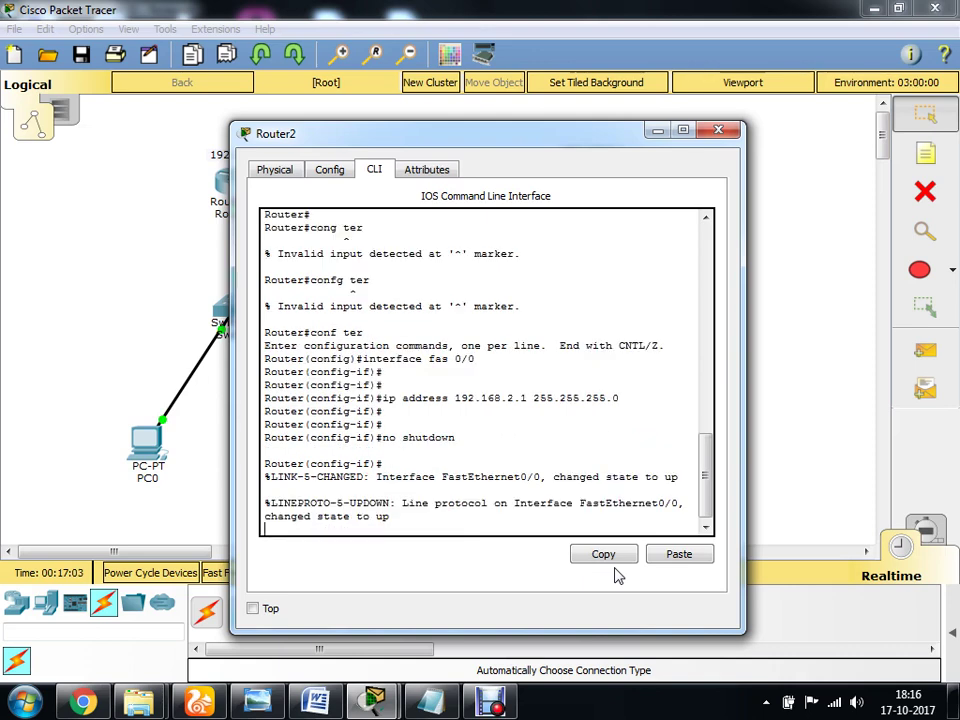
key("Return")
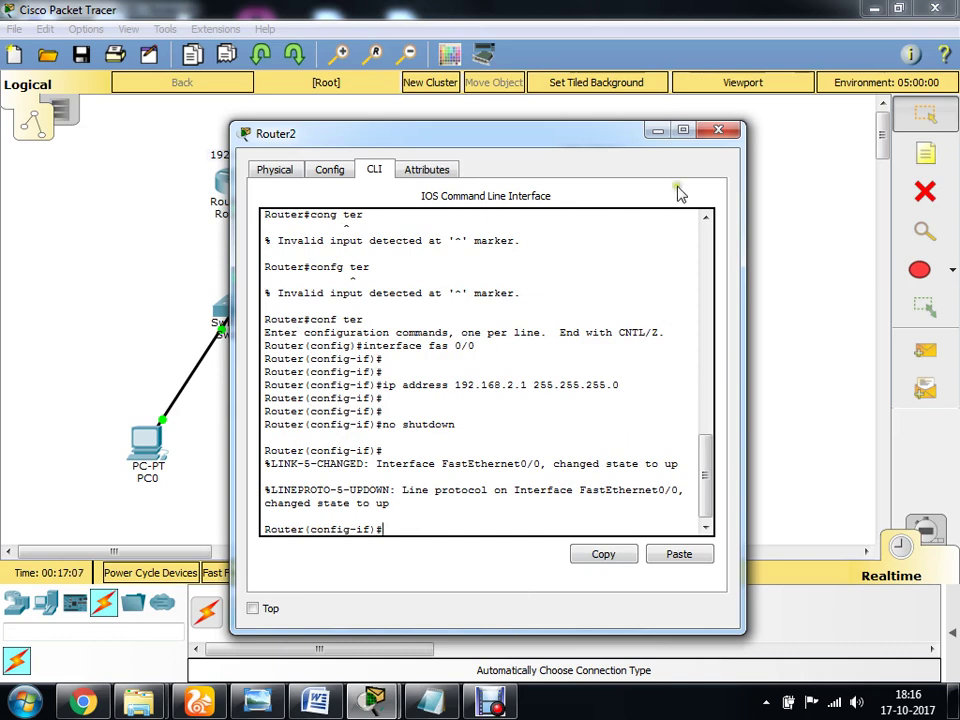
left_click(723, 132)
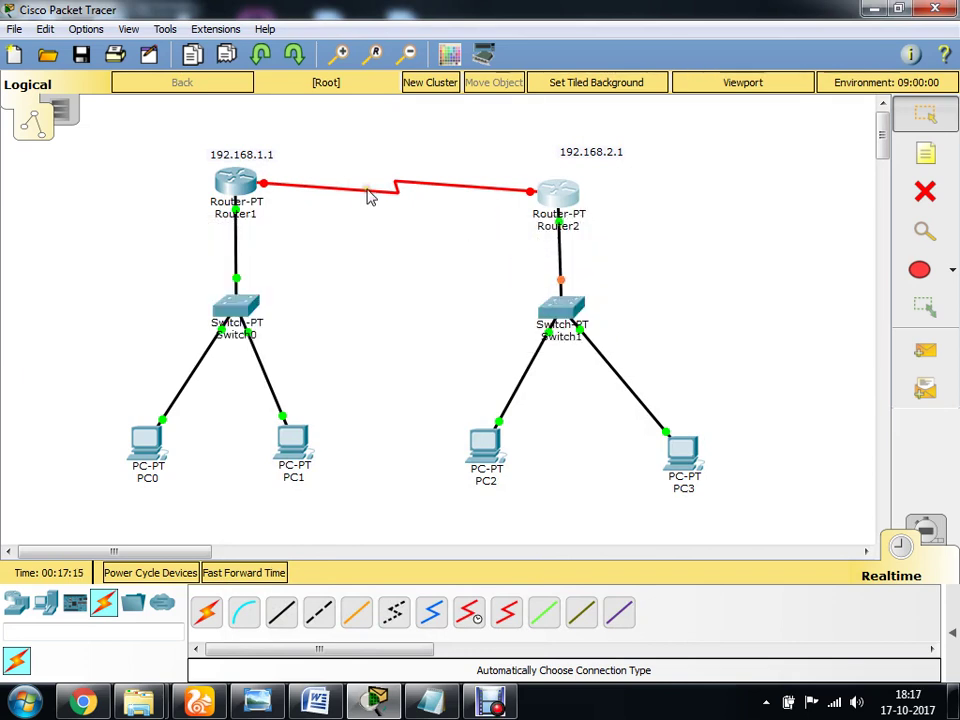
Reopen Router1's command line and exit the fa 0/0 interface configuration to global configuration mode
mouse_move(368, 197)
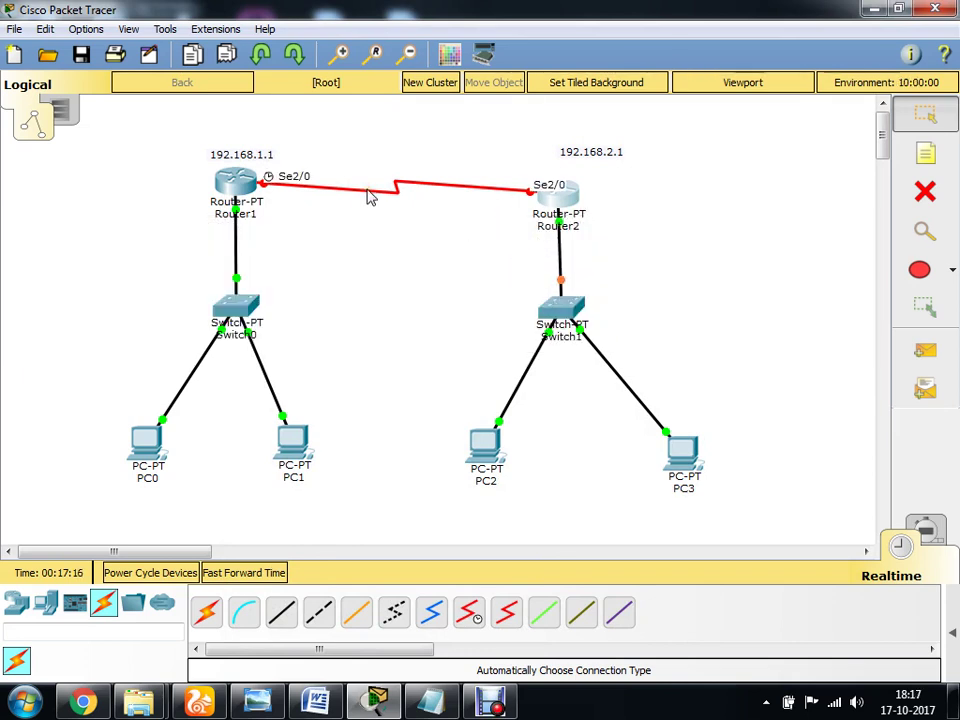
left_click(236, 183)
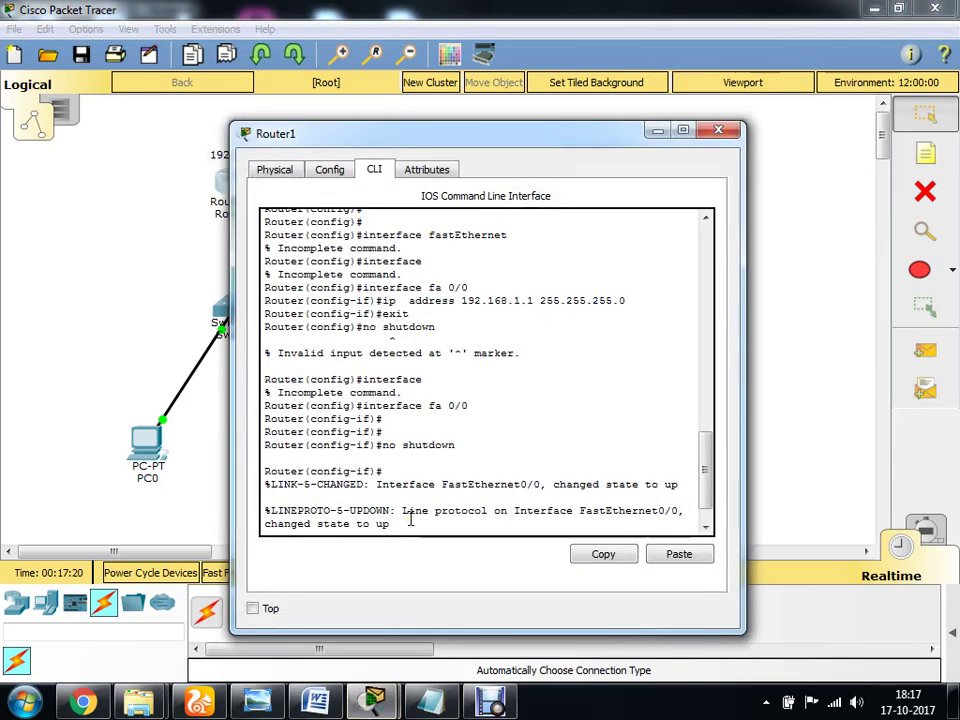
key("Return")
key("Return")
key("Return")
key("Return")
key("Return")
key("Return")
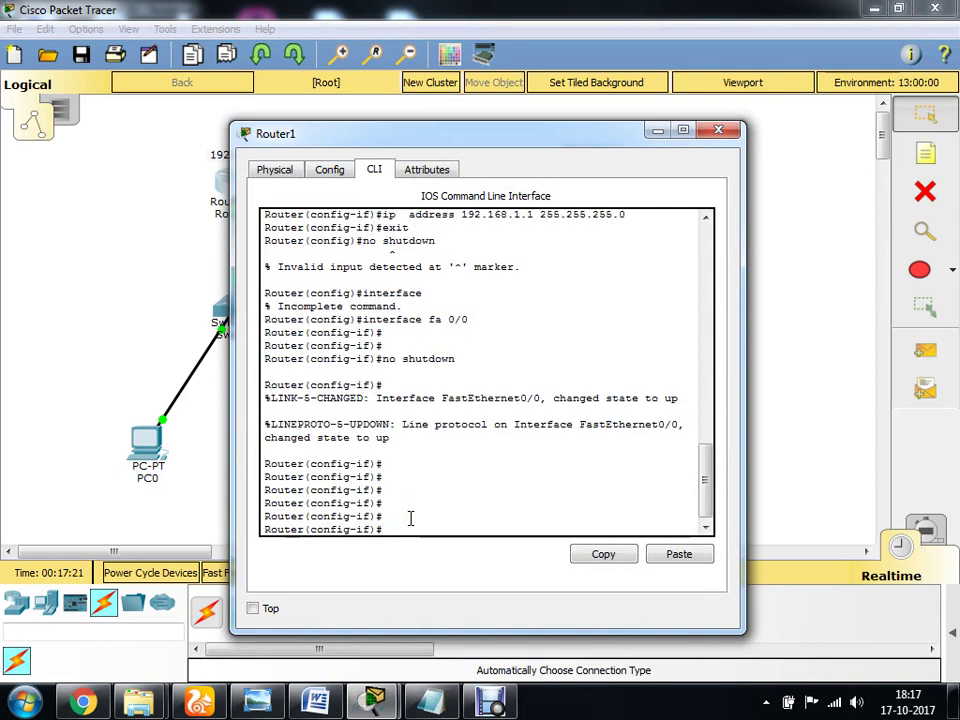
type("exit")
key("Return")
key("Return")
key("Return")
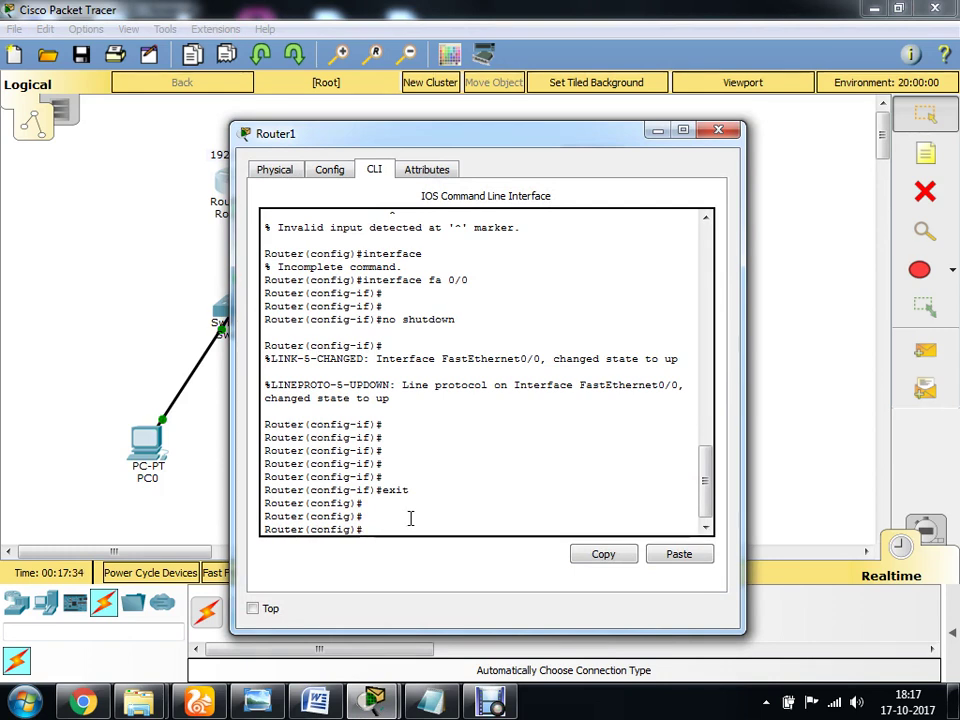
Enter configuration of interface serial 2/0 on Router1, correcting the misspelled interface command
type("inter")
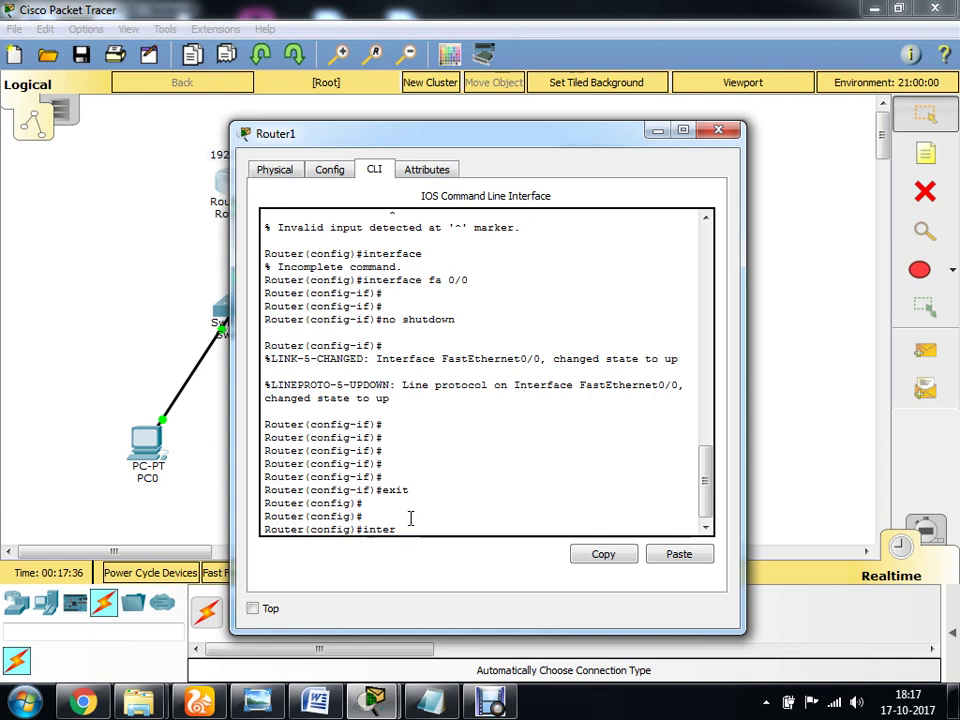
type("face serial 2/0")
key("Return")
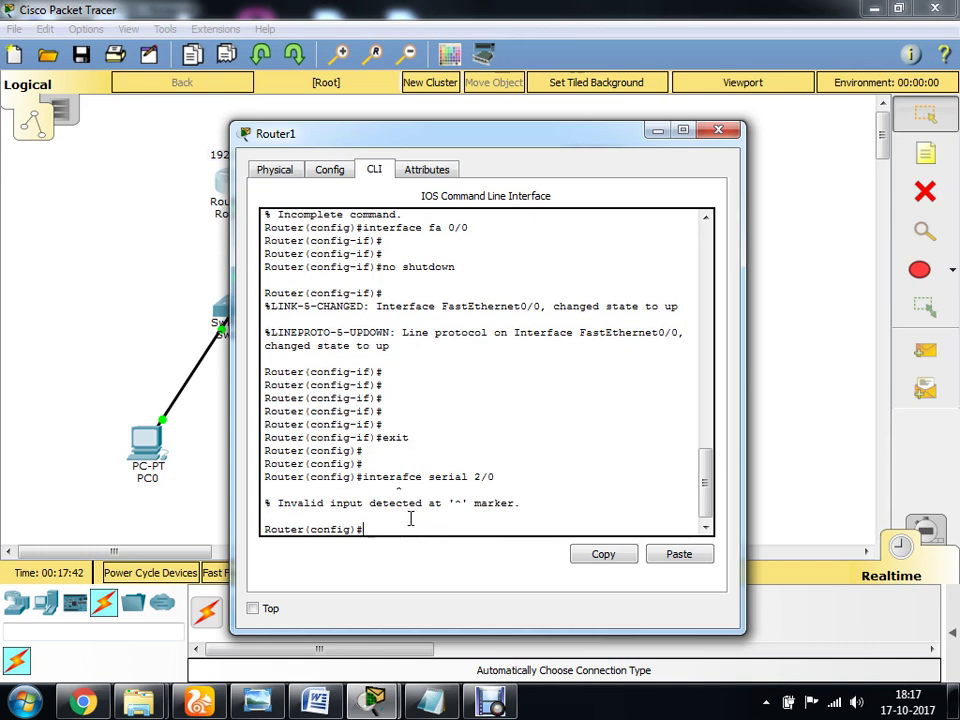
key("Up")
key("Left")
key("Left")
key("Left")
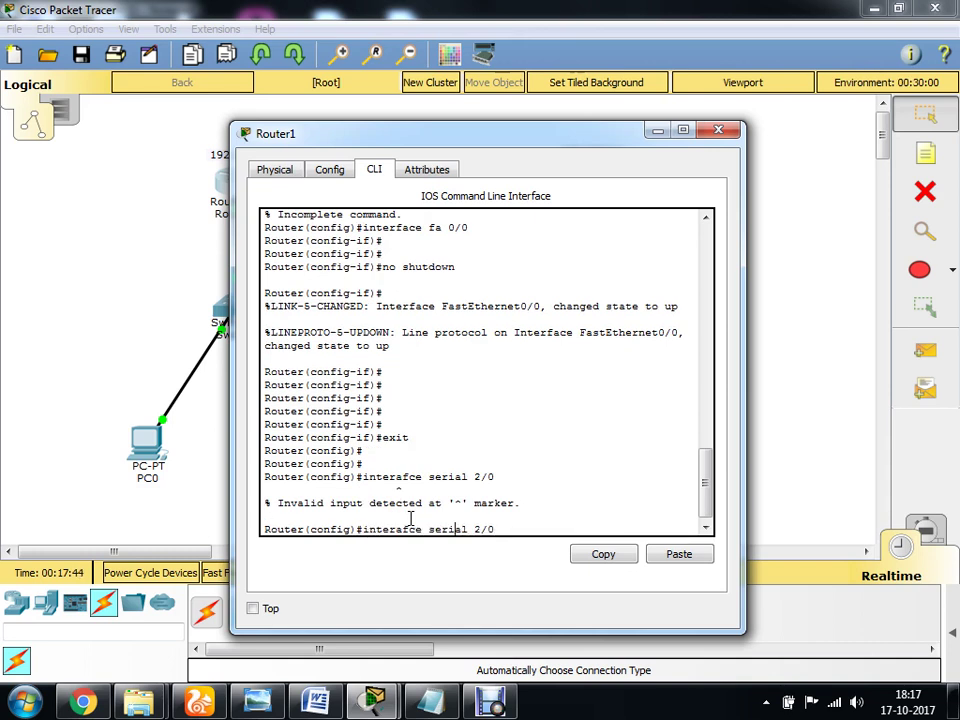
key("Left")
key("Left")
key("Left")
key("BackSpace")
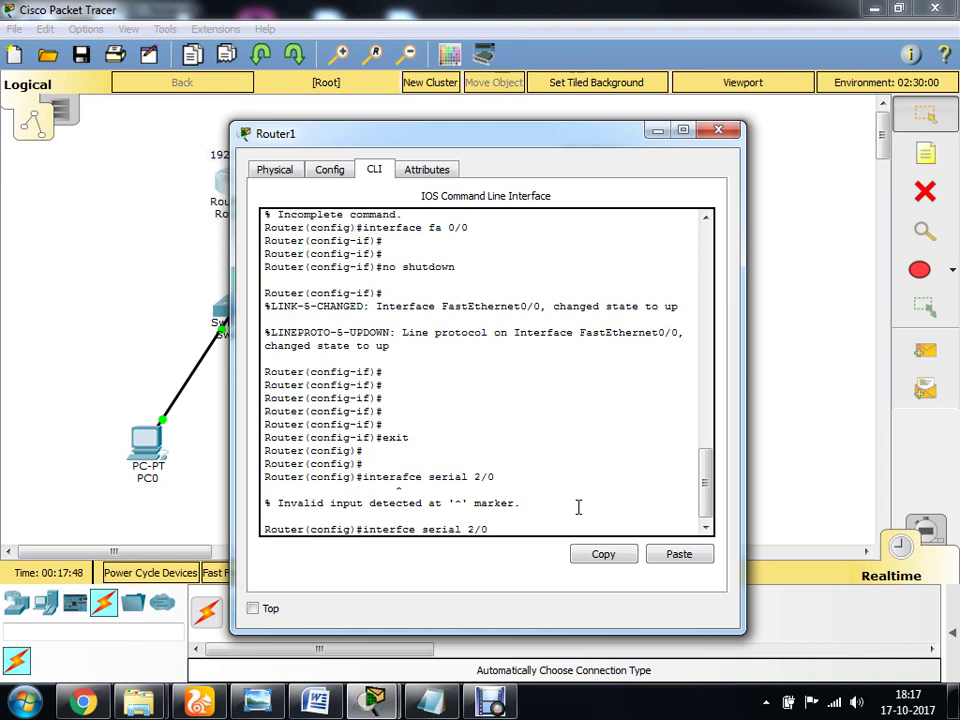
type("a")
key("Return")
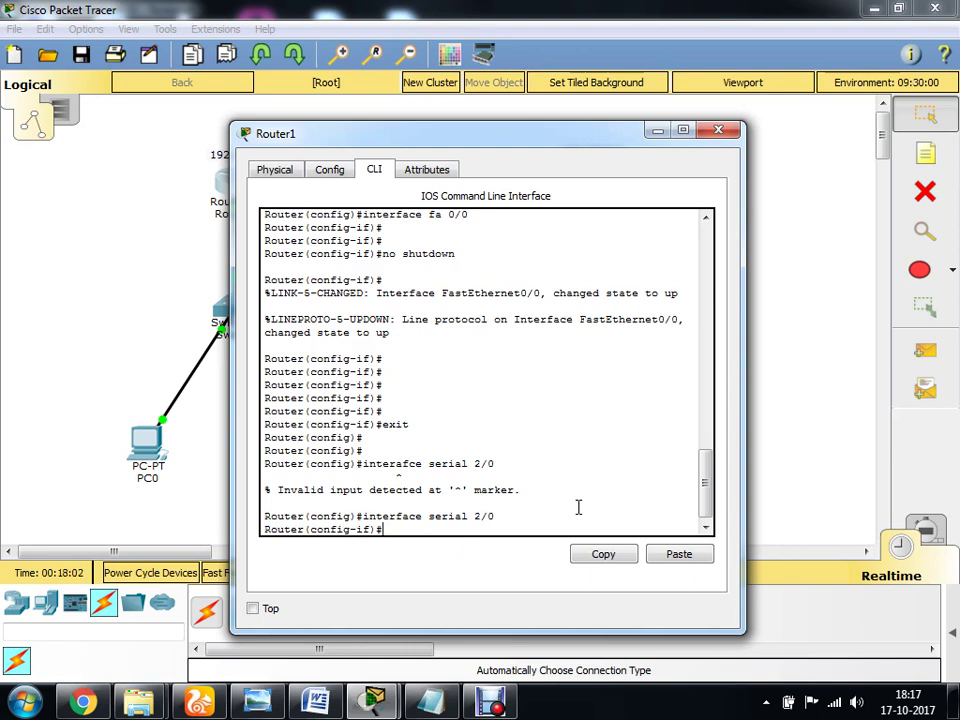
Assign IP address 192.168.2.1 with mask 255.255.255.0 to Router1's serial 2/0 interface
scroll(578, 507, "up", 2)
left_click_drag(488, 140, 342, 286)
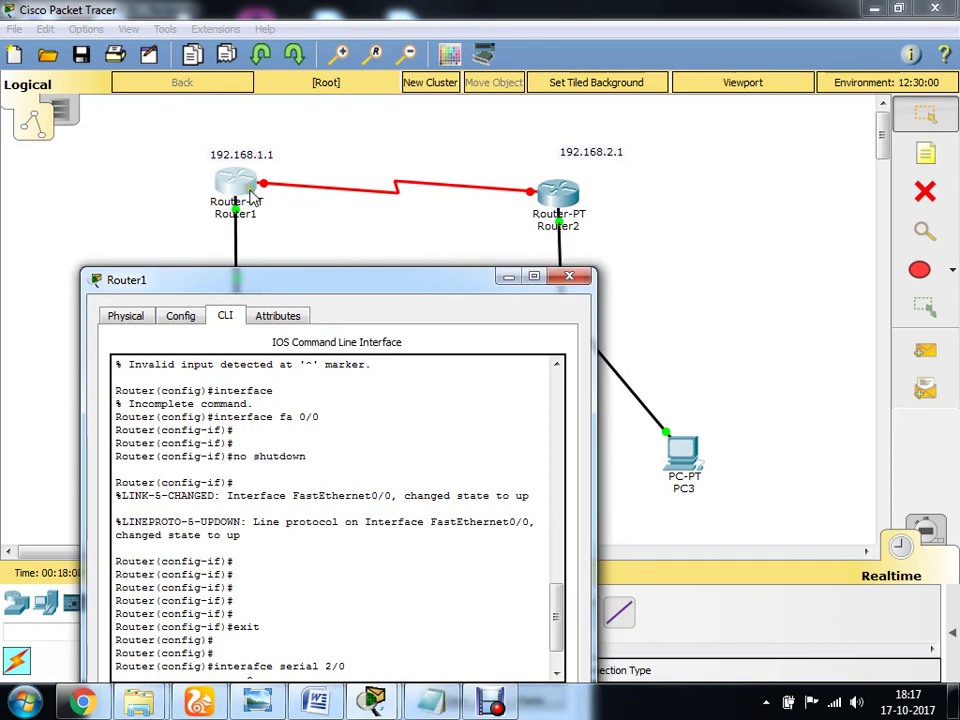
left_click_drag(366, 281, 572, 113)
scroll(493, 420, "down", 2)
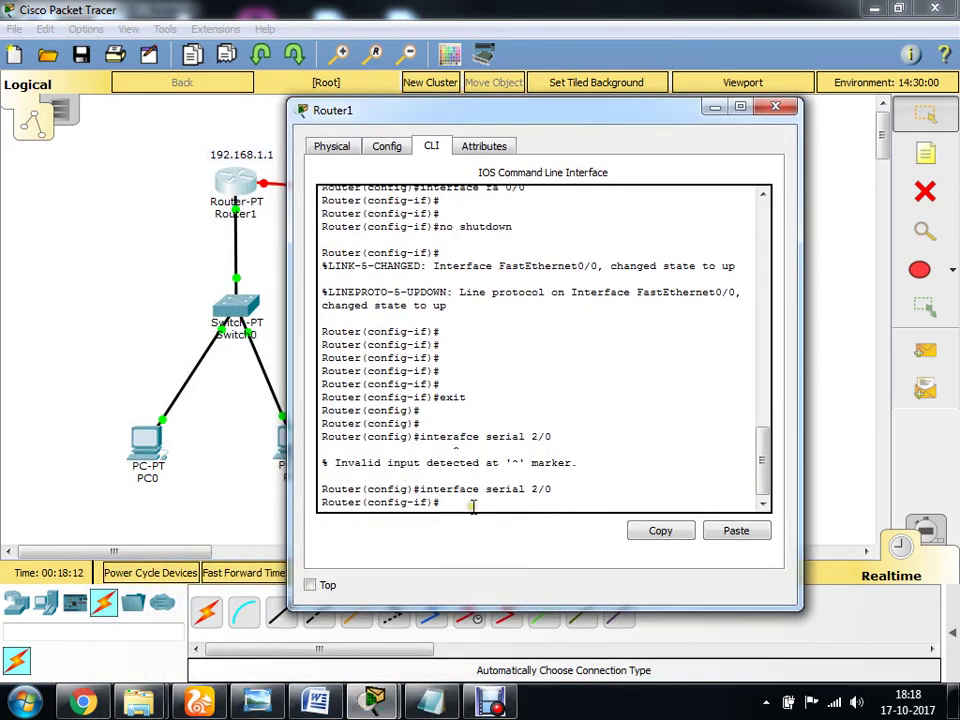
type("ip address 192.168.")
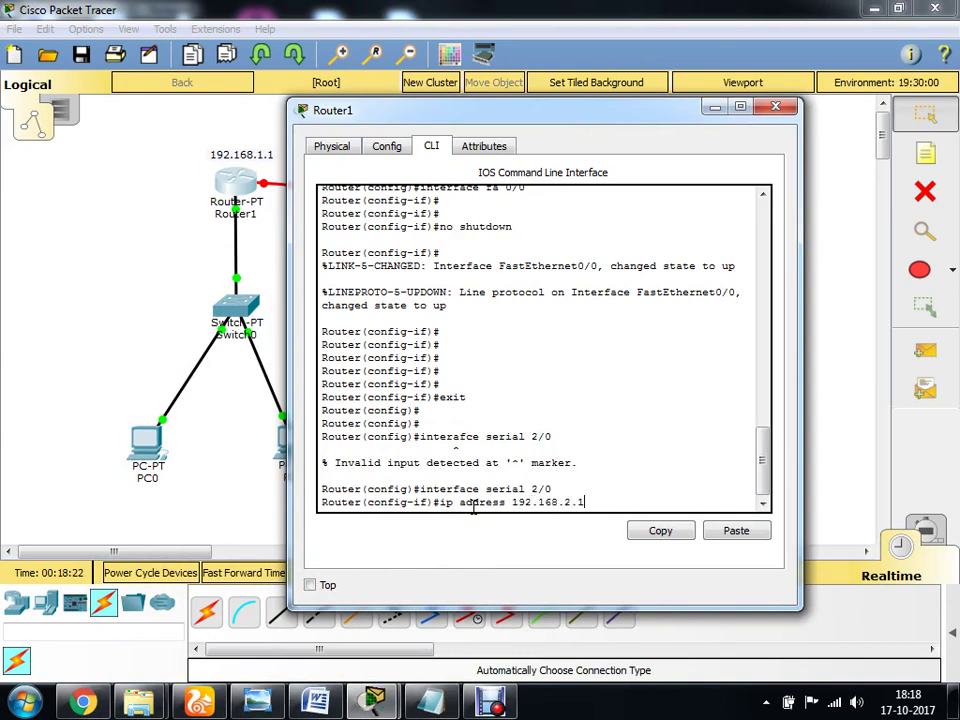
type("2.1")
left_click_drag(545, 114, 469, 272)
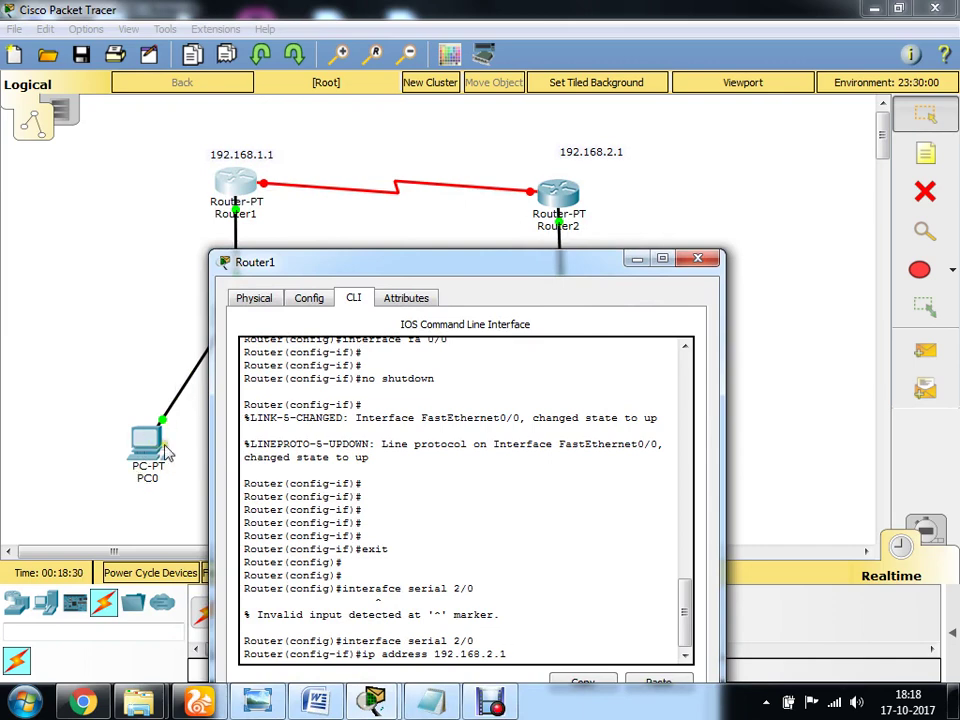
left_click_drag(368, 268, 396, 323)
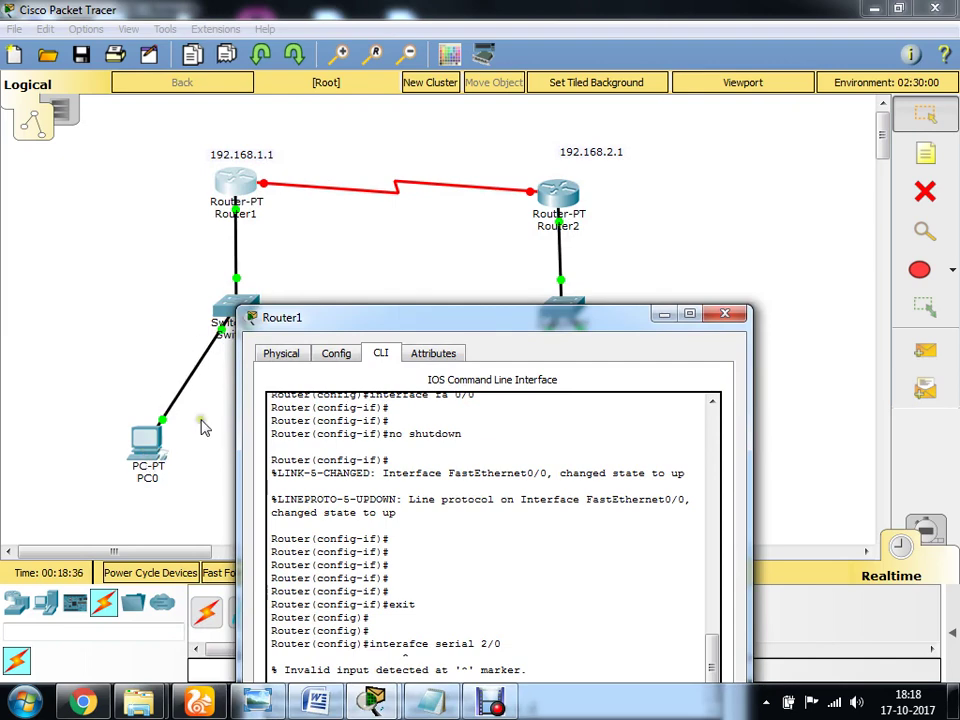
left_click_drag(354, 317, 374, 318)
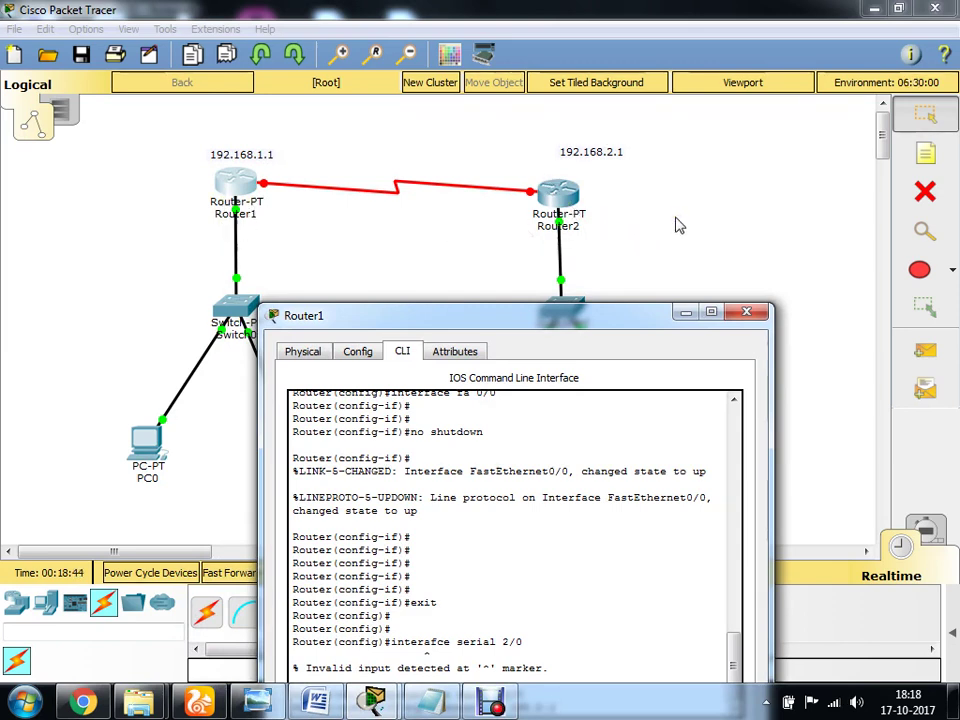
left_click_drag(438, 315, 613, 242)
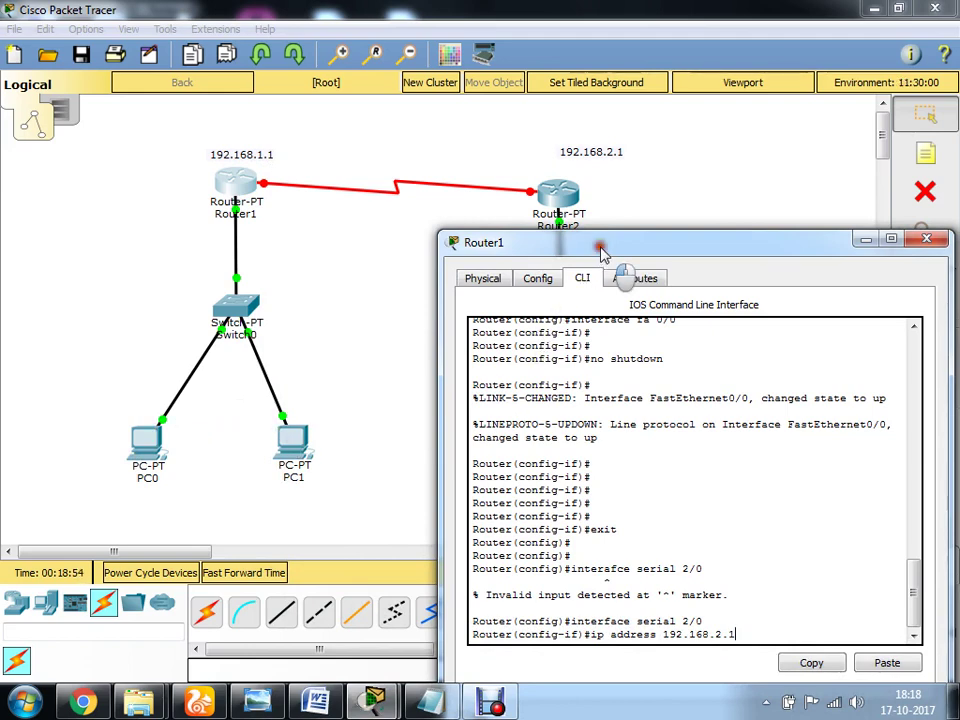
left_click_drag(626, 244, 242, 133)
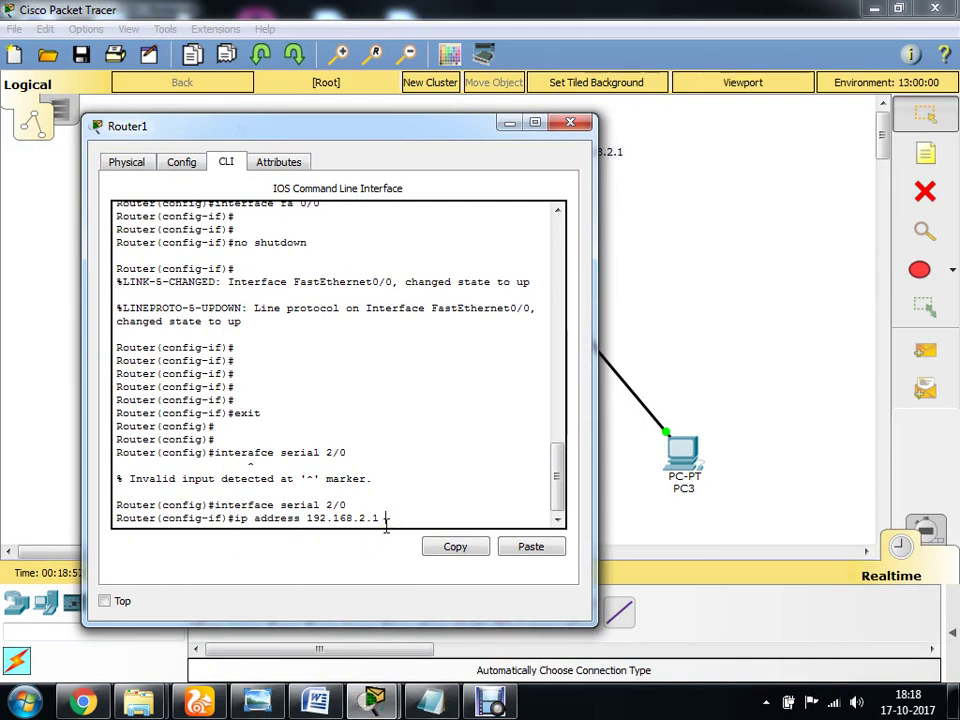
type("255.255.255")
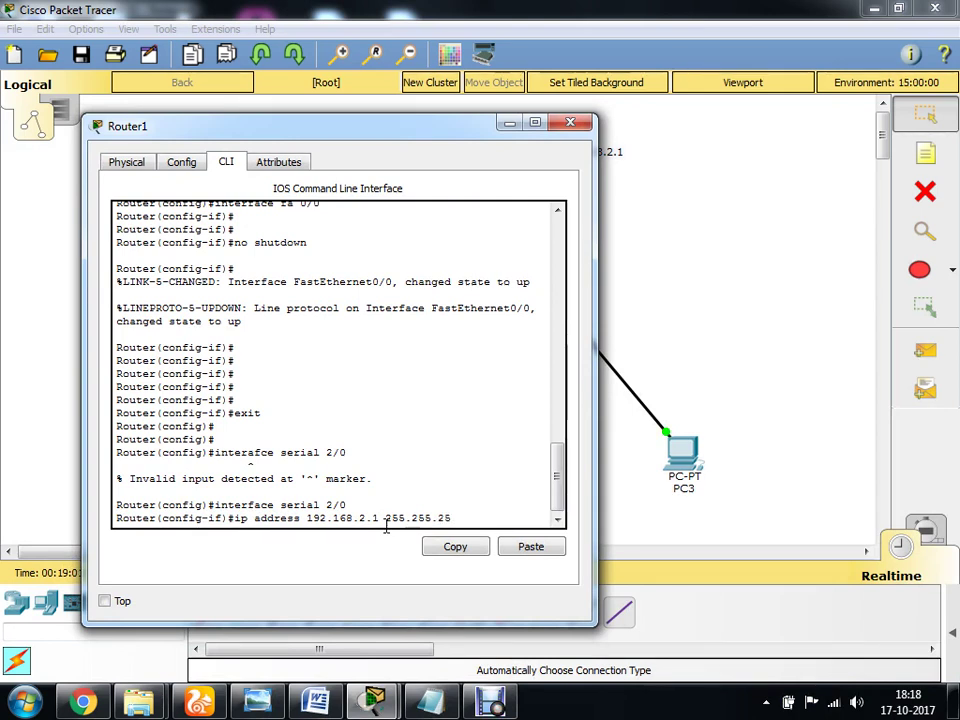
type(".0")
key("Return")
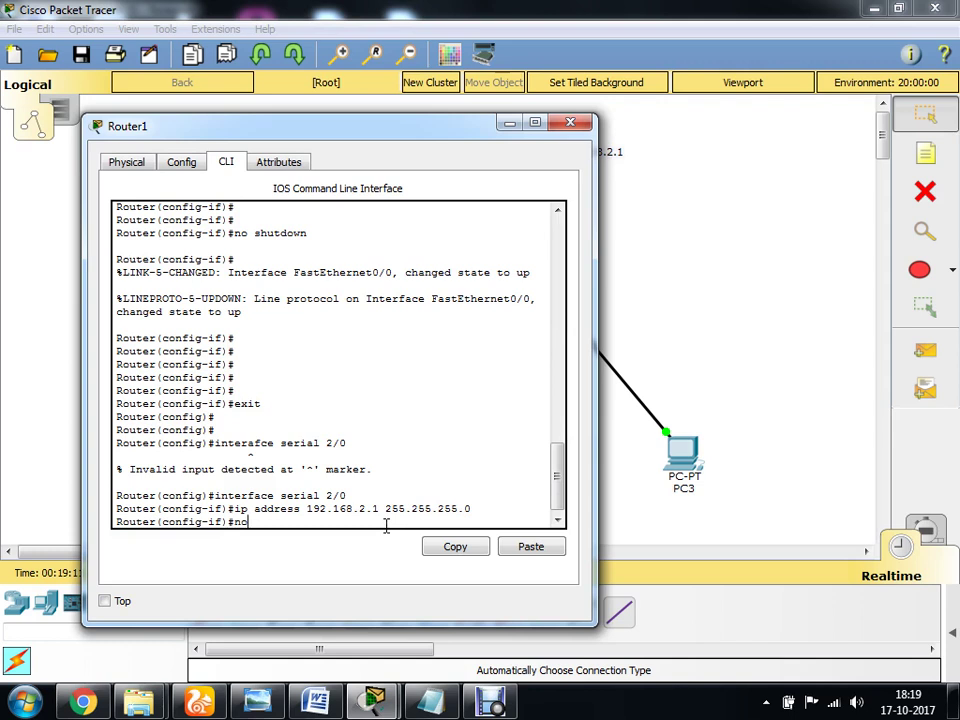
Enable Router1's serial 2/0 interface with no shutdown, set its clock rate to 64000 and close the router's window
type("no shutdown")
key("Return")
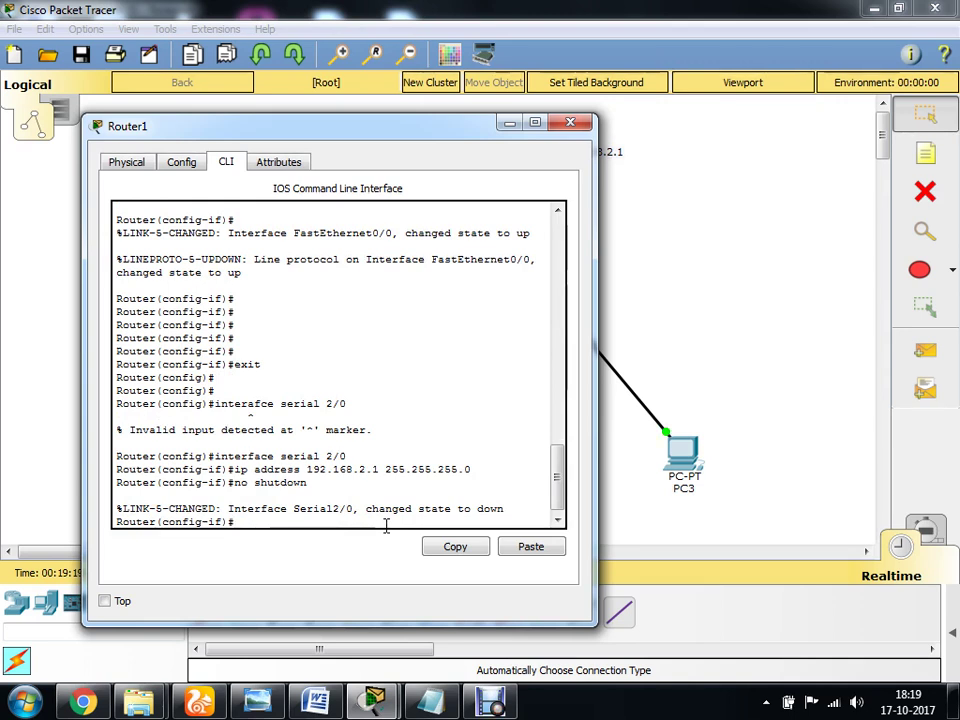
type("clock rate 6400")
key("Return")
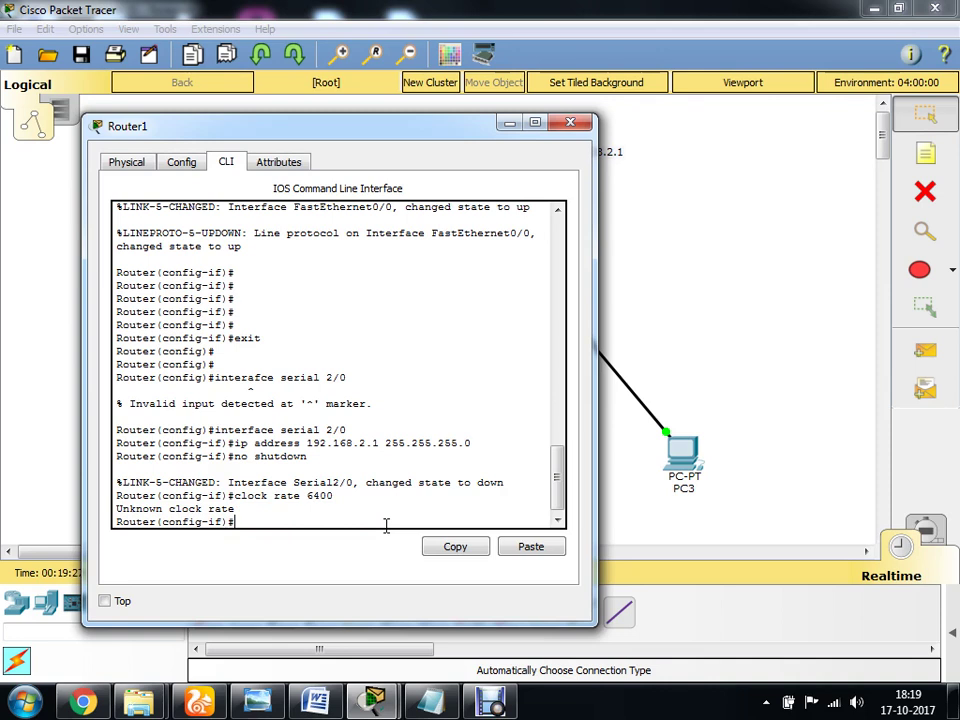
key("Up")
type("0")
key("Return")
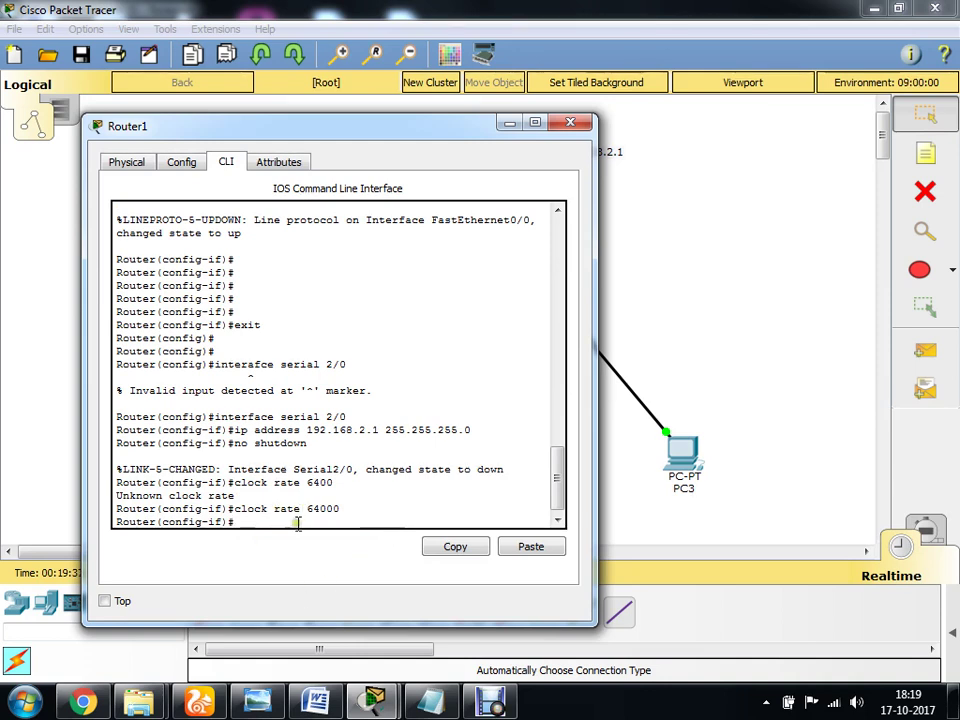
left_click_drag(300, 508, 345, 507)
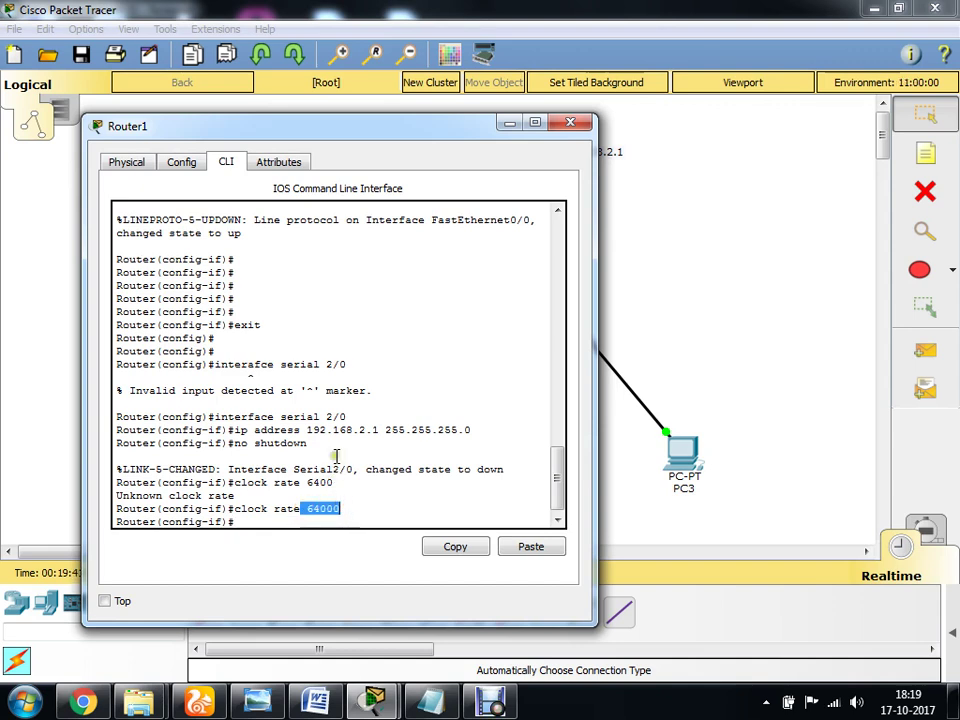
left_click(570, 122)
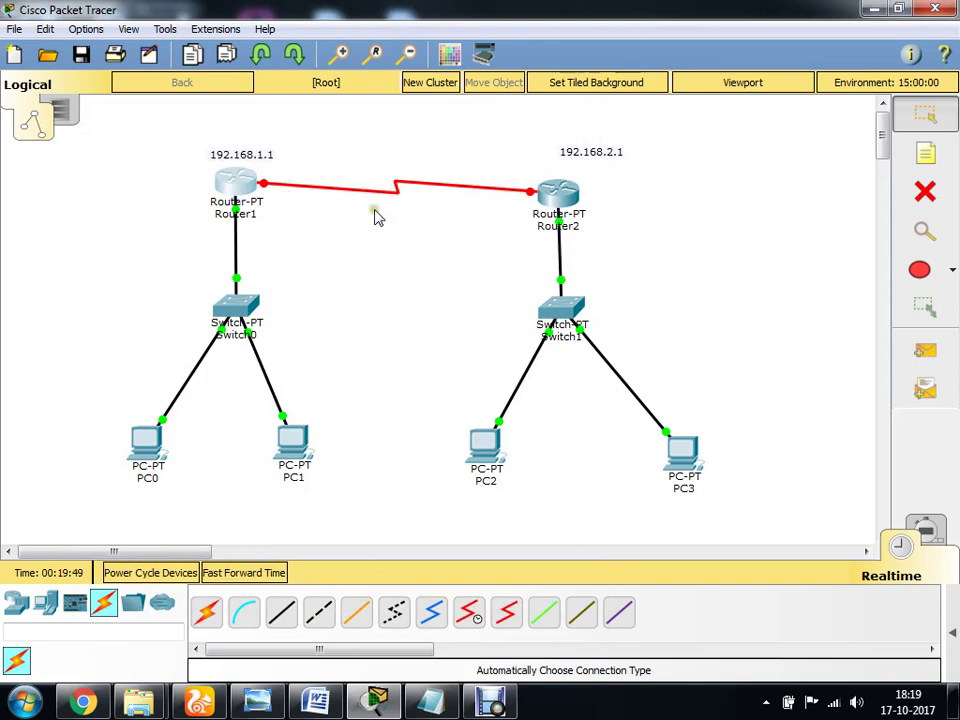
Open Router2's command line and exit the fas 0/0 interface configuration to global configuration mode
mouse_move(553, 200)
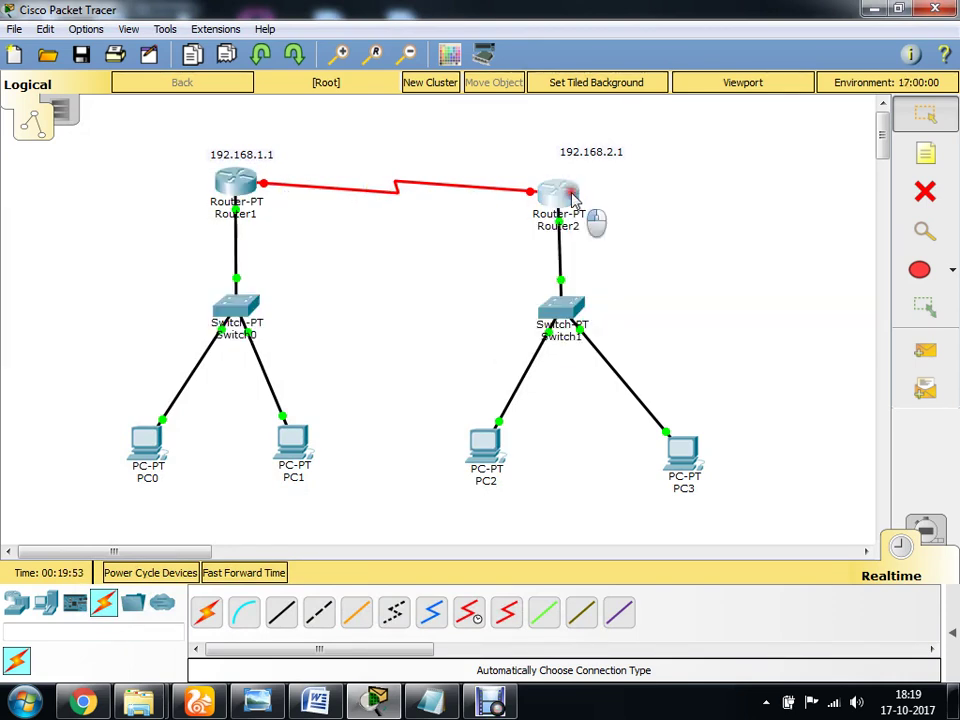
left_click(568, 196)
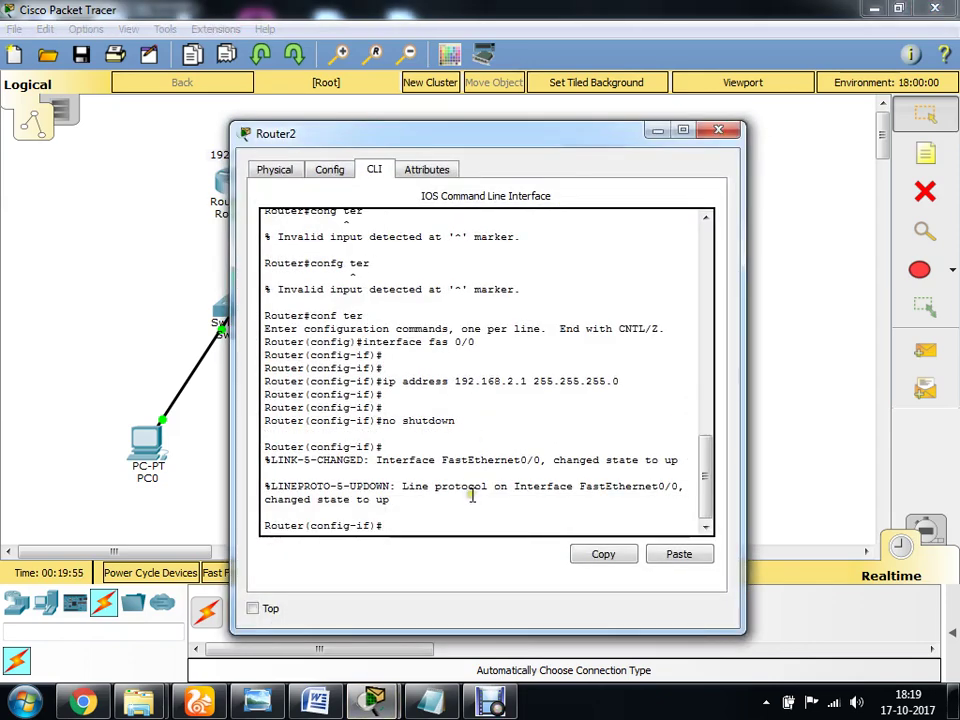
type("exkt")
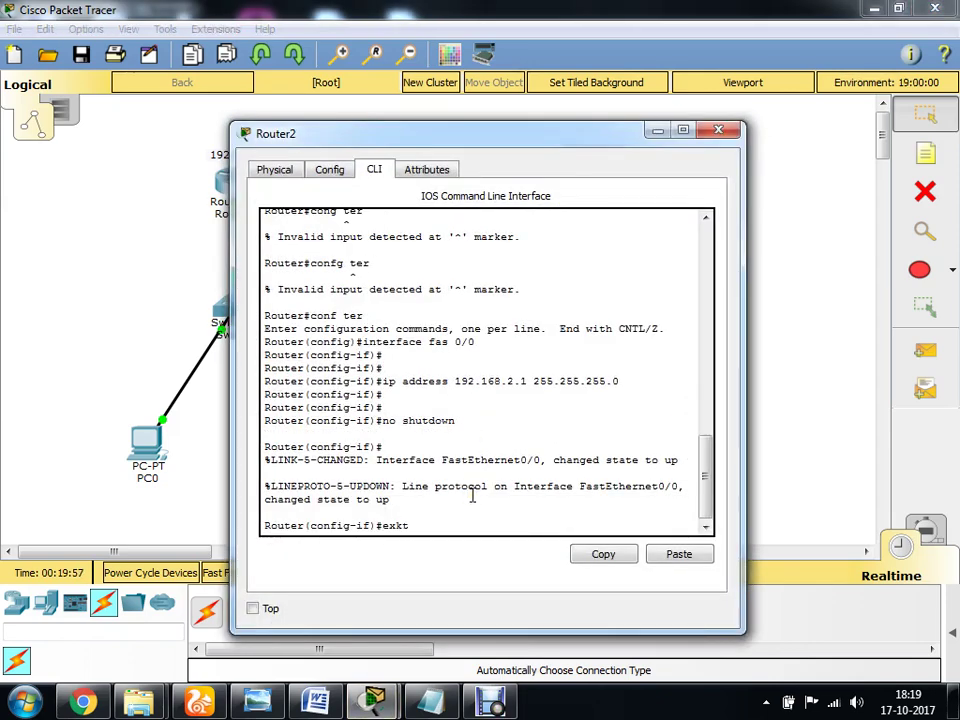
type("it")
key("Return")
key("Return")
key("Return")
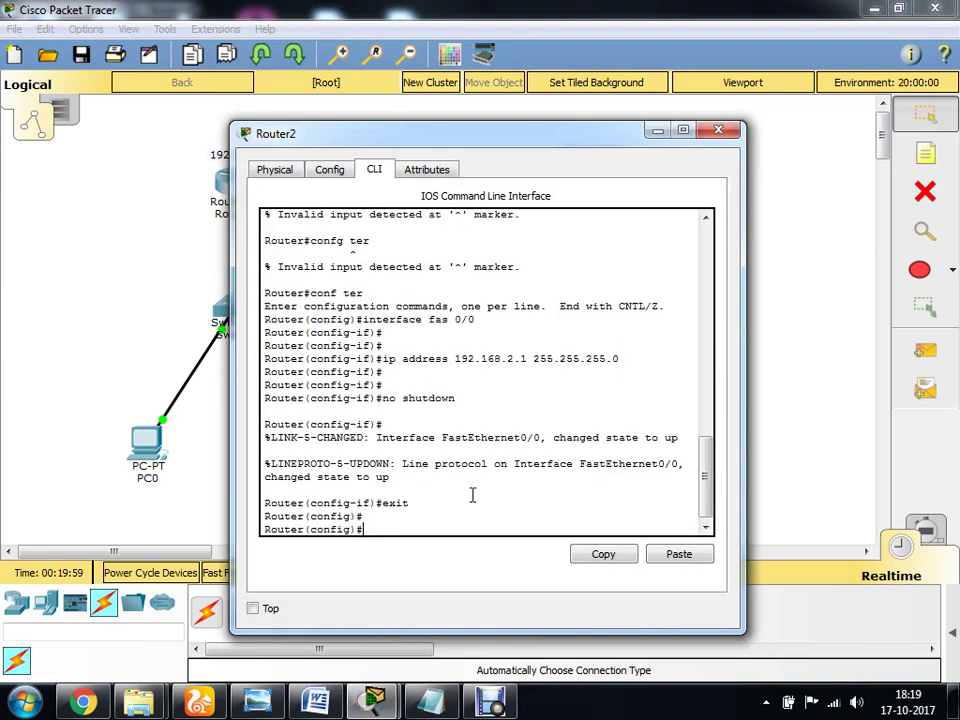
Enter configuration of interface s 2/0 on Router2 and assign it IP address 192.168.1.1 with mask 255.255.255.0
type("interface")
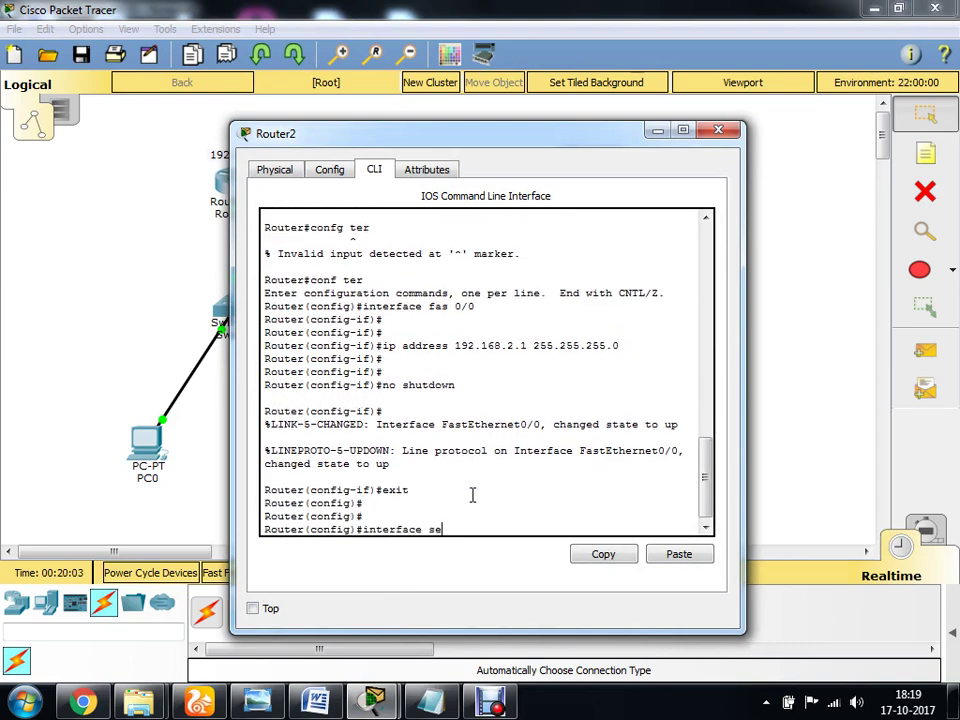
type(" s 2/02.0")
key("Return")
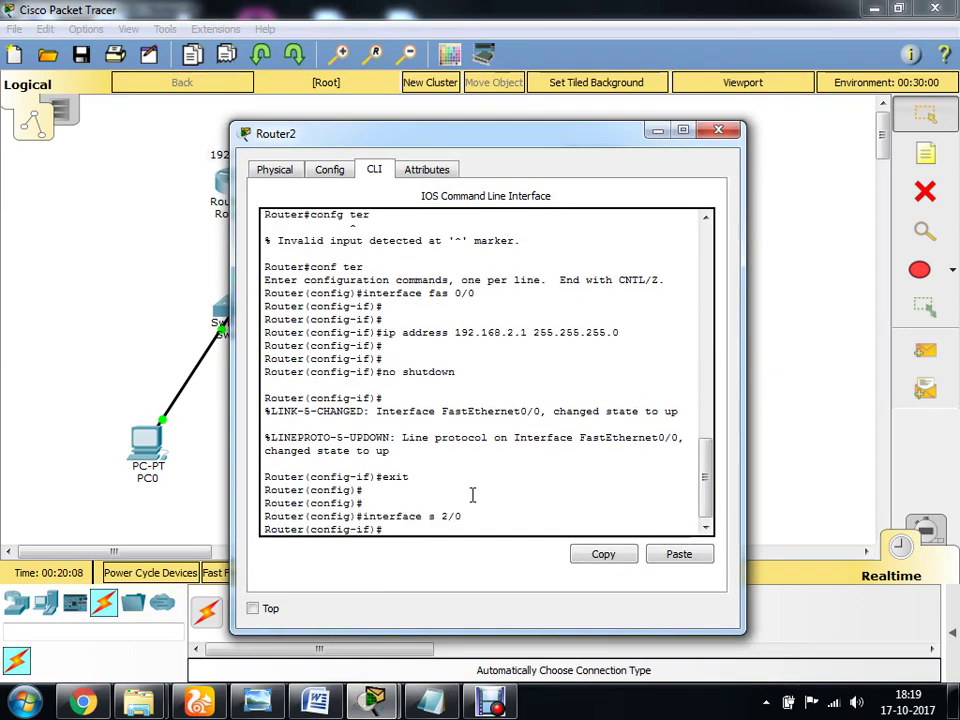
key("Return")
key("Return")
type("ip")
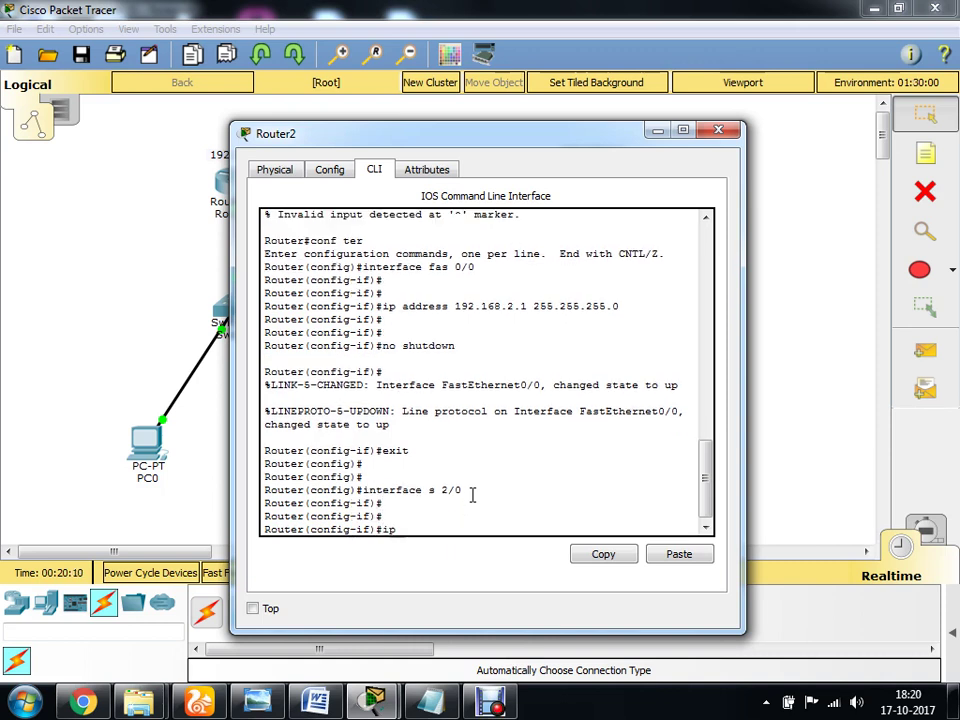
type(" address 192.168")
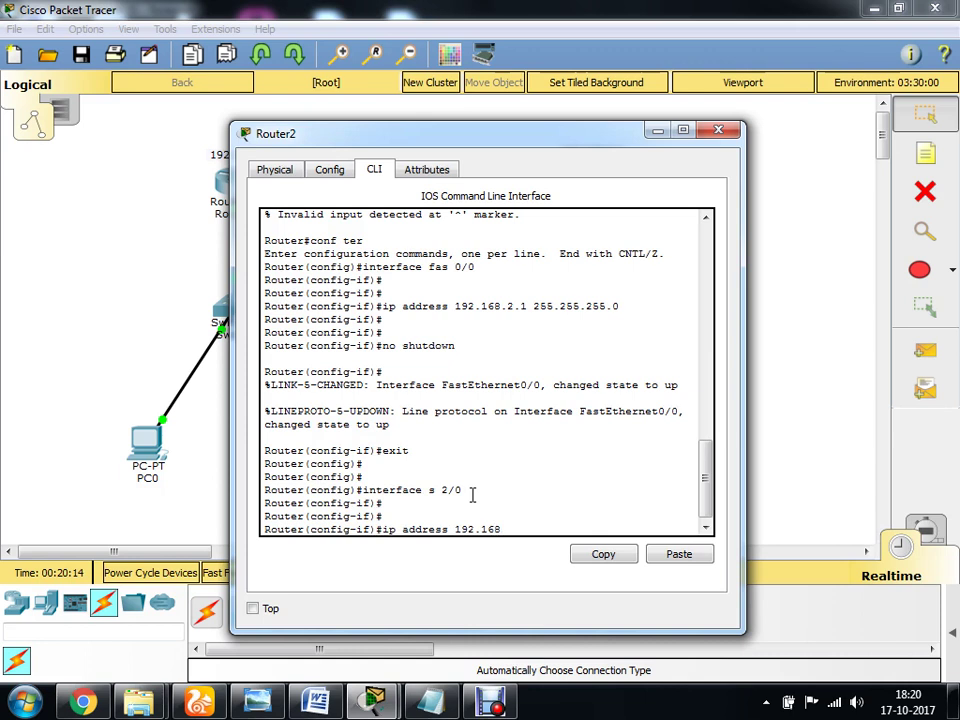
type(".1.1 255.255.255")
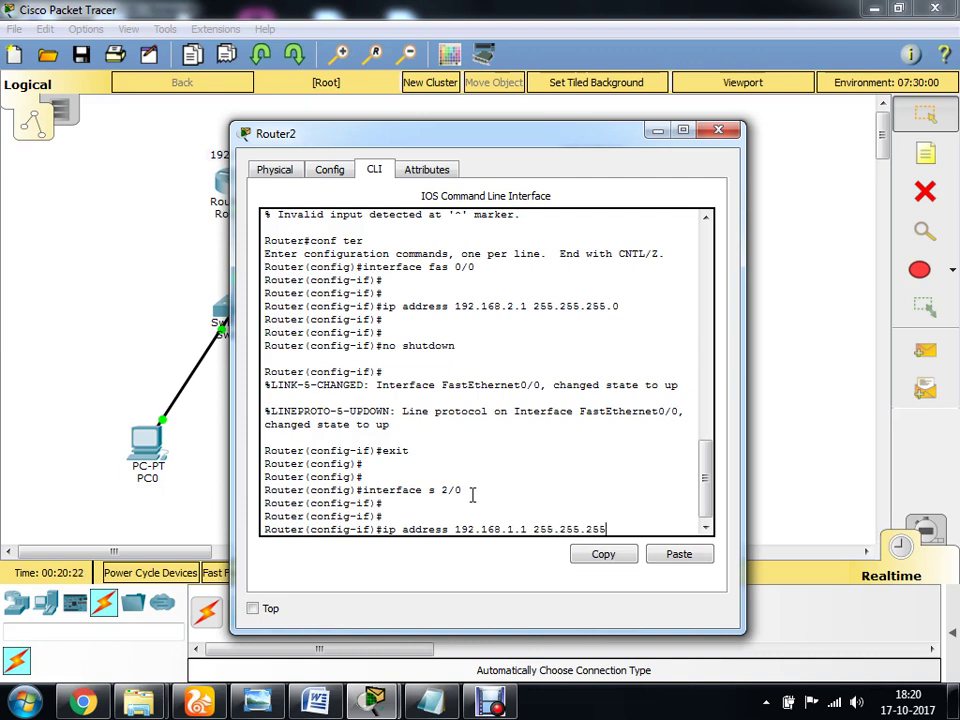
type(".0")
key("Return")
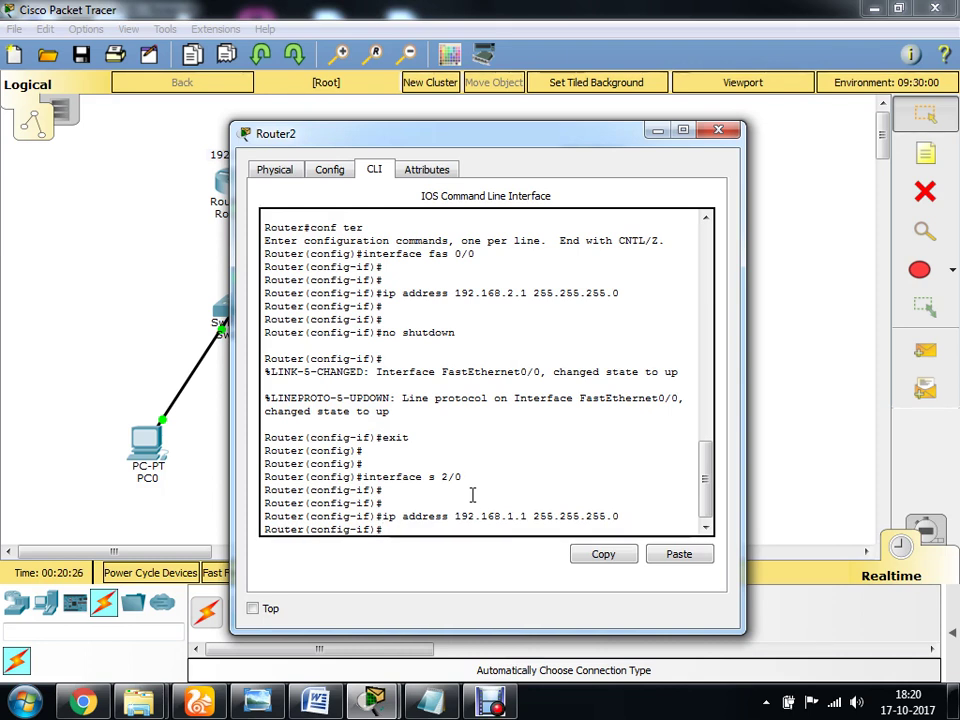
Enable Router2's serial 2/0 interface with no shutdown and close the router's window
type("no shutdown")
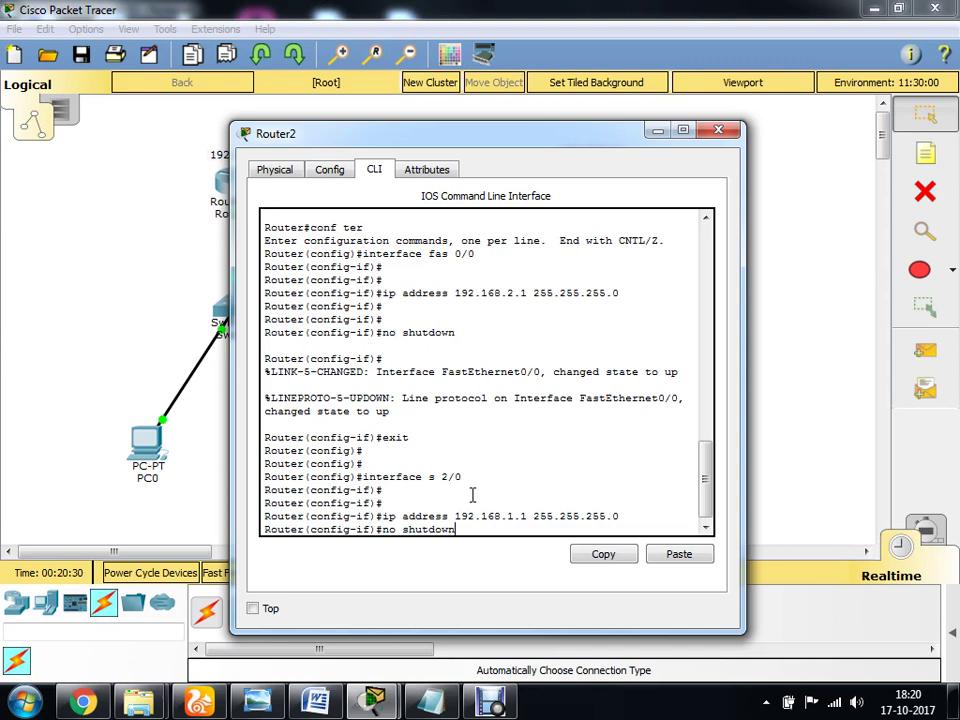
key("Return")
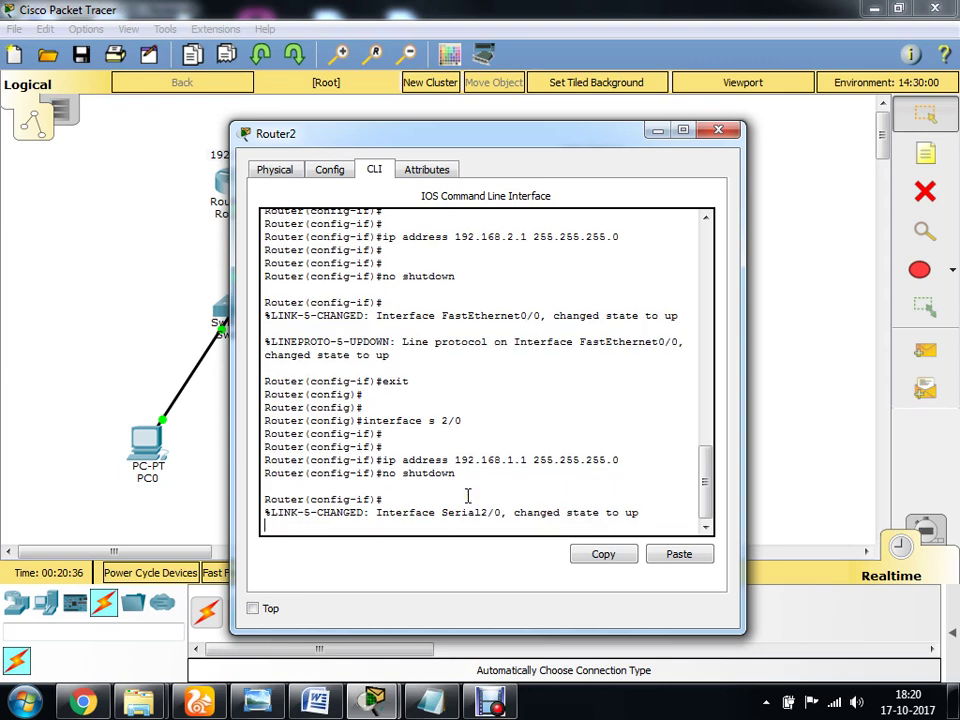
key("Return")
key("Return")
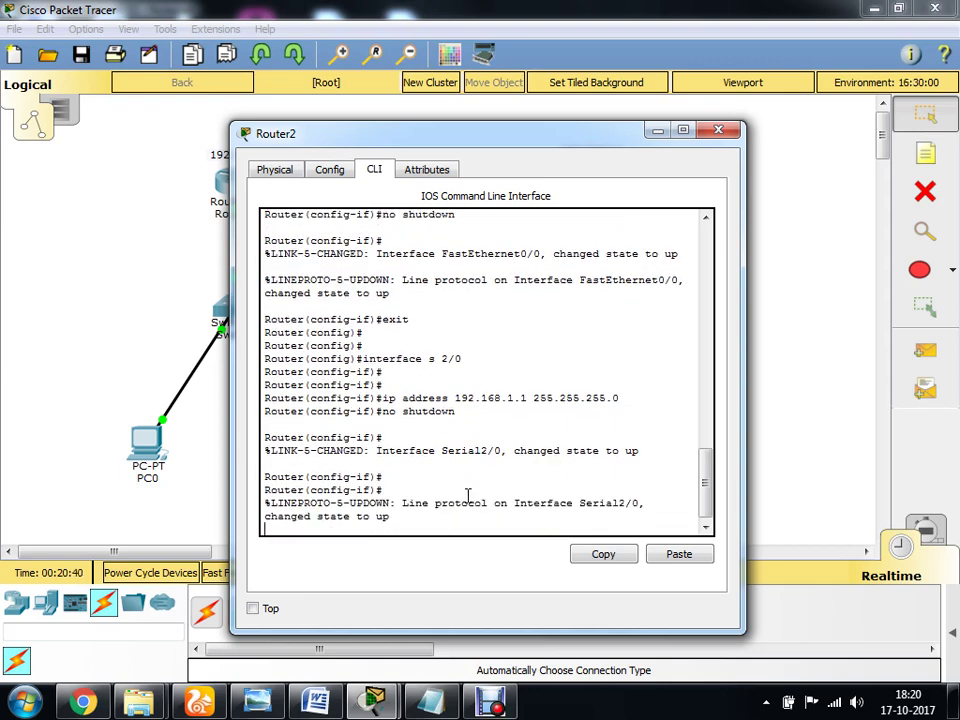
left_click(722, 133)
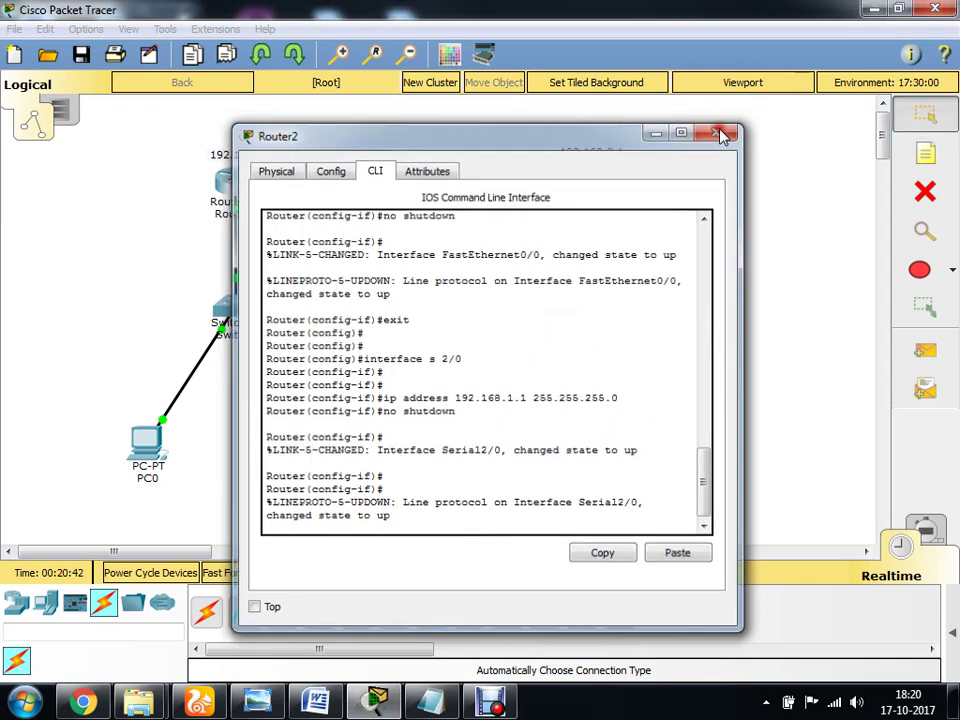
Configure PC0 with static IP address 192.168.1.2, subnet mask 255.255.255.0 and default gateway 192.168.1.1
left_click(148, 450)
left_click(308, 172)
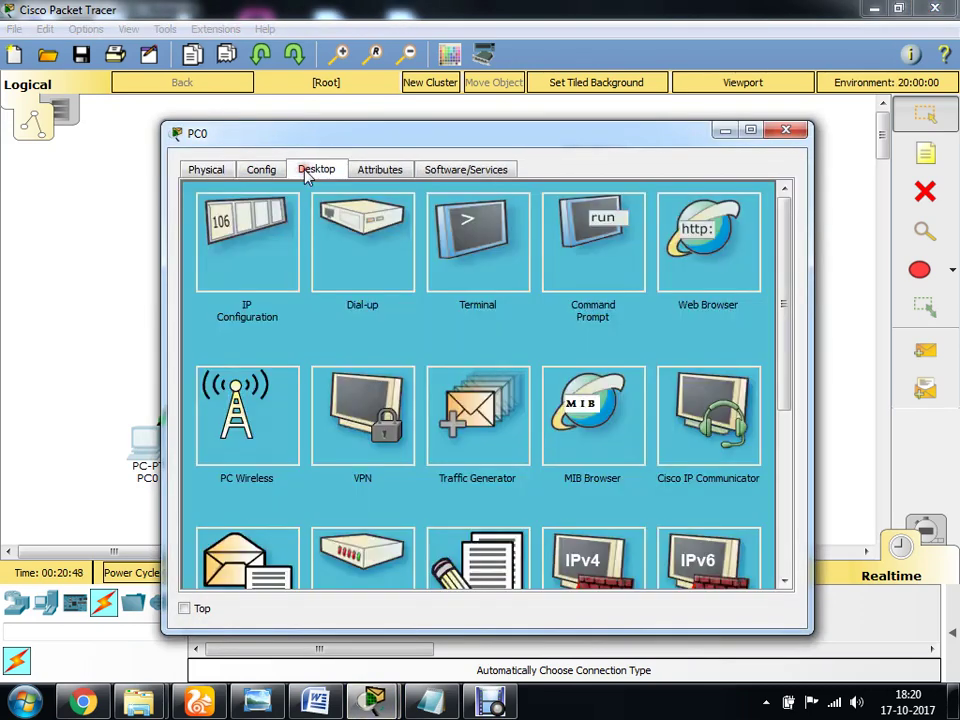
left_click(223, 274)
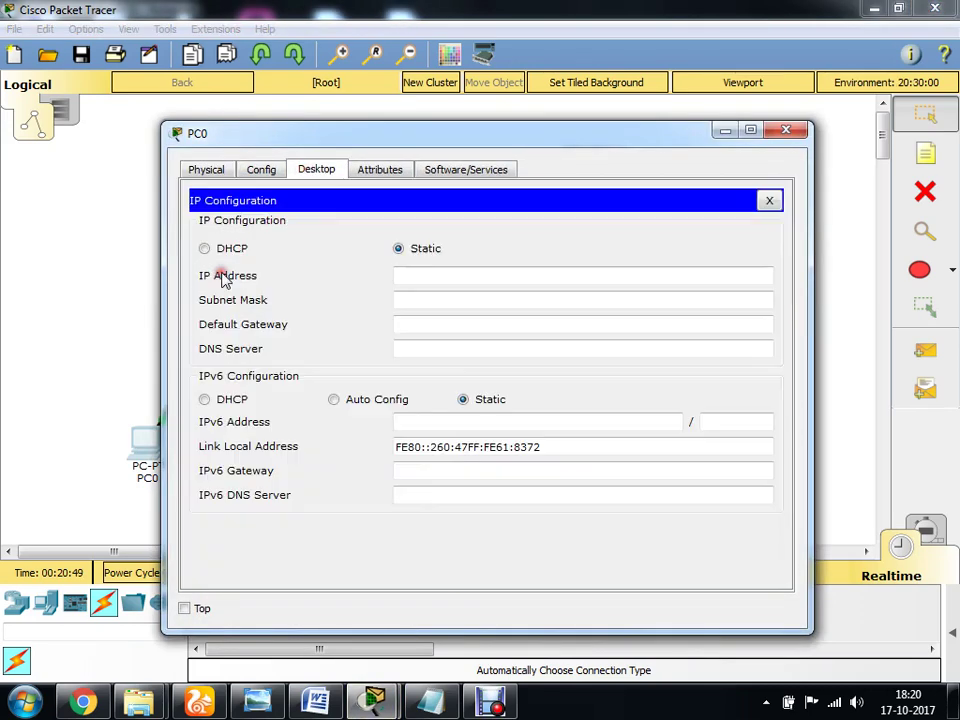
left_click(431, 276)
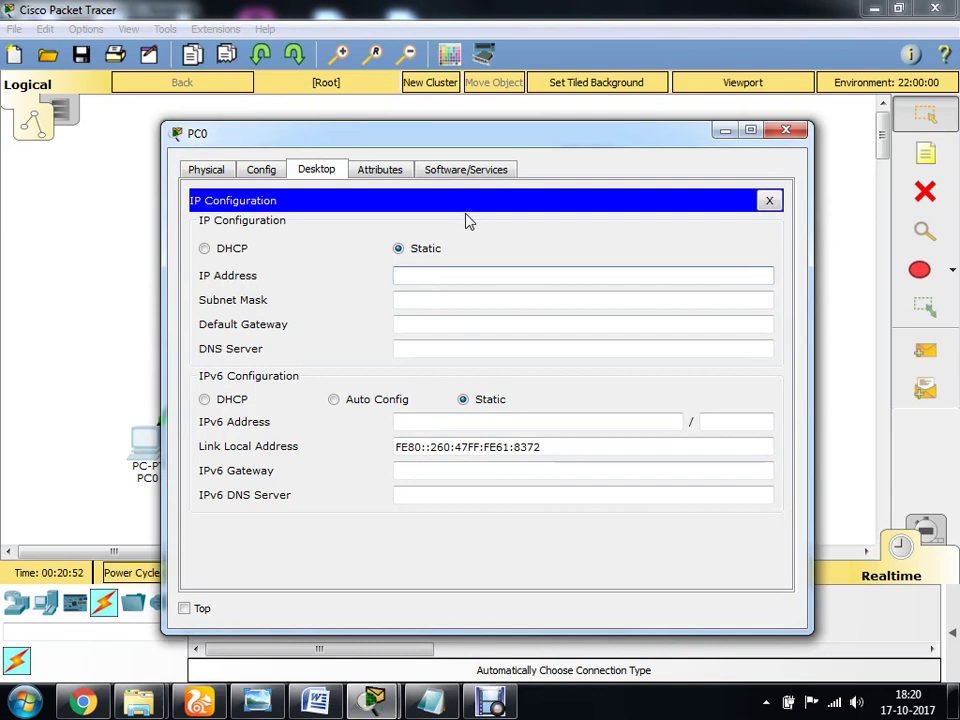
type("192.168.1.2")
left_click(454, 301)
left_click(453, 322)
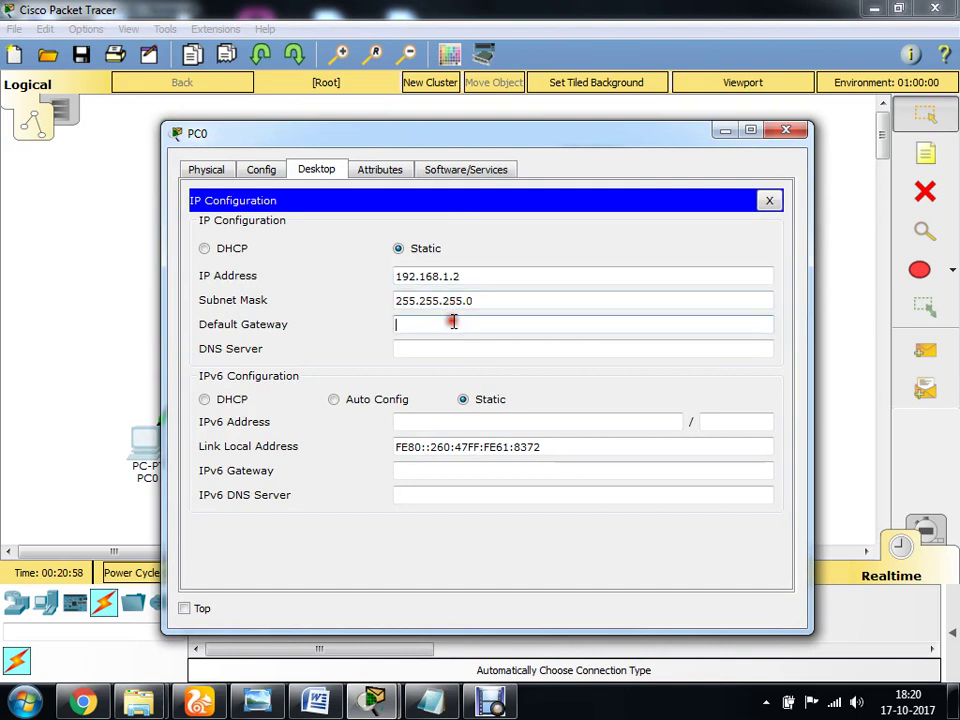
type("192.168.1.1")
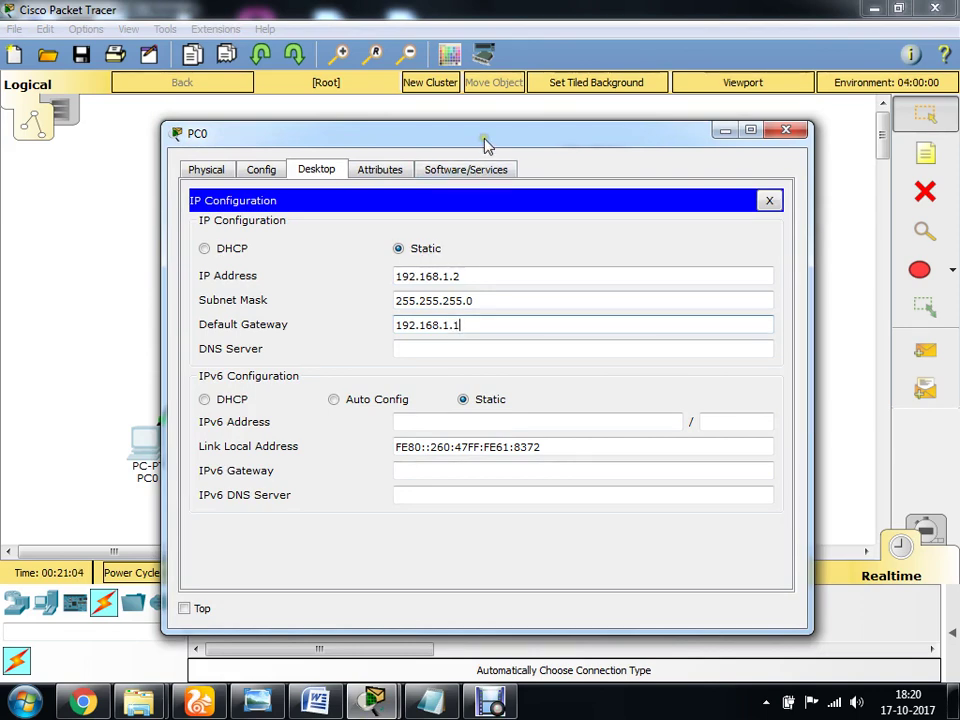
left_click_drag(484, 135, 657, 168)
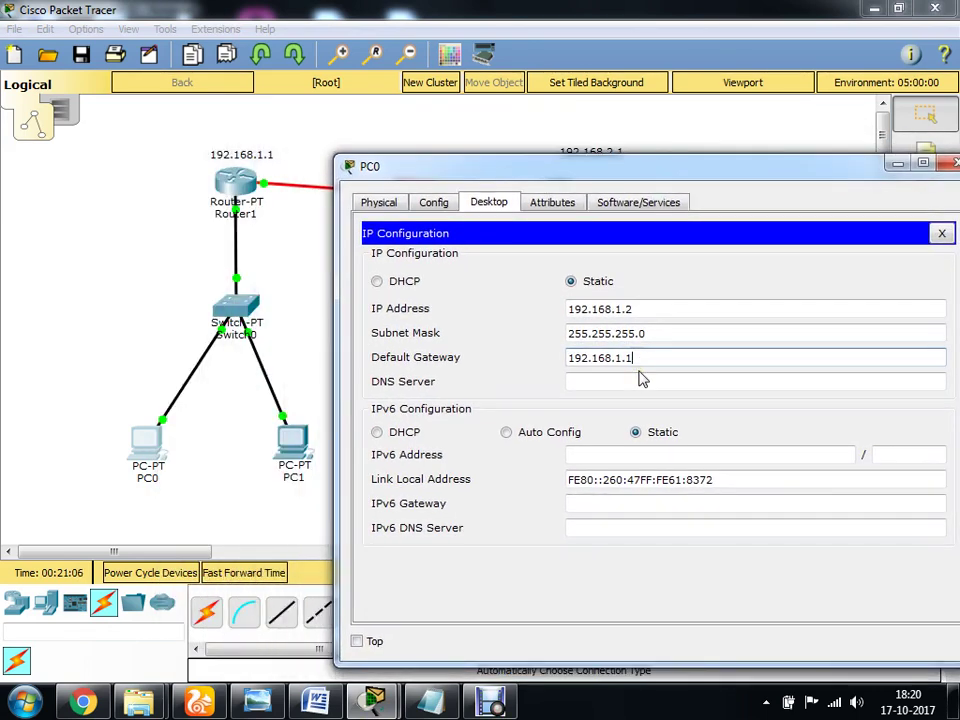
Finish PC0's default gateway as 192.168.1.1 and close its IP configuration and device window
type("1")
key("BackSpace")
type("0")
key("BackSpace")
type("1")
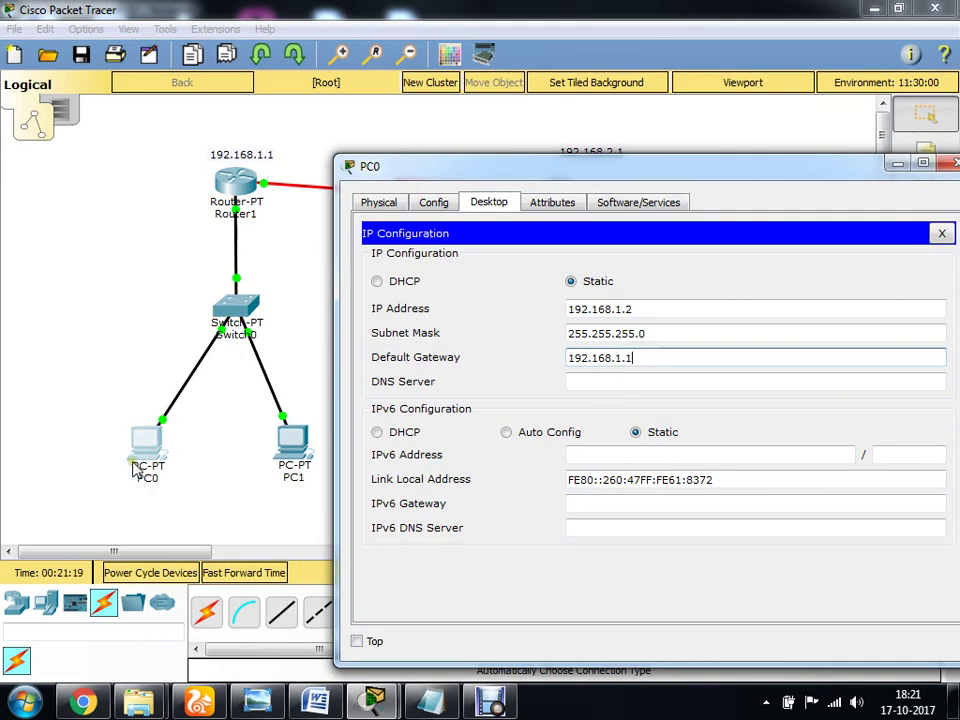
left_click_drag(671, 312, 546, 311)
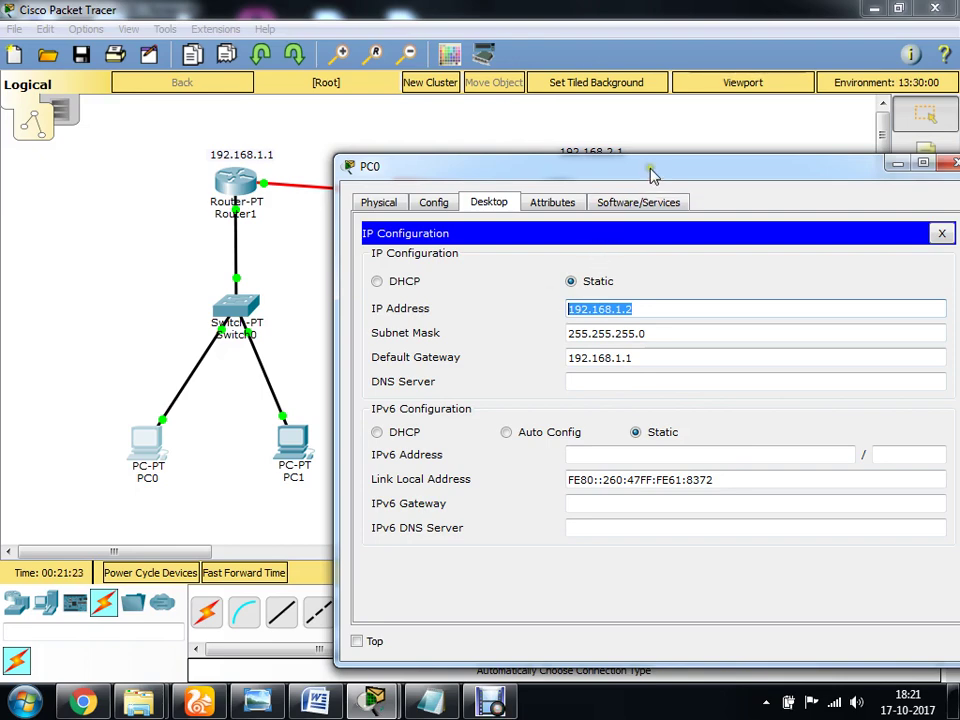
left_click_drag(651, 170, 527, 168)
left_click(818, 234)
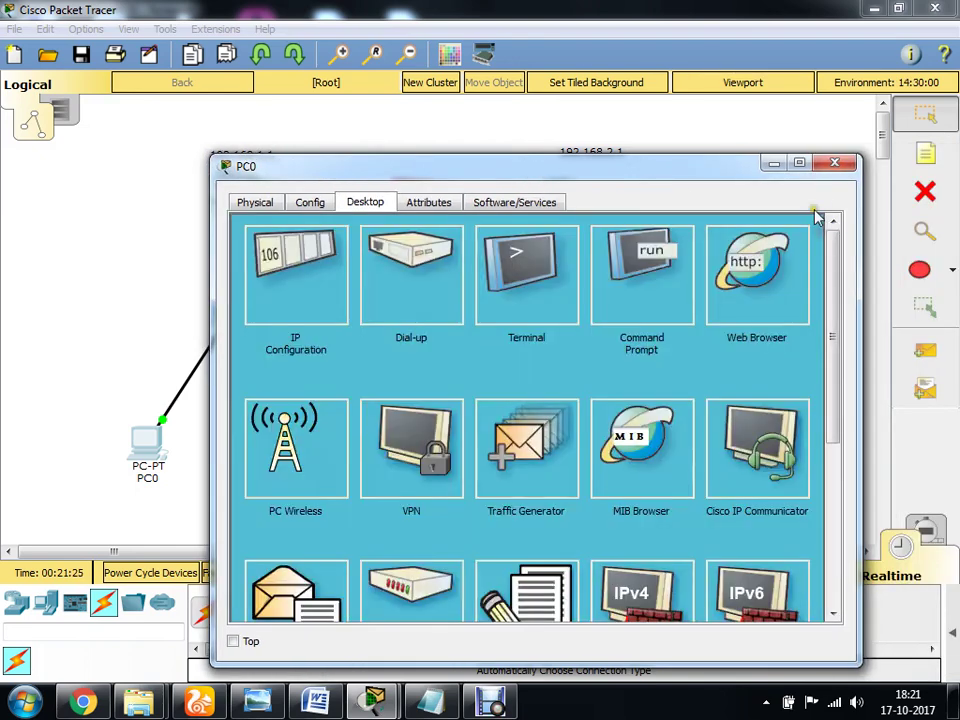
left_click(836, 166)
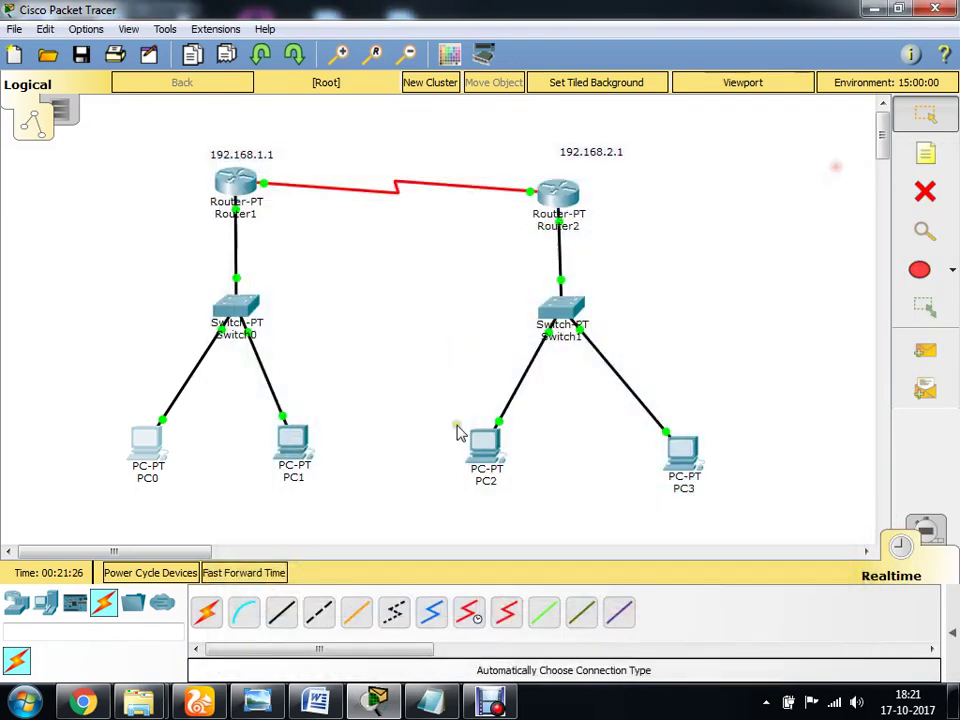
Open PC1's IP configuration and assign static IP address 192.168.1.3 with subnet mask 255.255.255.0
left_click(290, 478)
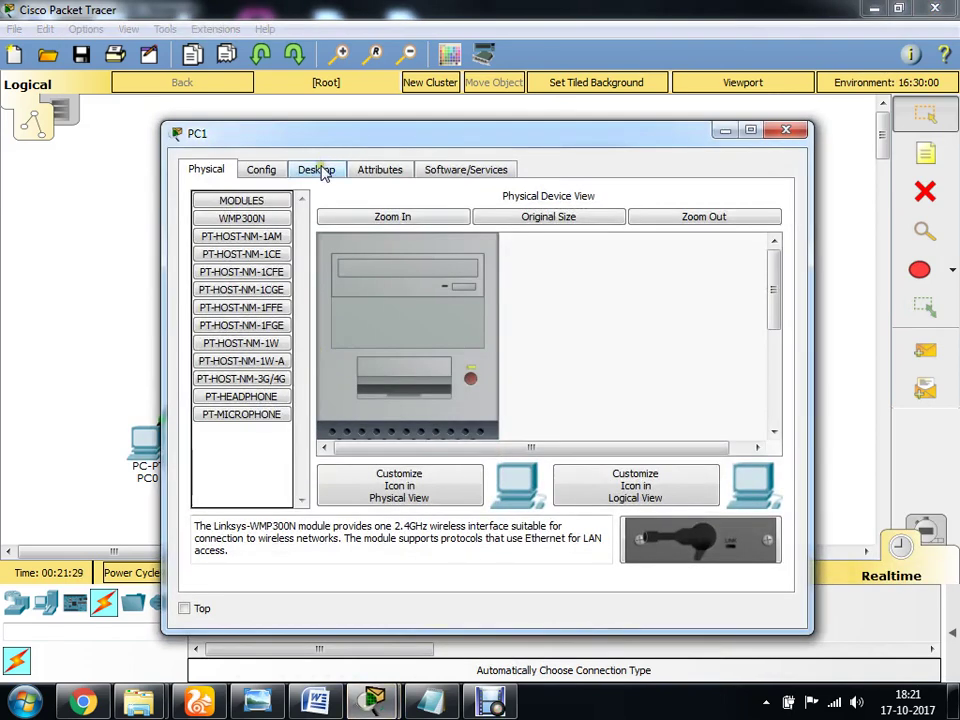
left_click(316, 169)
left_click(264, 250)
left_click(454, 274)
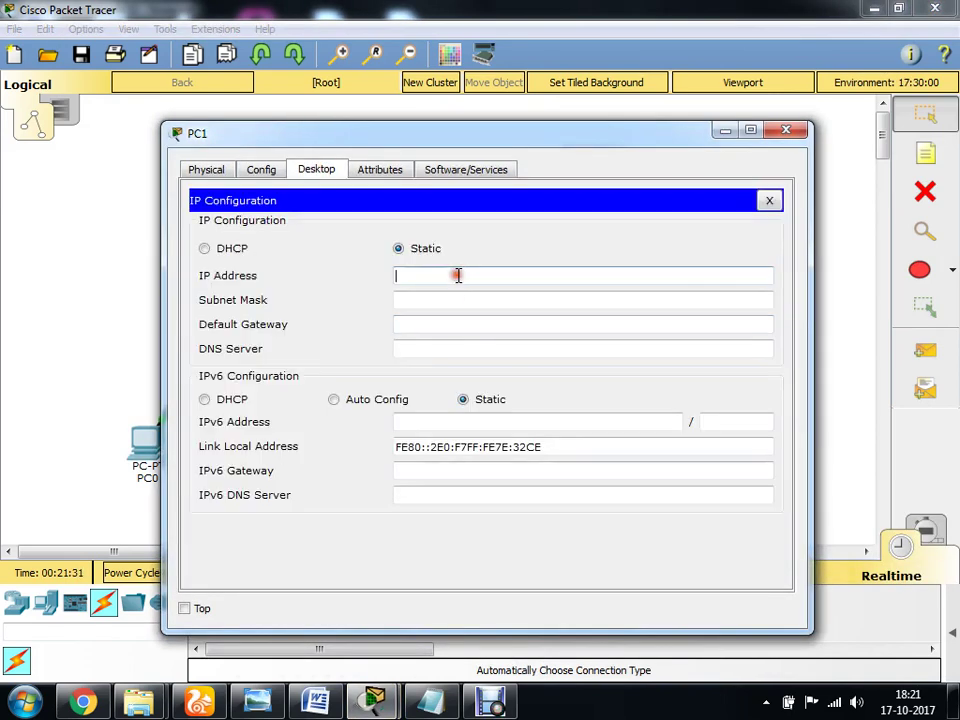
type("192.168.1.2")
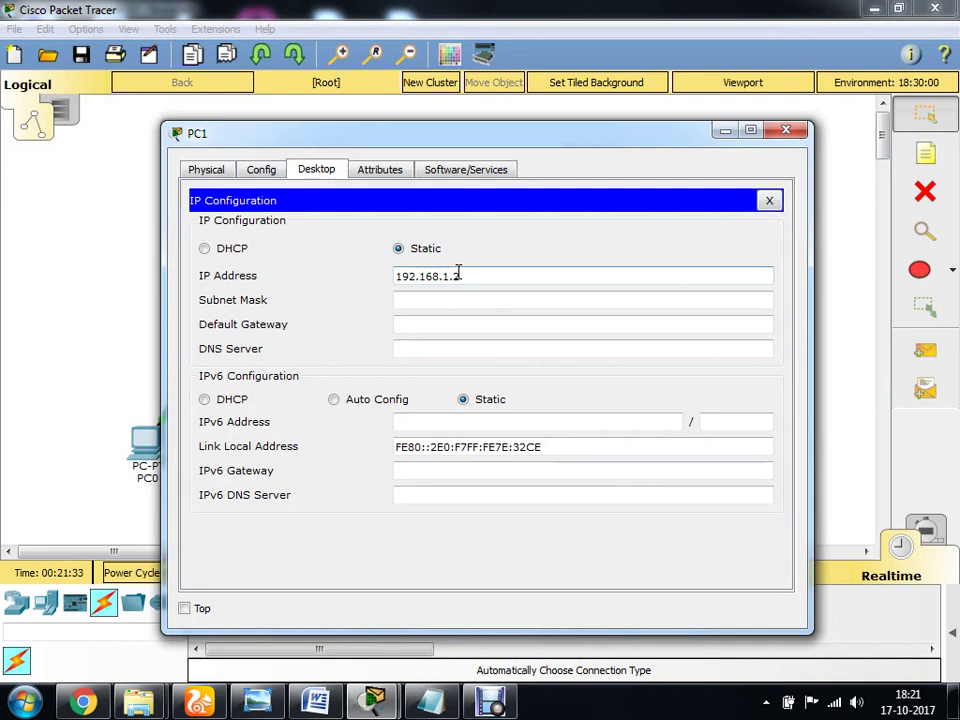
left_click(416, 305)
Set PC1's default gateway to 192.168.1.1 and close its configuration window
left_click(418, 324)
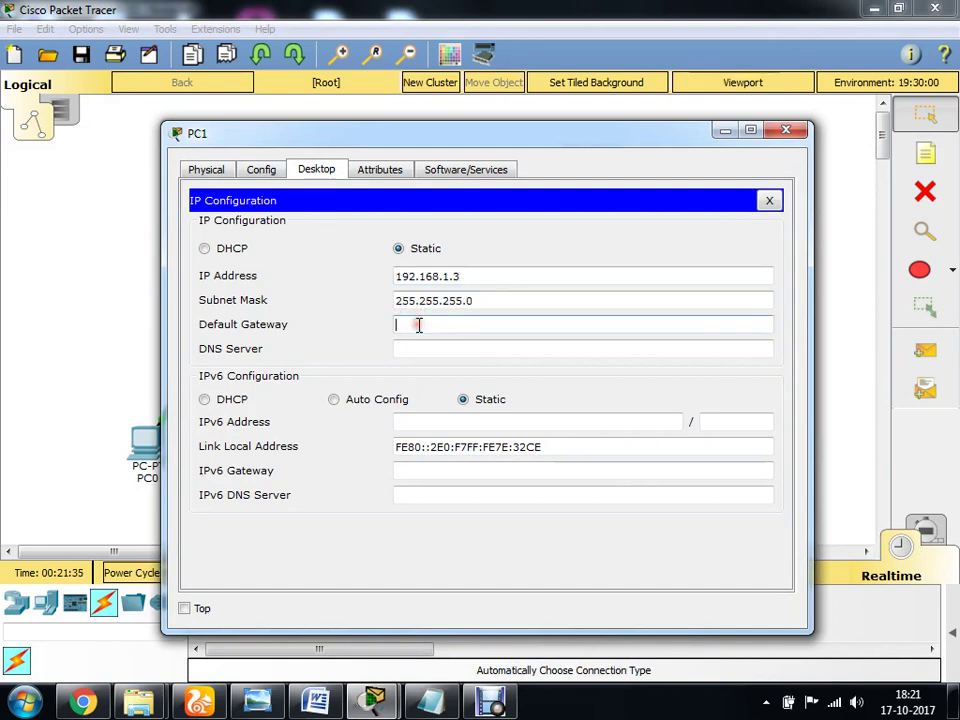
type("192.168.1.2")
key("BackSpace")
type("1")
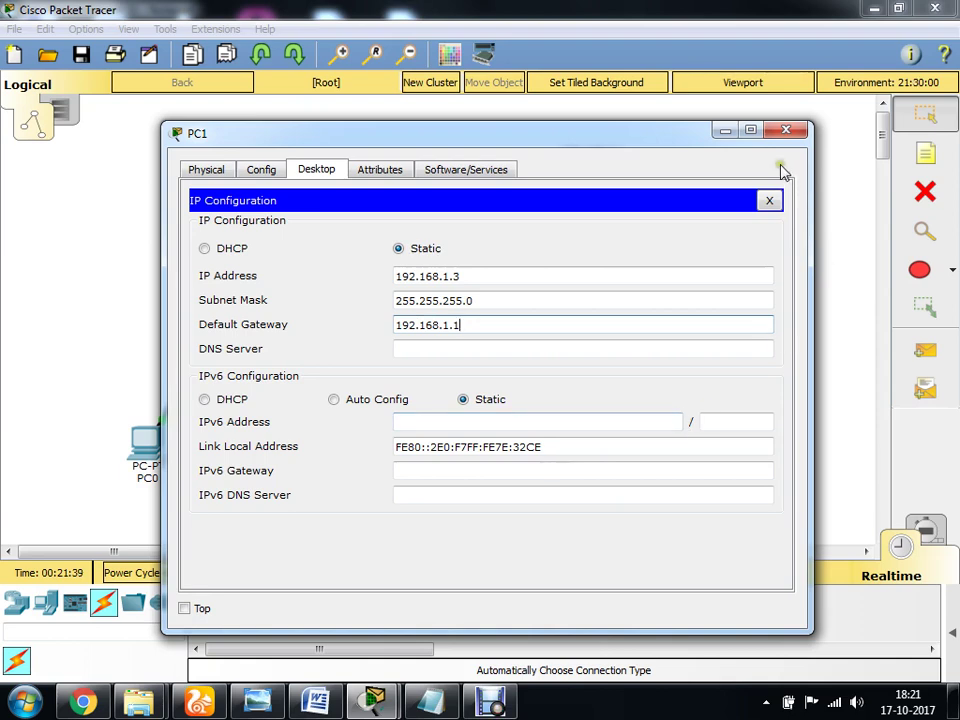
left_click(770, 200)
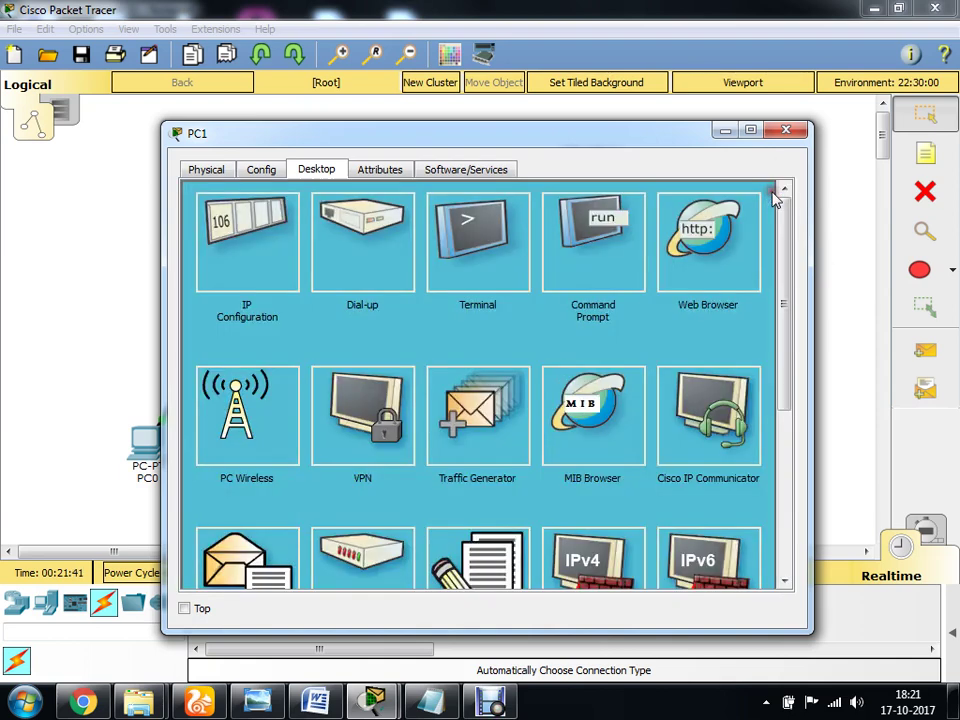
left_click(782, 134)
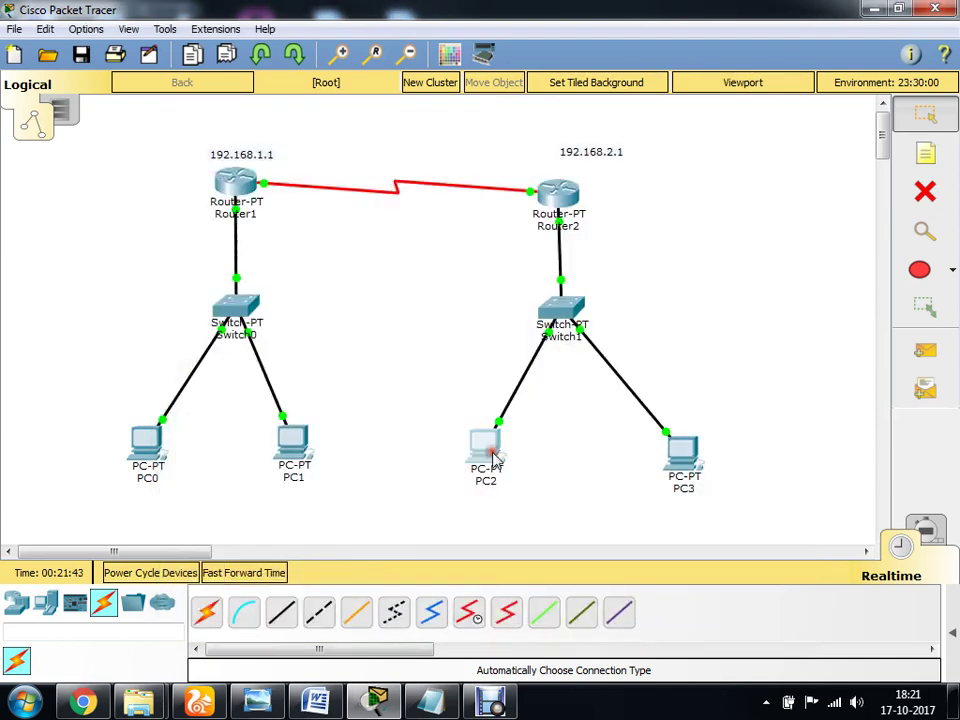
Open PC2's IP configuration and set its static IP address to 192.168.2.2
left_click(490, 452)
left_click(303, 171)
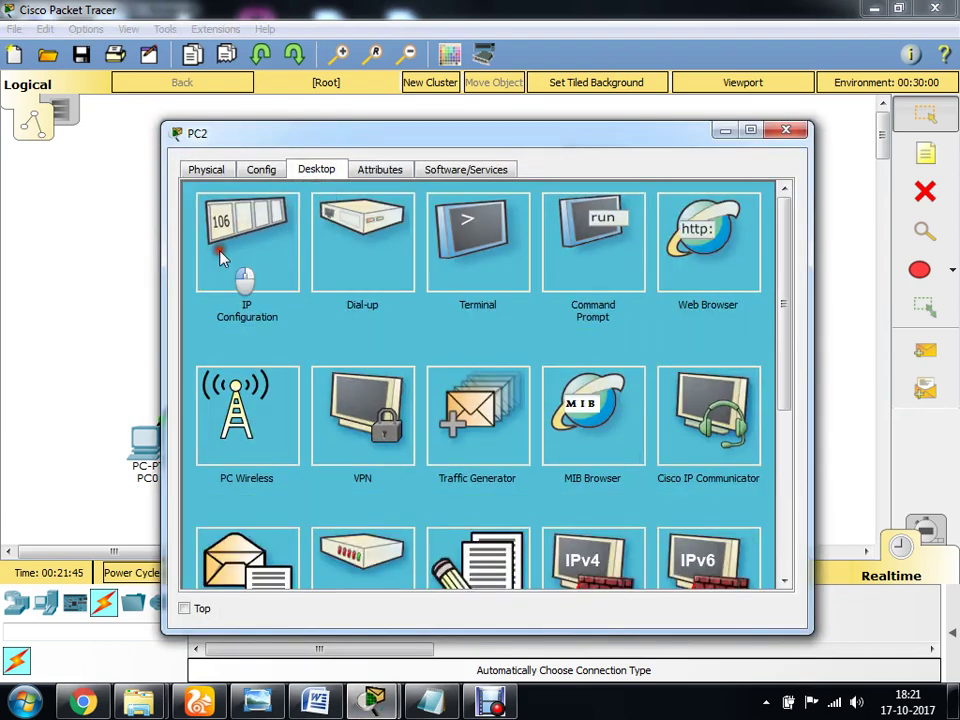
left_click(236, 274)
left_click(493, 272)
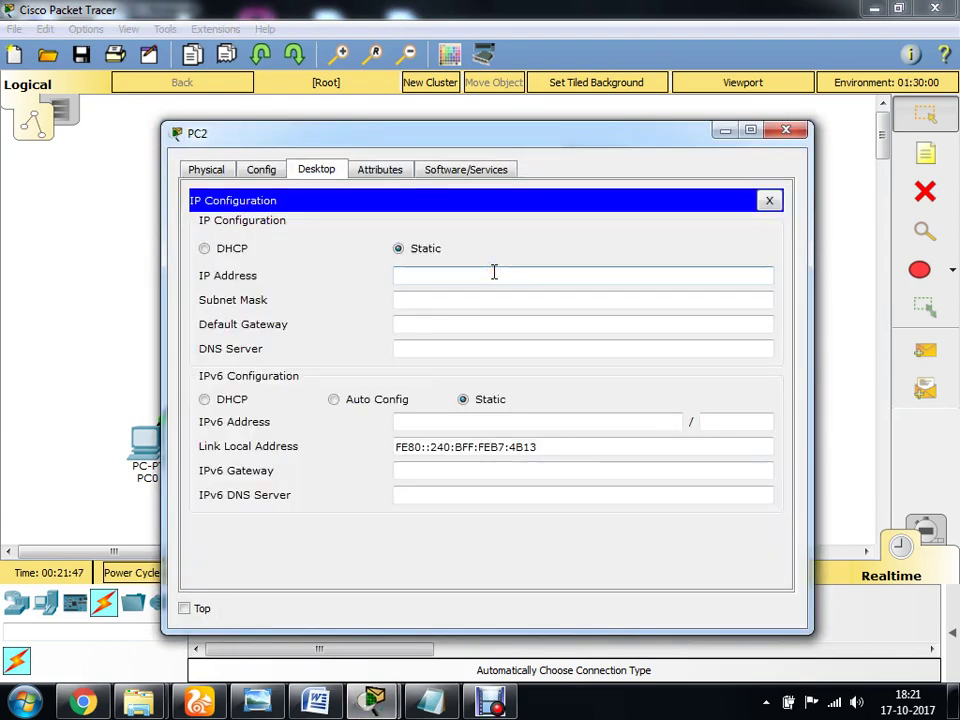
type("192.168.1.2")
key("BackSpace")
key("BackSpace")
key("BackSpace")
type("2.2")
left_click_drag(495, 271, 382, 281)
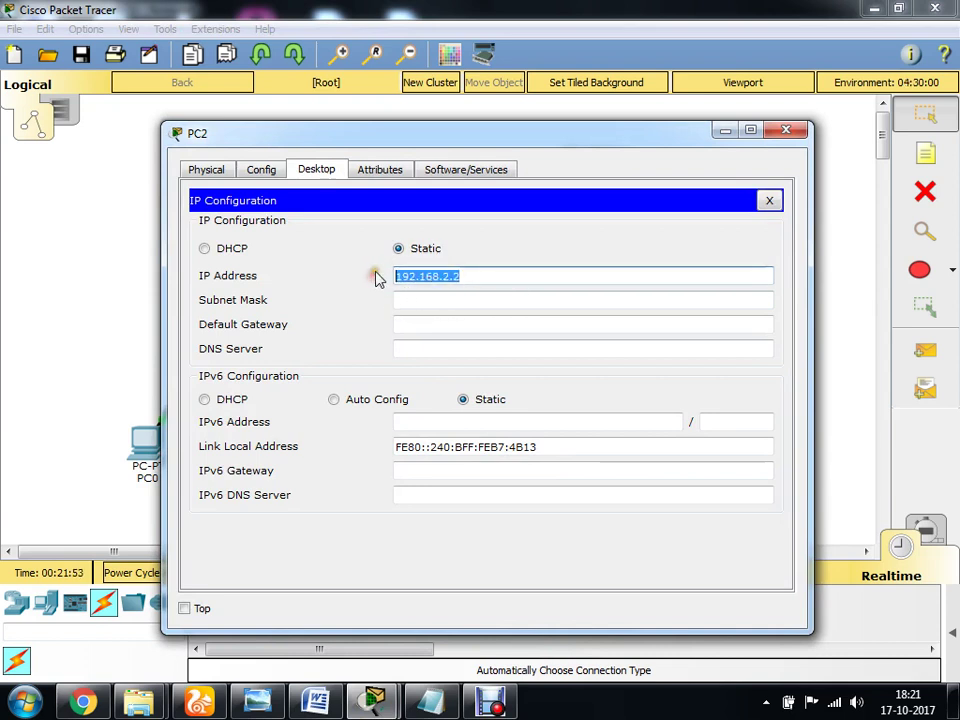
Give PC2 subnet mask 255.255.255.0 and default gateway 192.168.2.1, and close its configuration window
left_click(466, 324)
type("192.168.2.1")
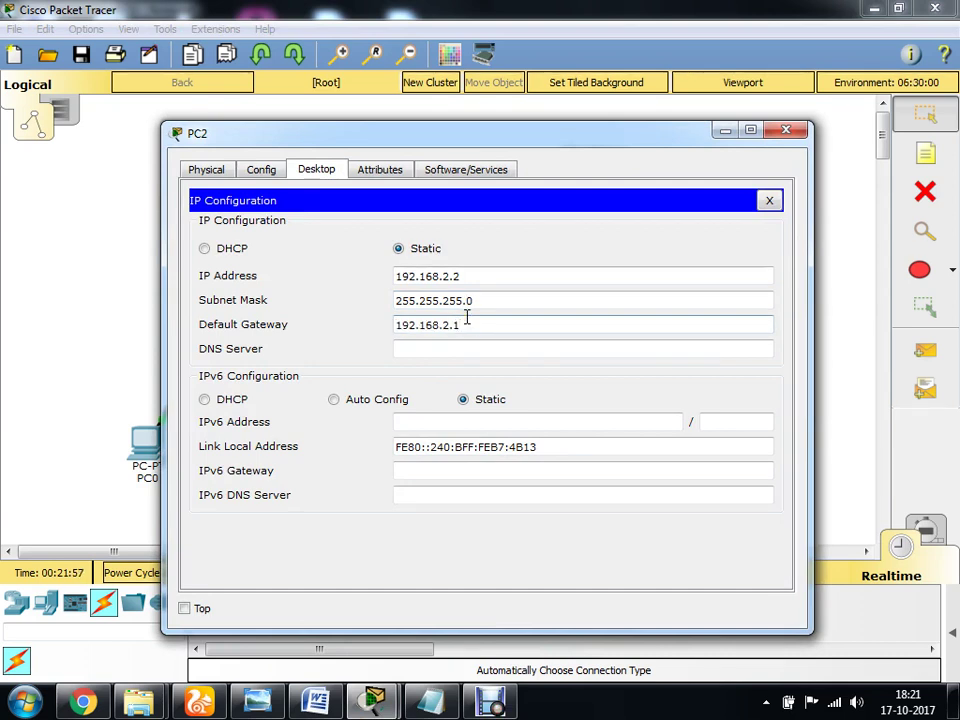
left_click(772, 199)
left_click(786, 130)
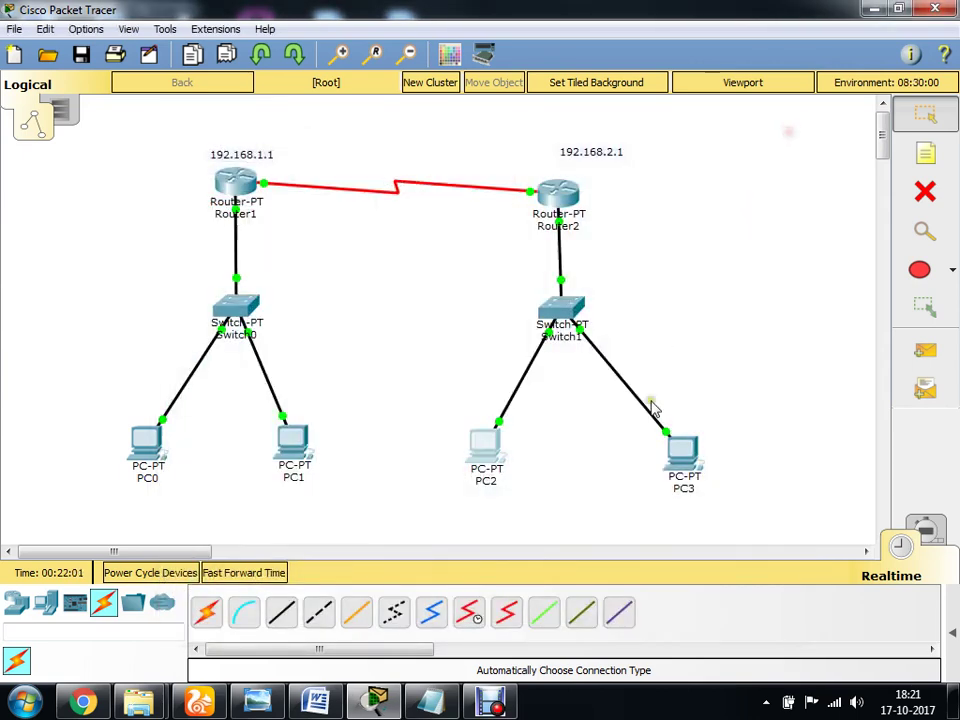
Open PC3's IP configuration and assign static IP address 192.168.2.3 with subnet mask 255.255.255.0
left_click(676, 458)
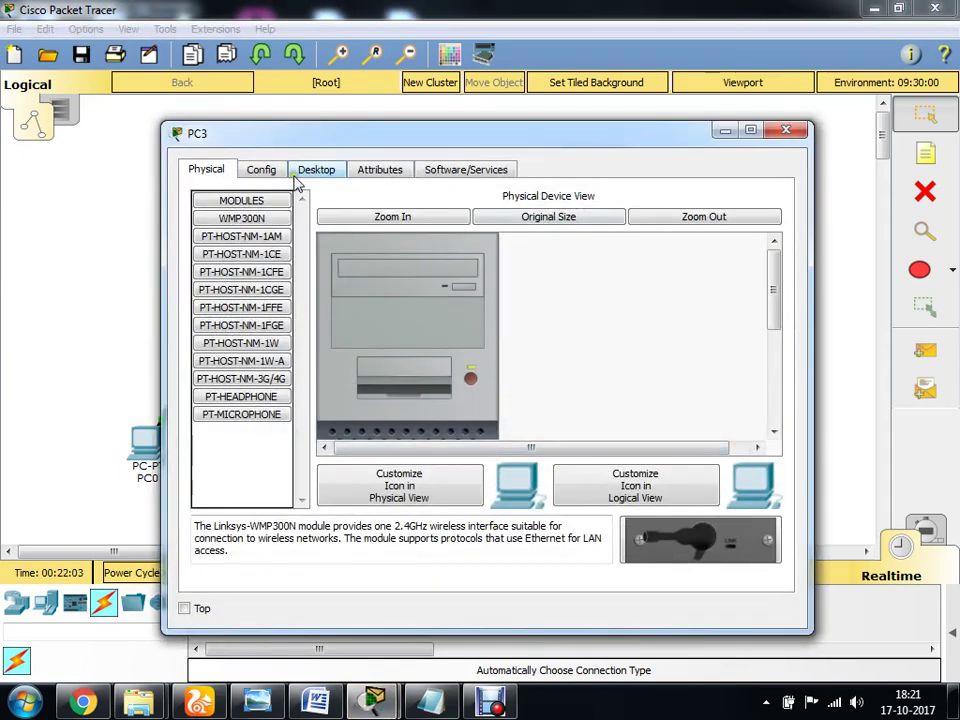
left_click(272, 170)
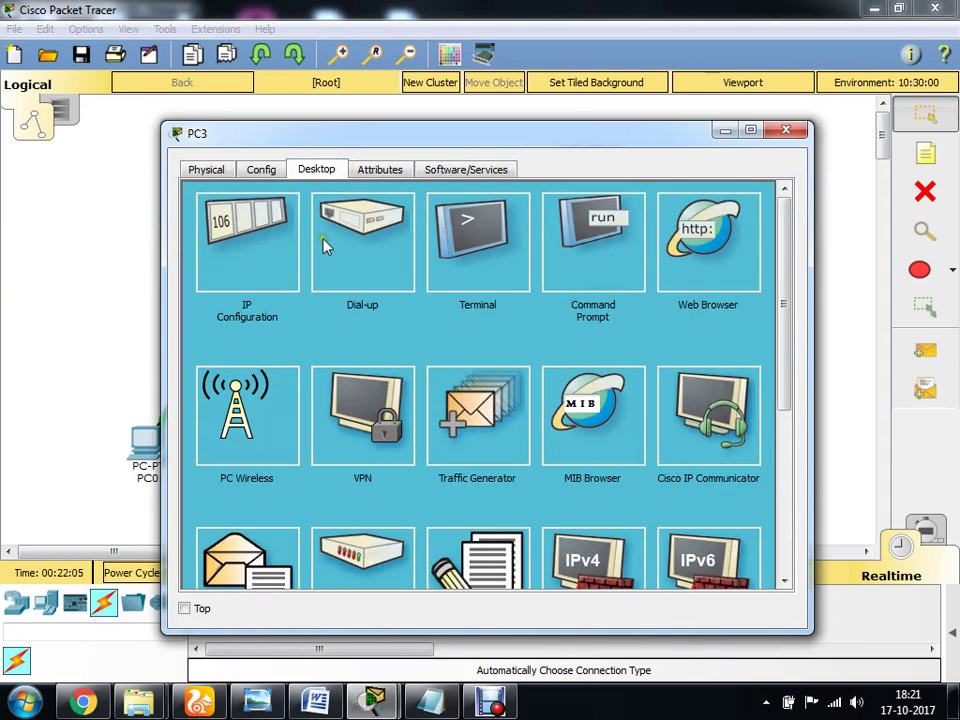
left_click(272, 243)
left_click(410, 272)
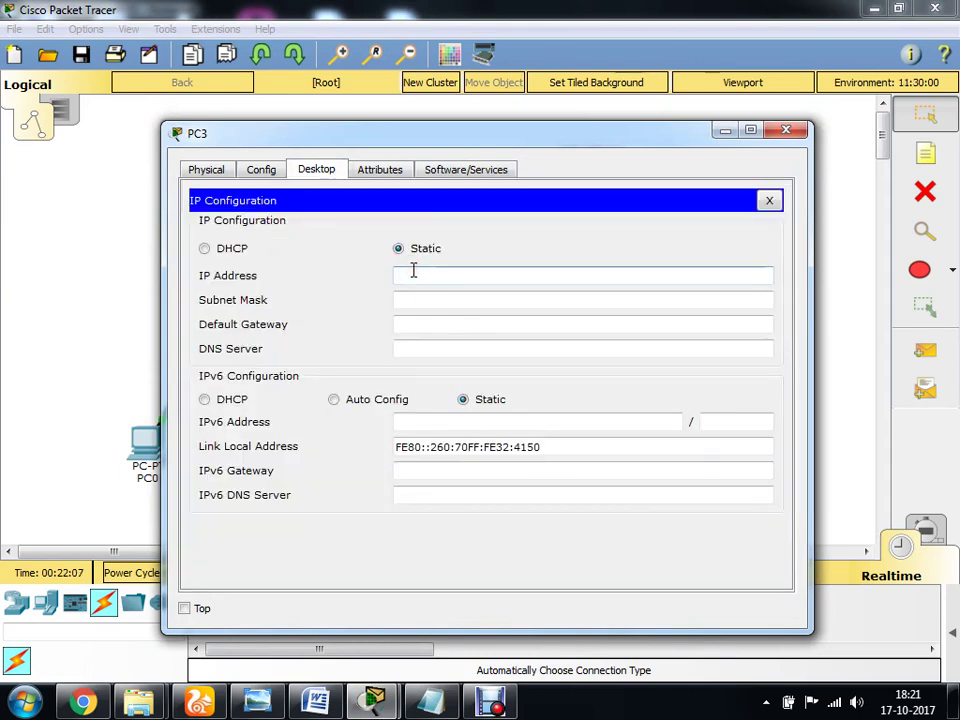
type("192.168.2.2")
key("Tab")
Set PC3's default gateway to 192.168.2.2 and close its configuration window
left_click(444, 324)
type("192.168.2.2")
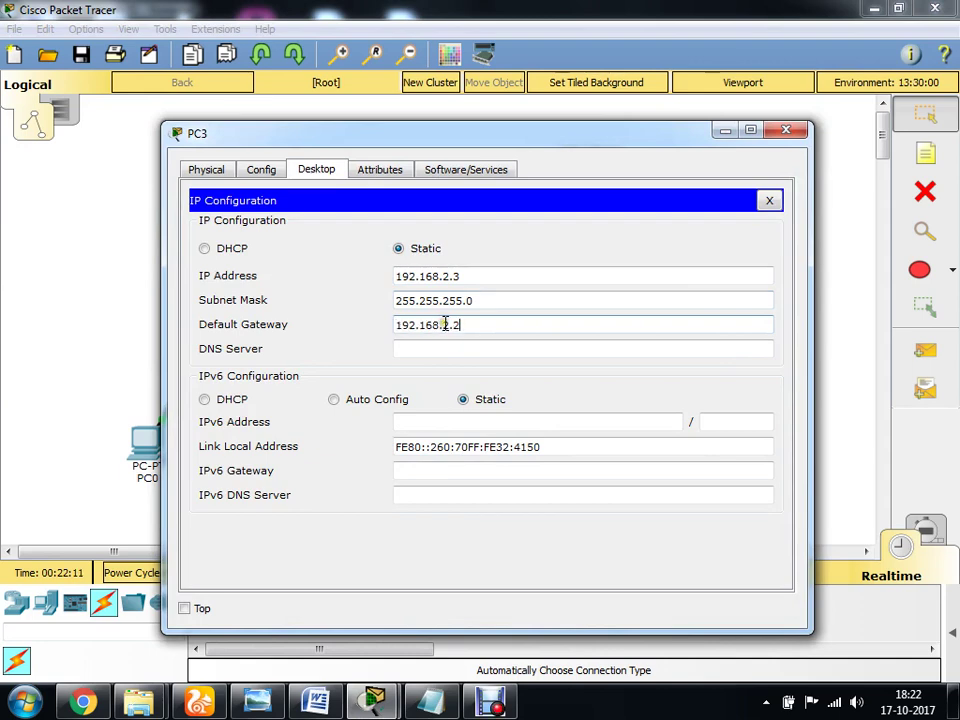
left_click(769, 201)
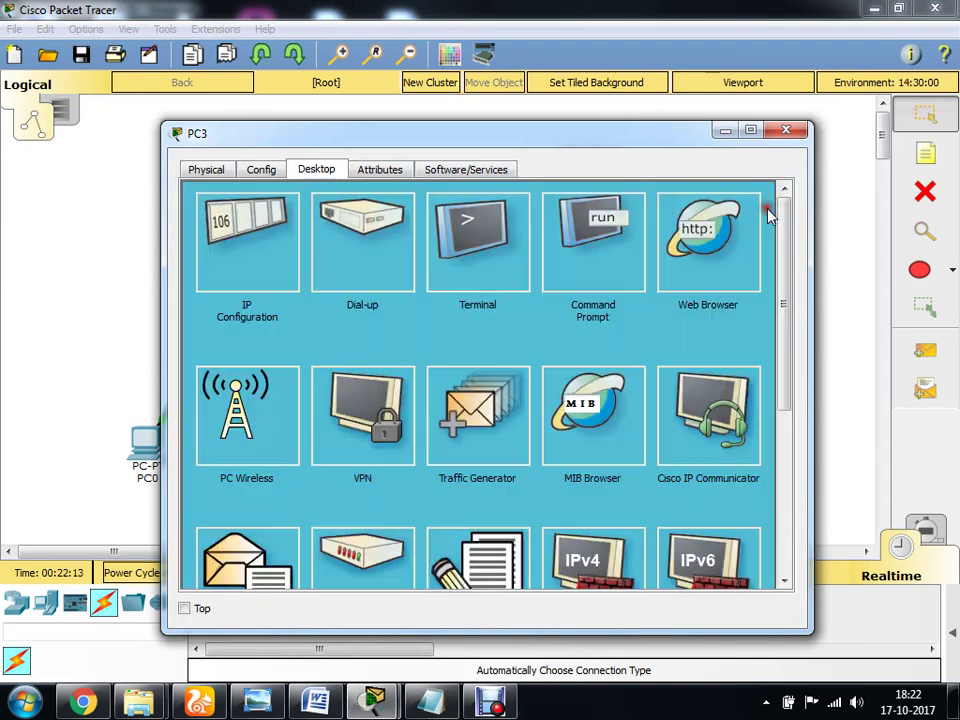
left_click(787, 131)
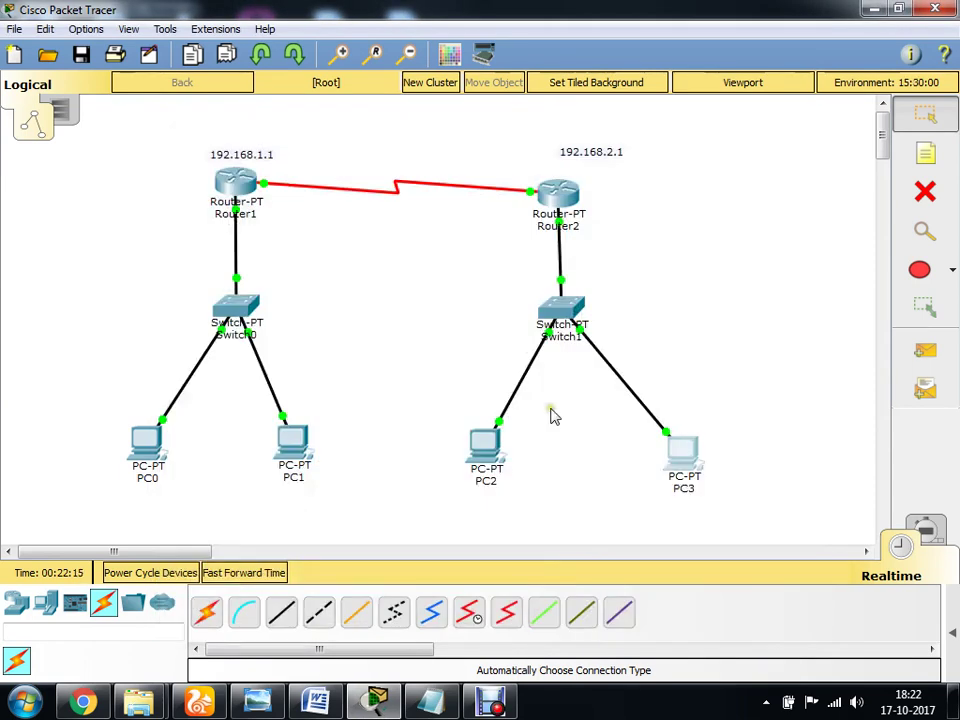
Ping 192.168.2.3 from PC0's command prompt to test the connection to PC3, and close PC0's window
left_click(150, 456)
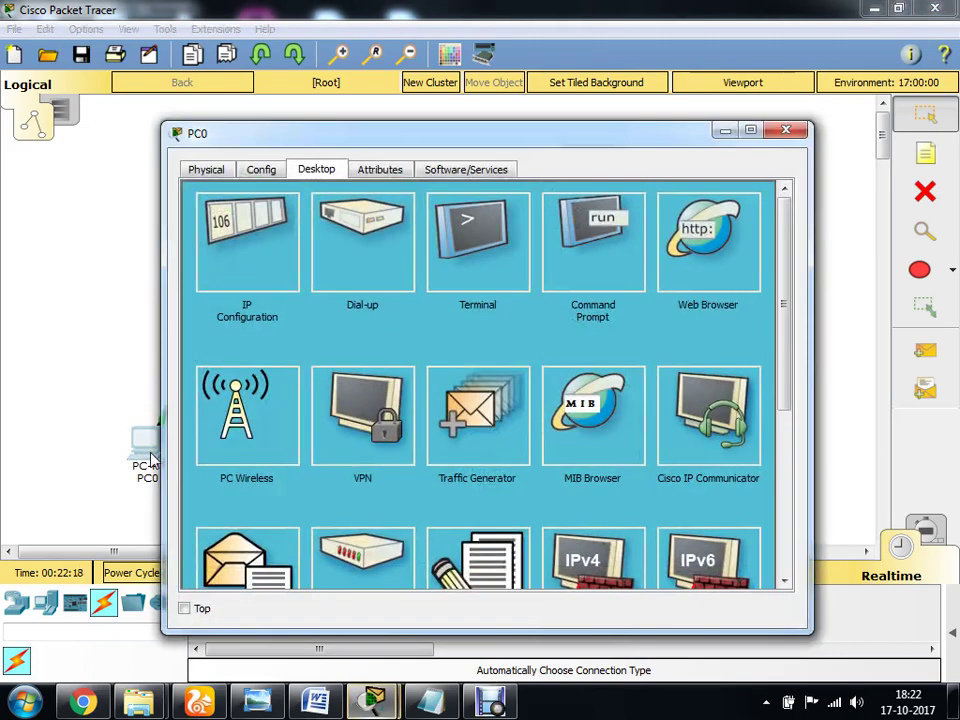
left_click(493, 250)
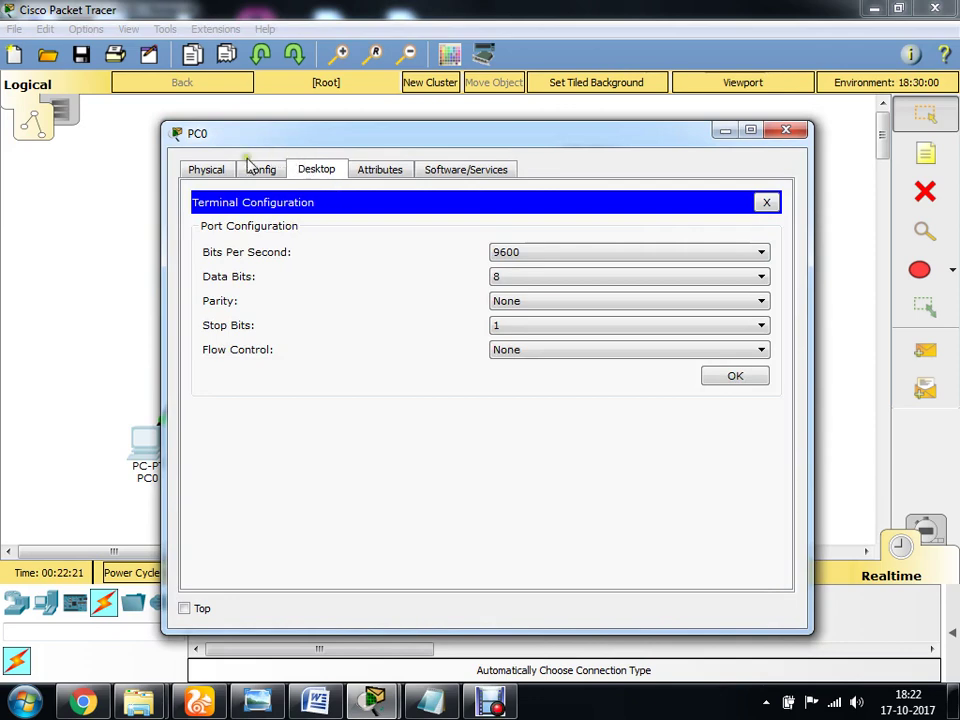
left_click(766, 202)
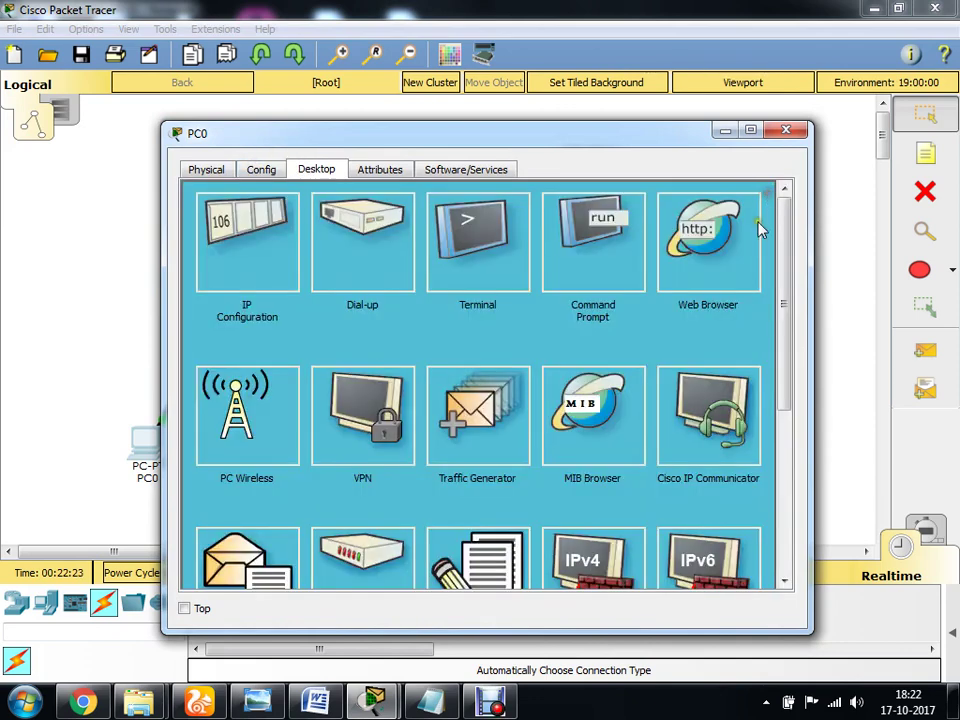
left_click(585, 263)
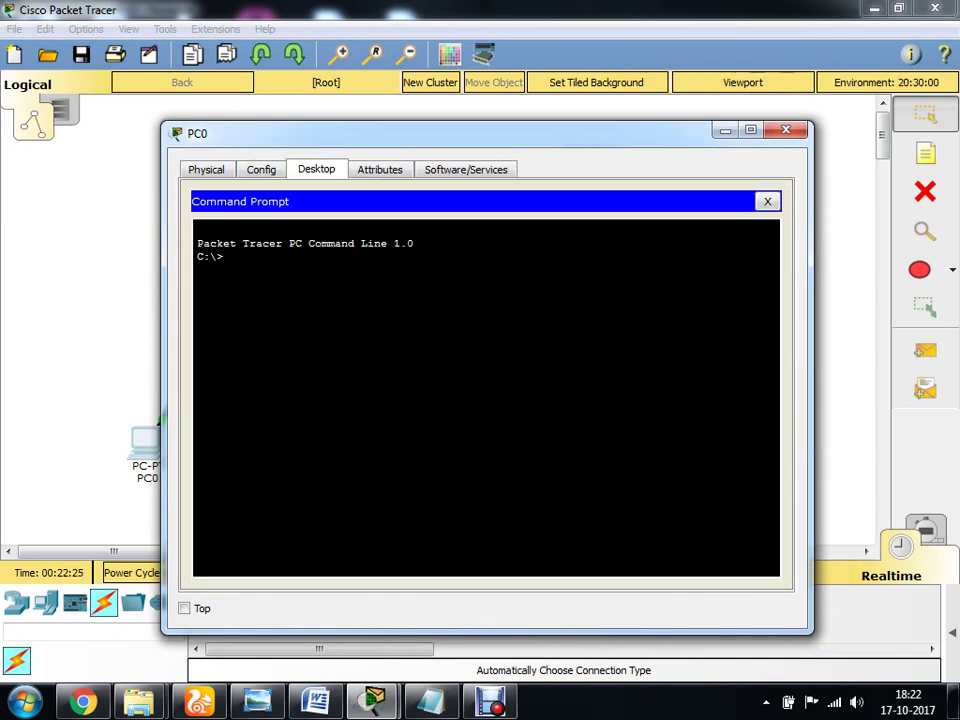
type("ping 192.168.2.")
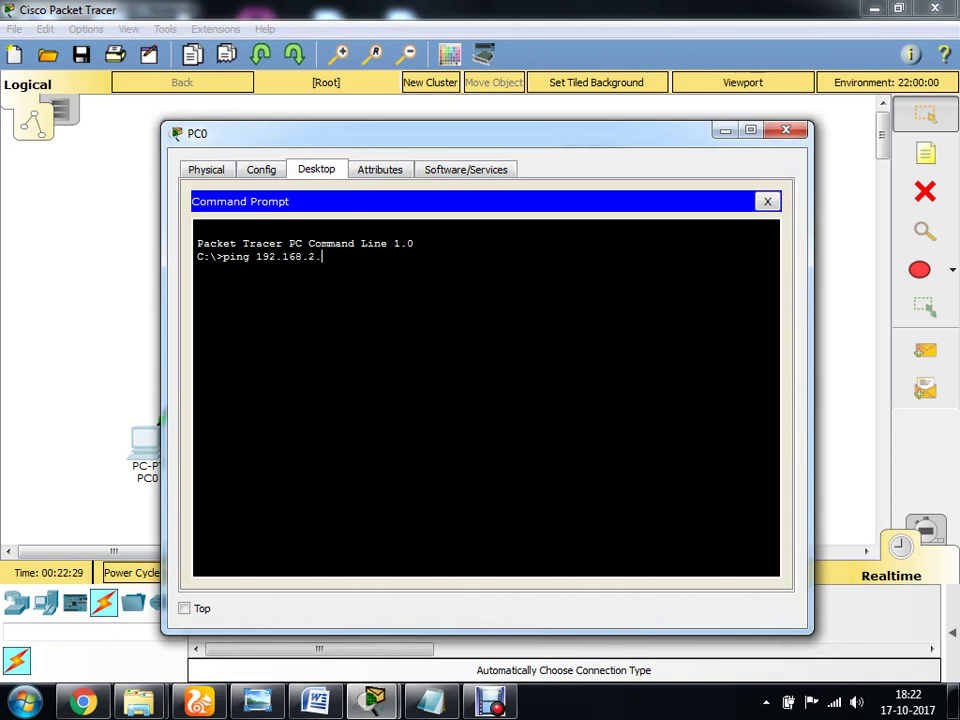
type("1")
key("BackSpace")
type("3")
key("Return")
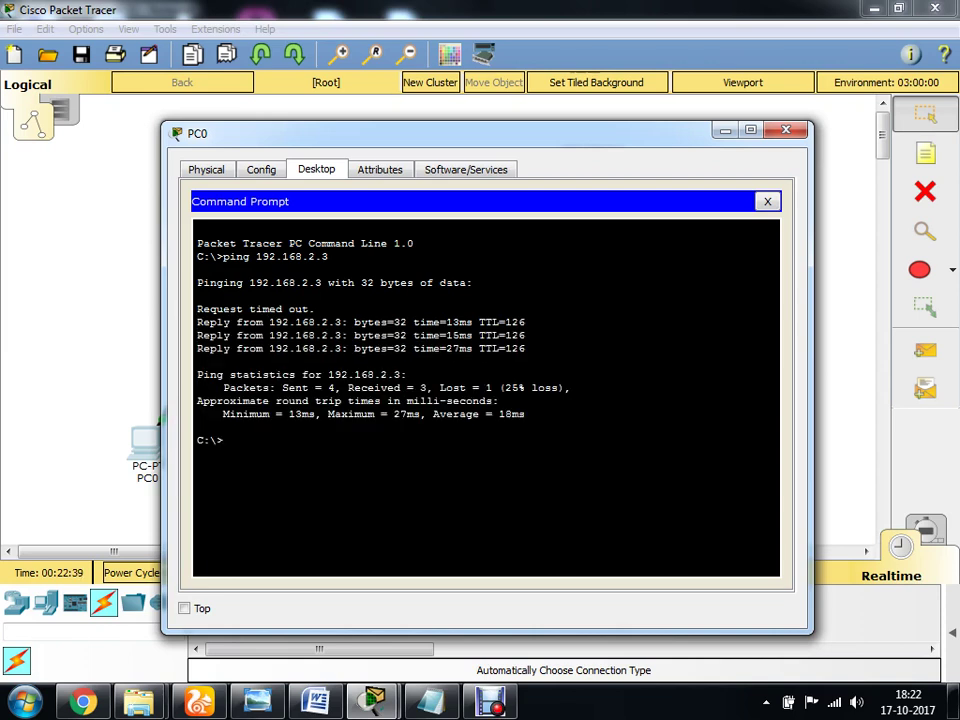
left_click(767, 203)
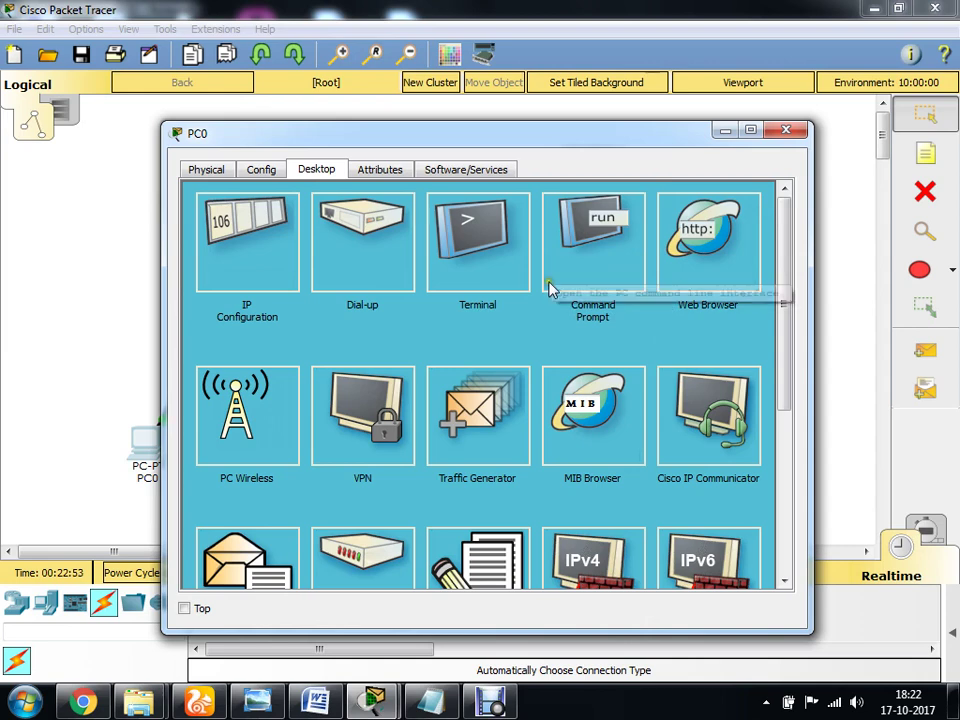
left_click(793, 133)
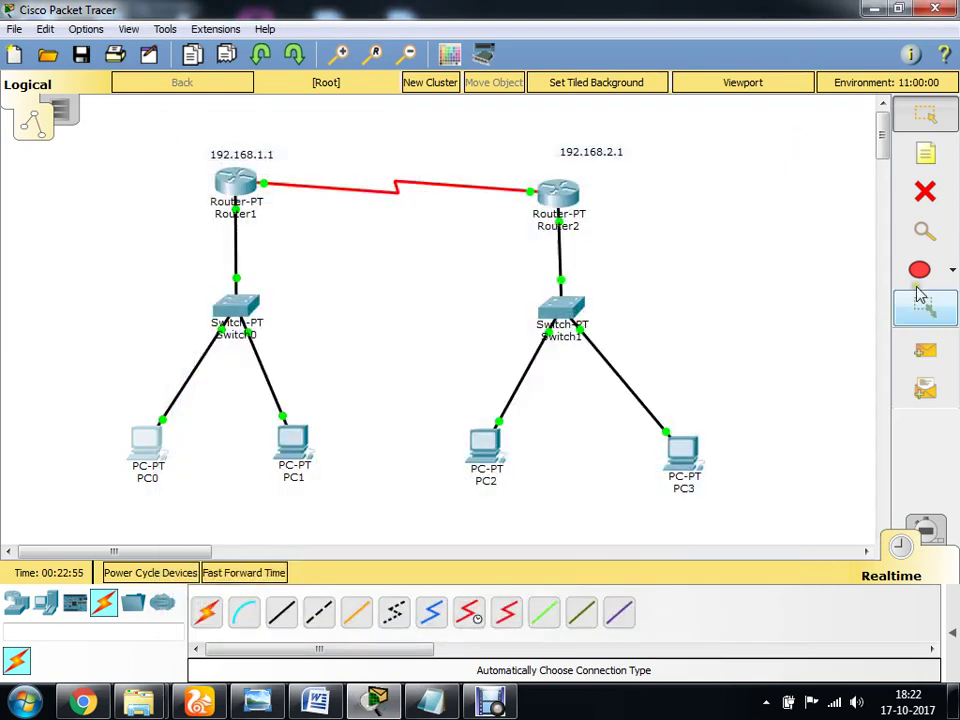
left_click(925, 388)
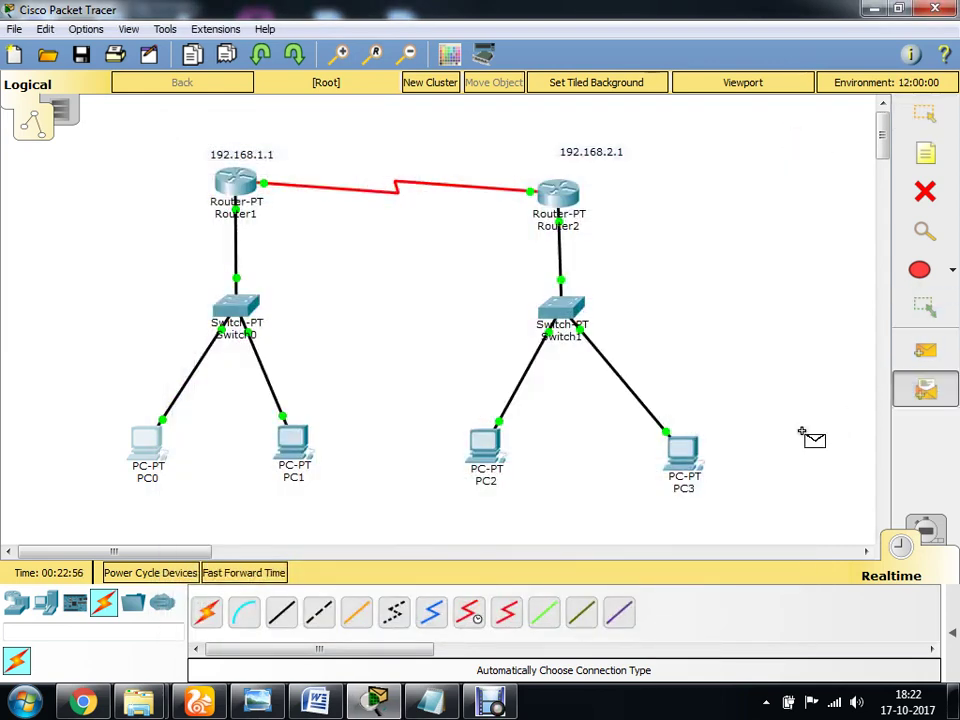
left_click(681, 455)
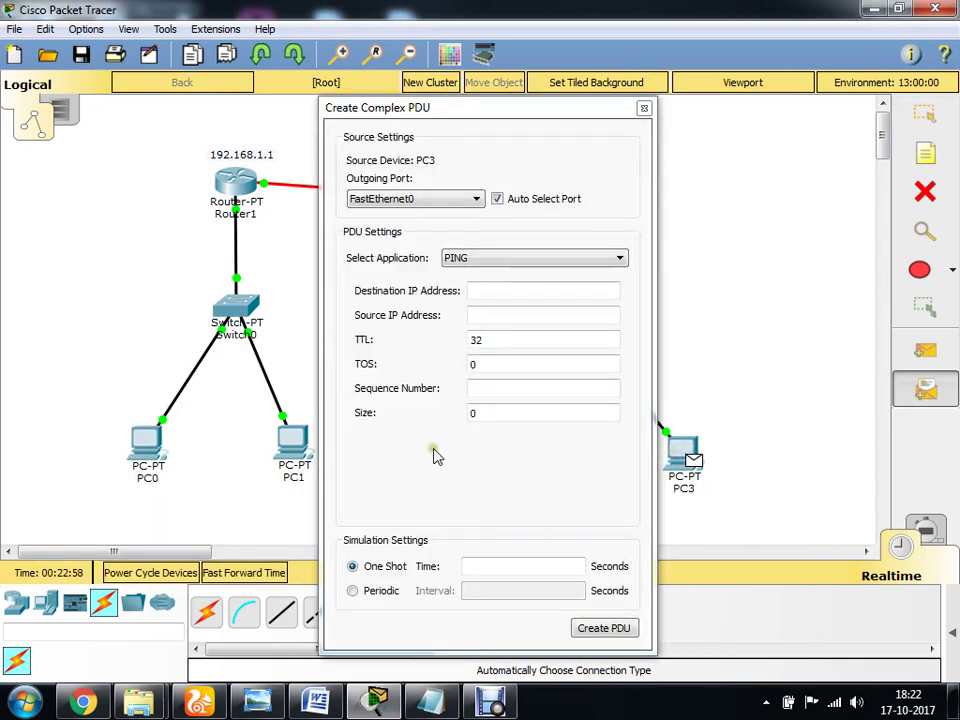
left_click(645, 108)
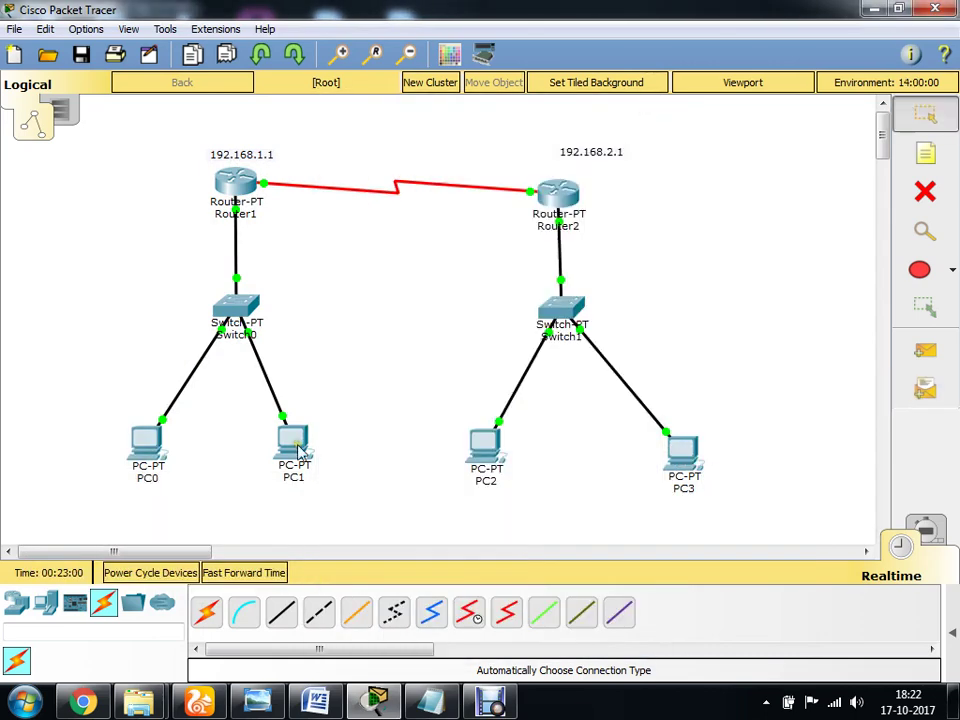
Send a simple PDU from PC3 to PC2
left_click(946, 356)
left_click(684, 452)
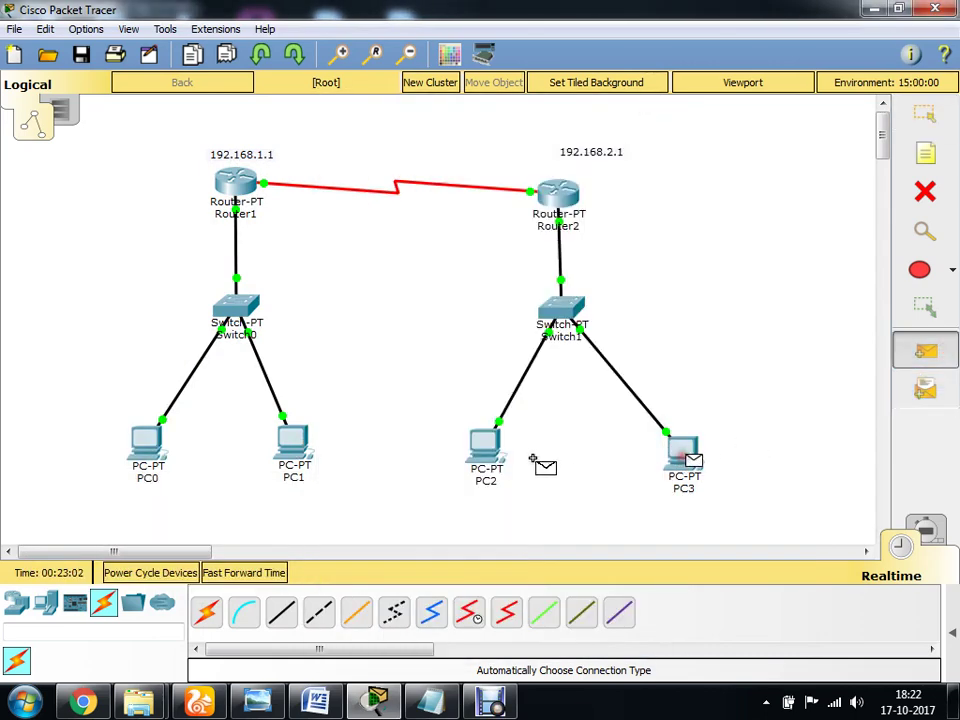
left_click(474, 443)
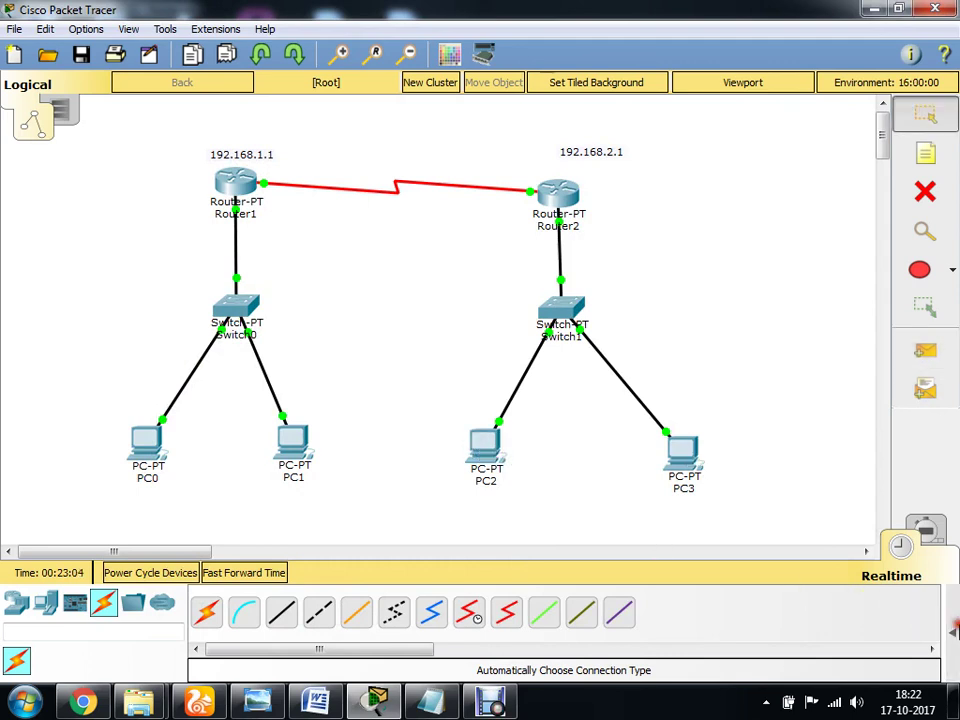
Send a simple PDU from PC3 to PC0
left_click(926, 352)
left_click(684, 450)
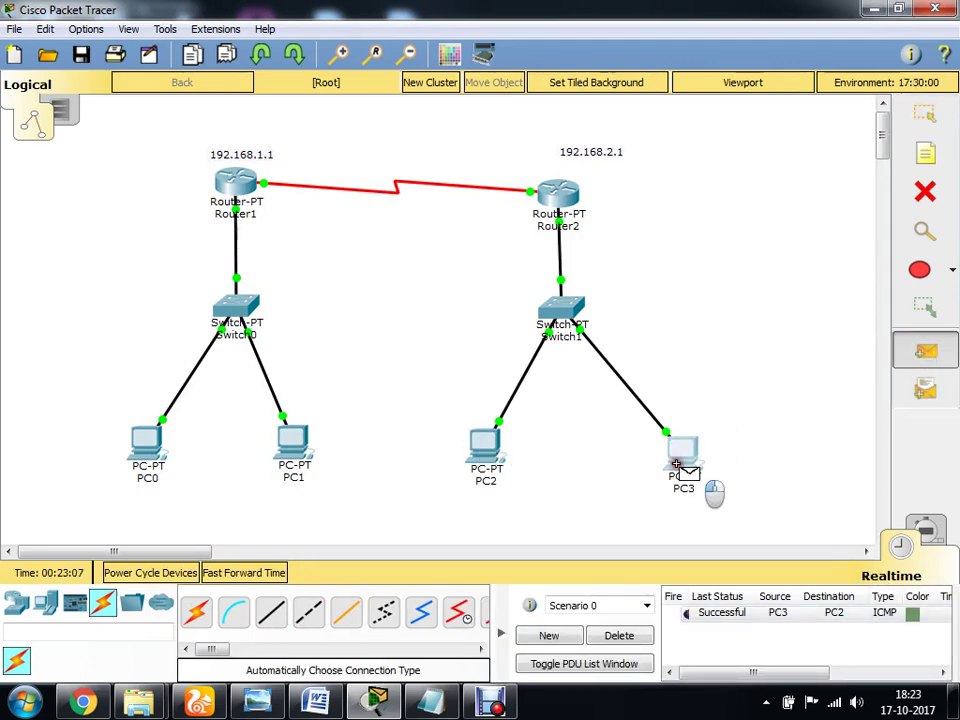
left_click(141, 442)
Send a simple PDU from PC2 to Router1
left_click(926, 352)
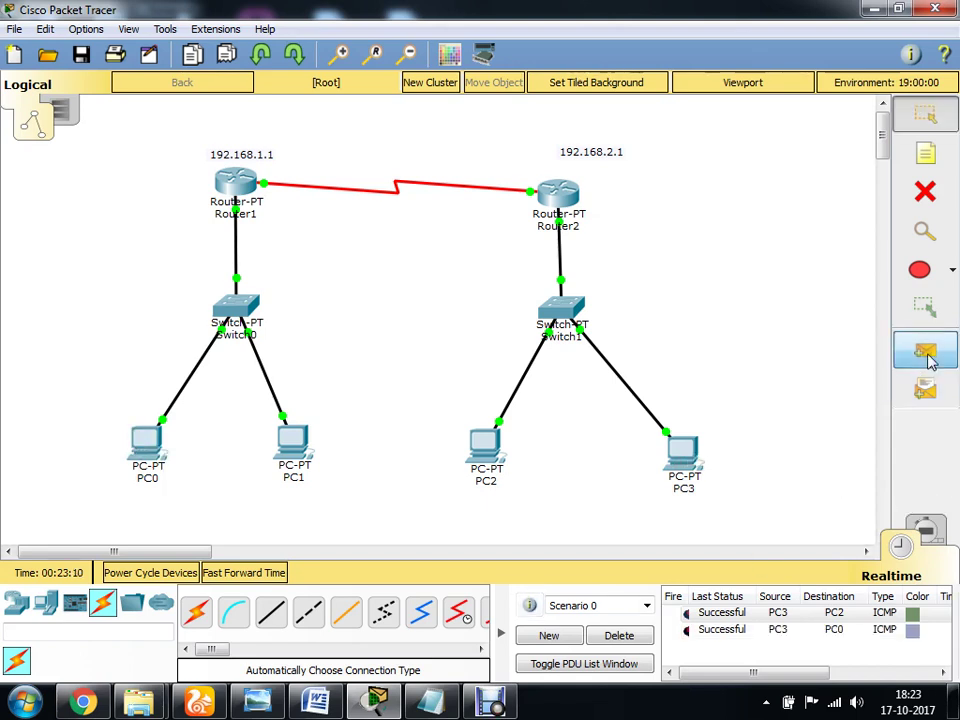
left_click(484, 445)
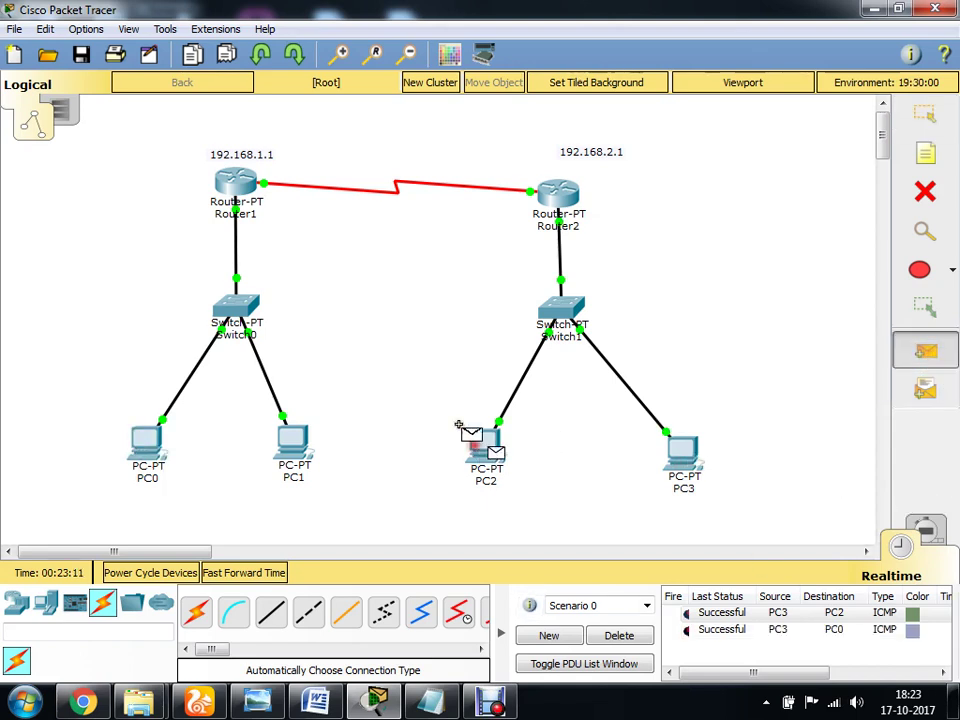
left_click(226, 180)
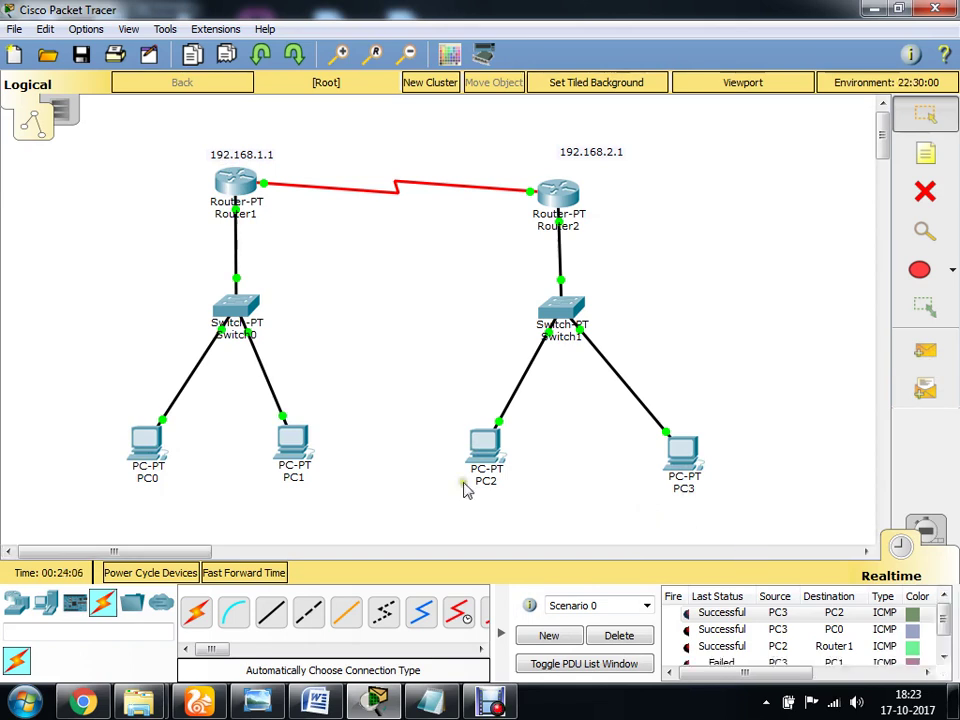
Open Router1's command line and exit interface and global configuration modes back to the privileged prompt
left_click(232, 196)
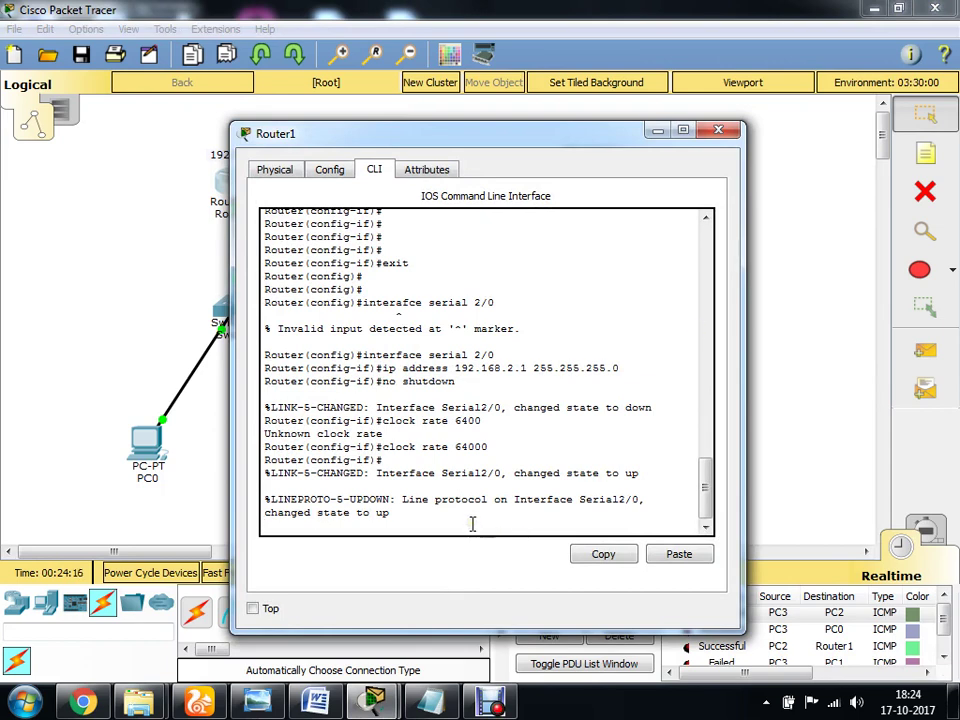
key("Return")
key("Return")
type("er(config-if)#ex")
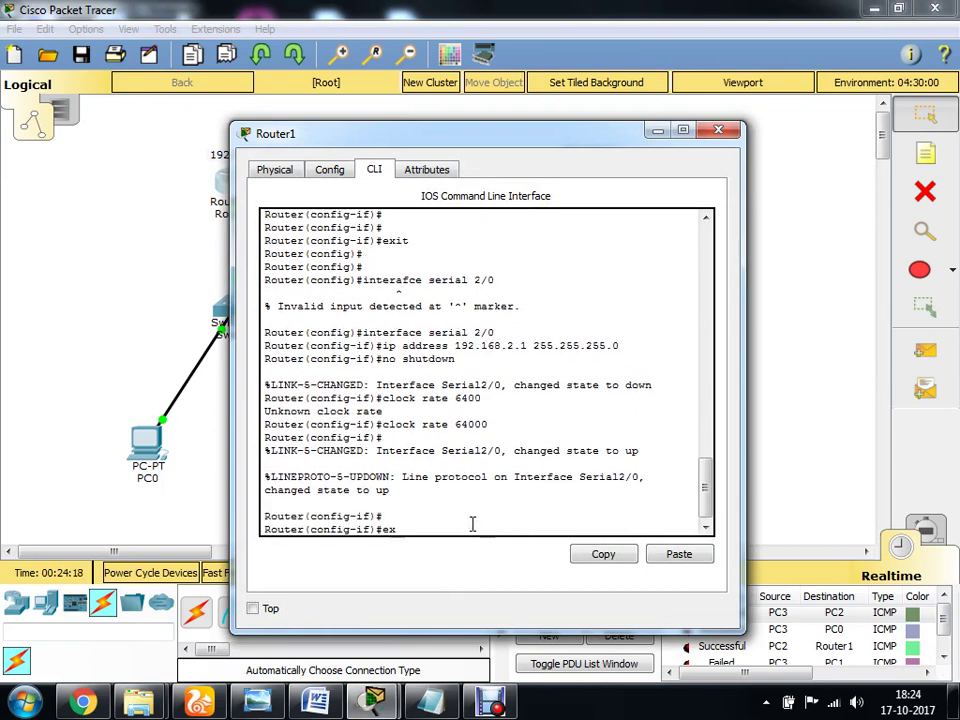
type("it")
key("Return")
key("Return")
key("Return")
type("exi")
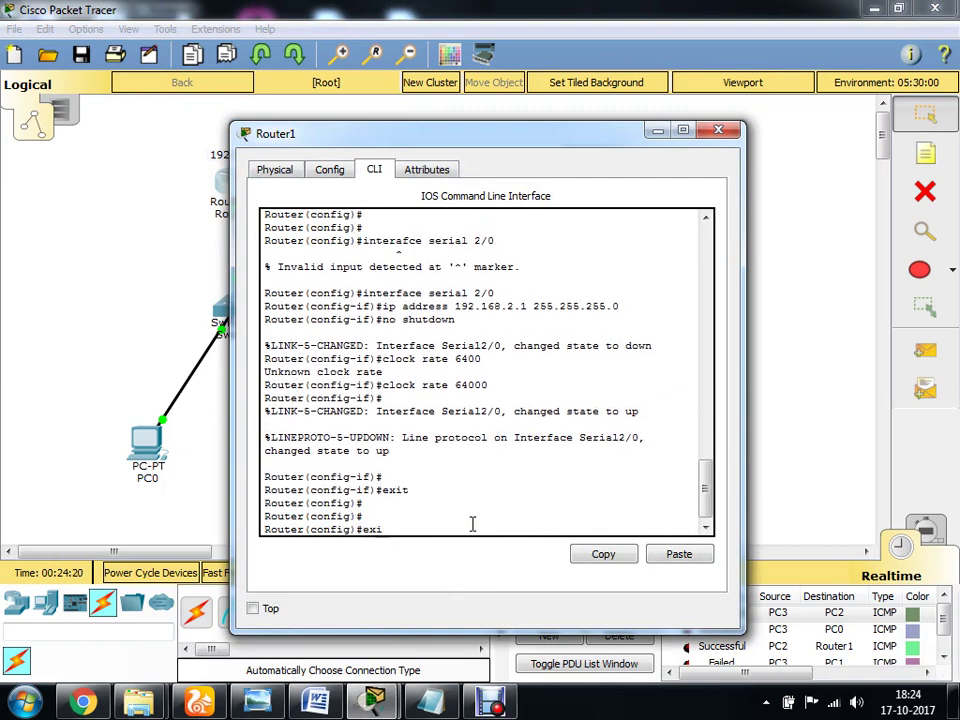
type("t")
key("Return")
key("Return")
key("Return")
key("Return")
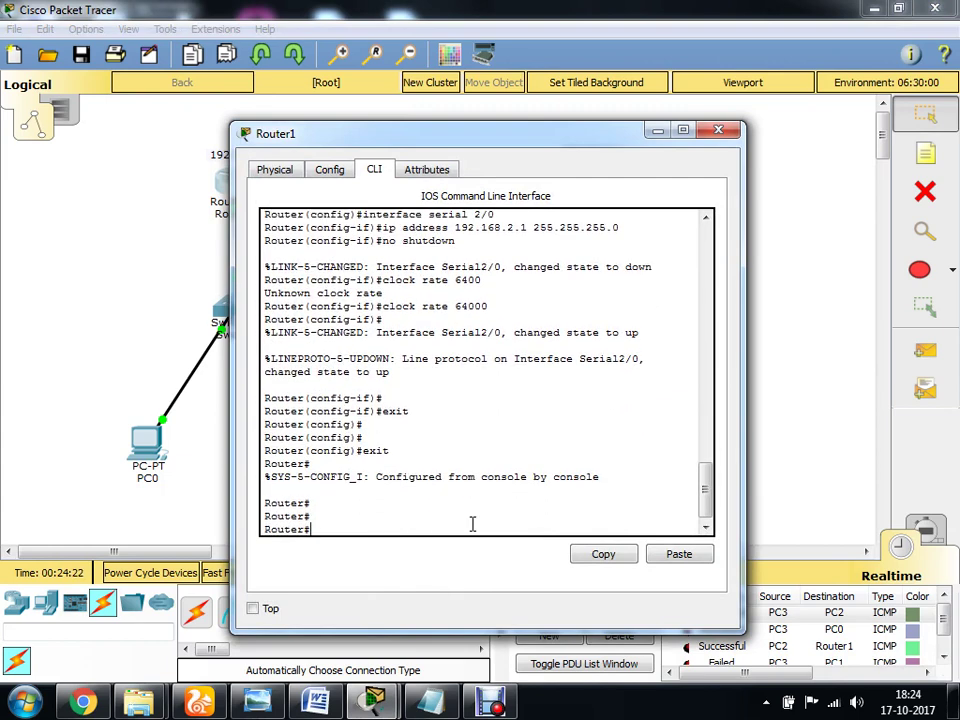
key("Return")
key("Return")
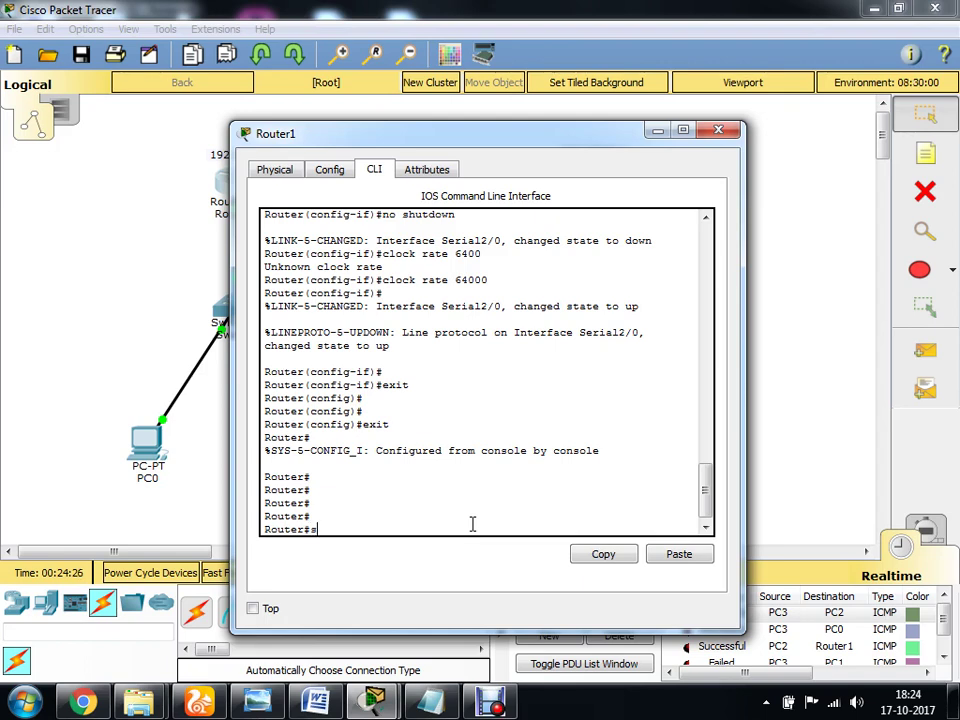
Run show version on Router1 and review the software, ROM and processor details in its output
type("show version")
key("Return")
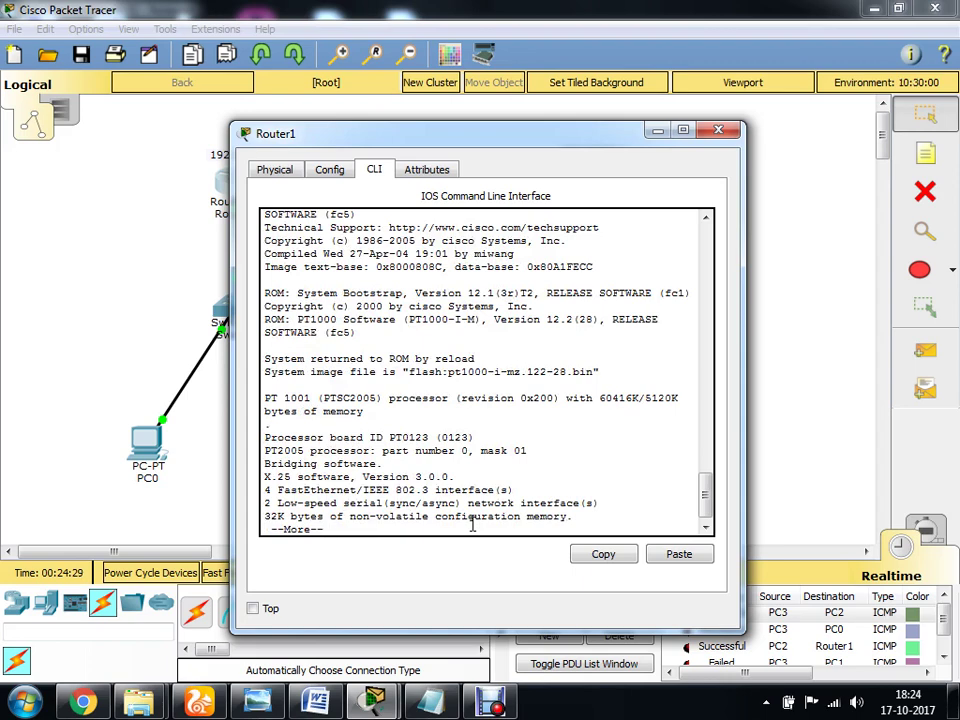
scroll(470, 447, "up", 3)
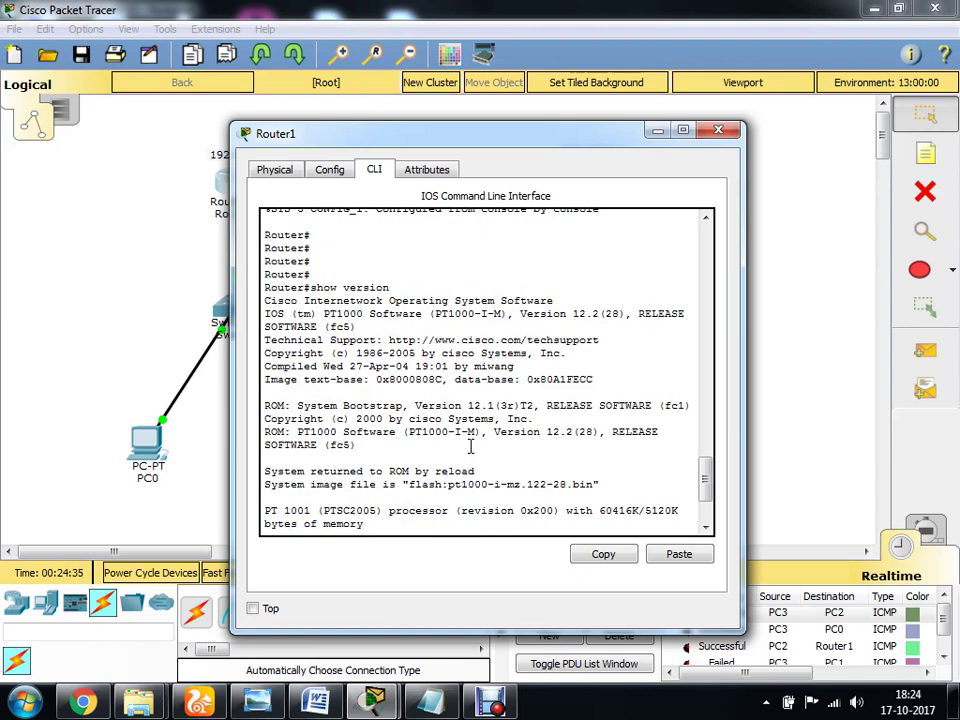
scroll(470, 447, "down", 1)
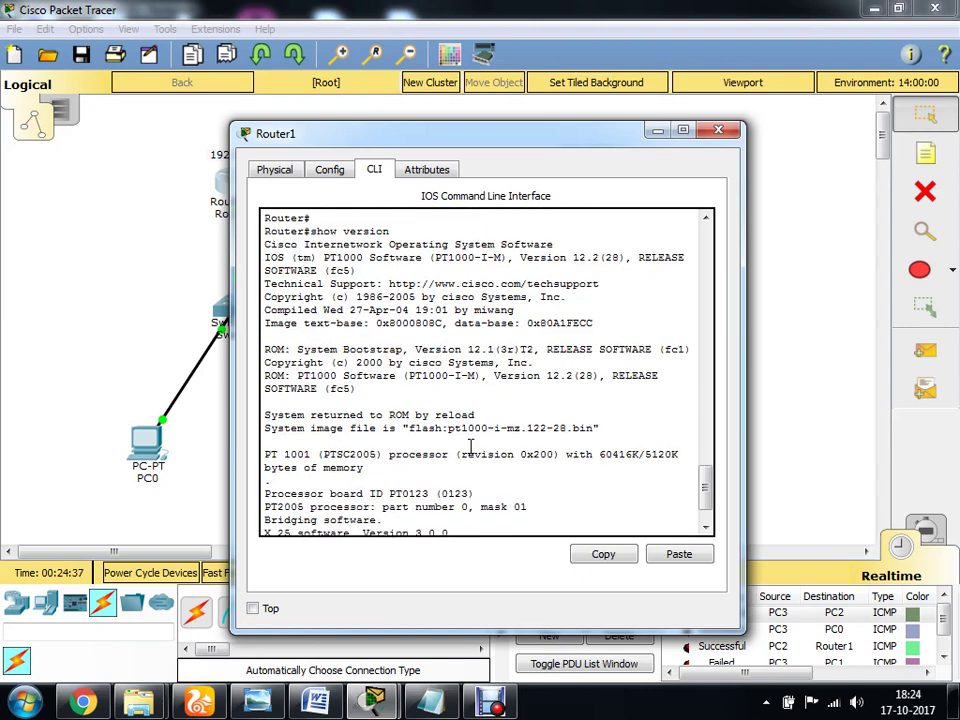
scroll(470, 447, "down", 1)
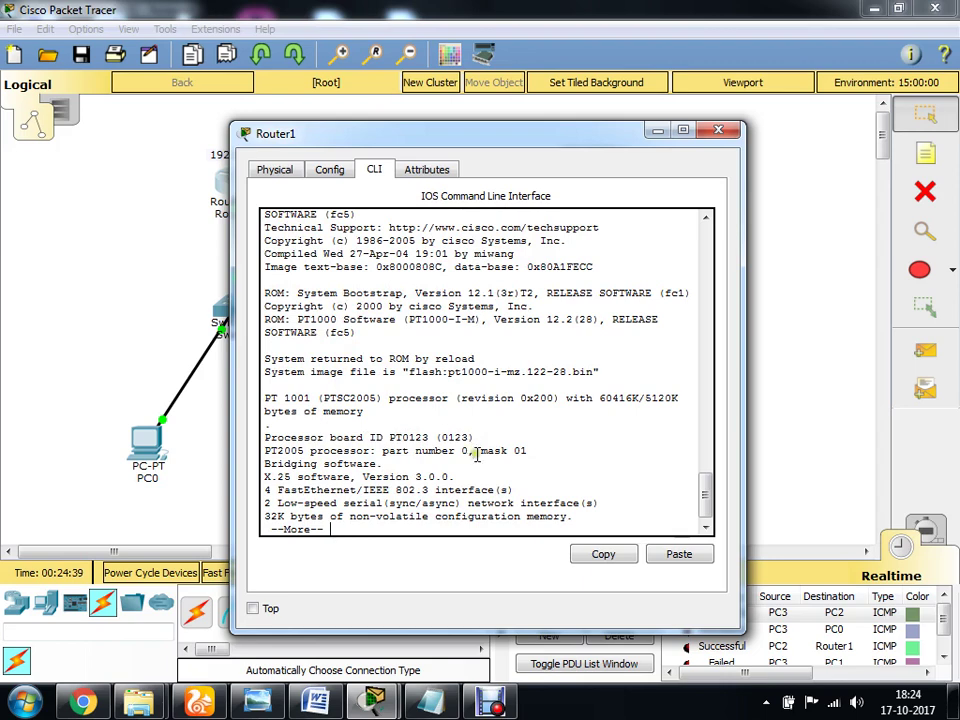
scroll(475, 450, "down", 1)
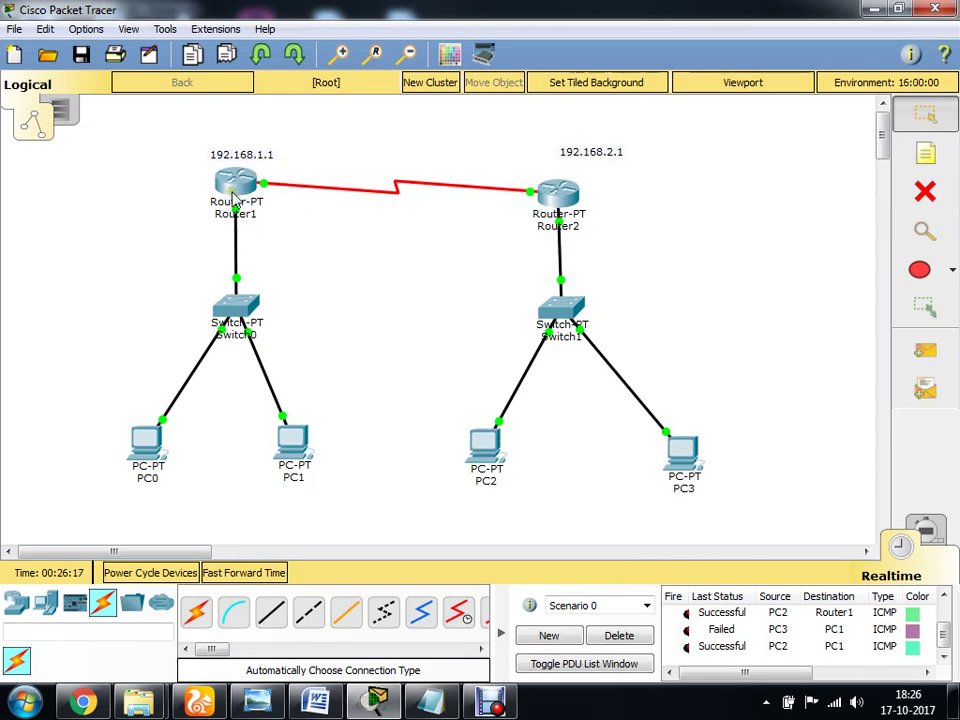
Reopen Router1's command line and page through the remaining version output back to the privileged prompt
left_click(235, 186)
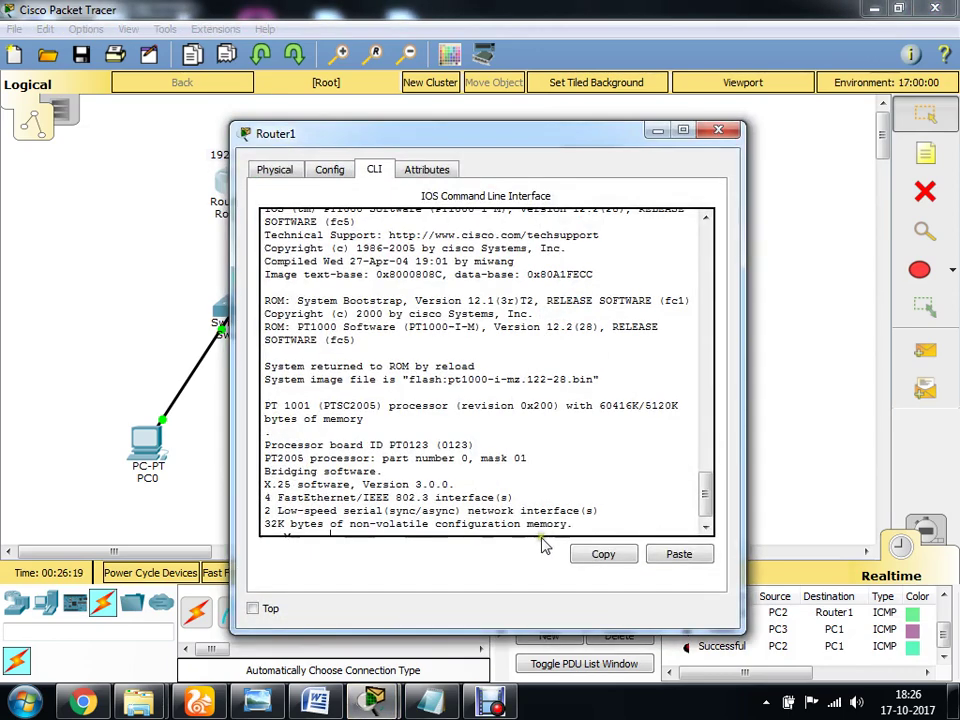
key("Return")
key("Return")
key("Return")
key("Return")
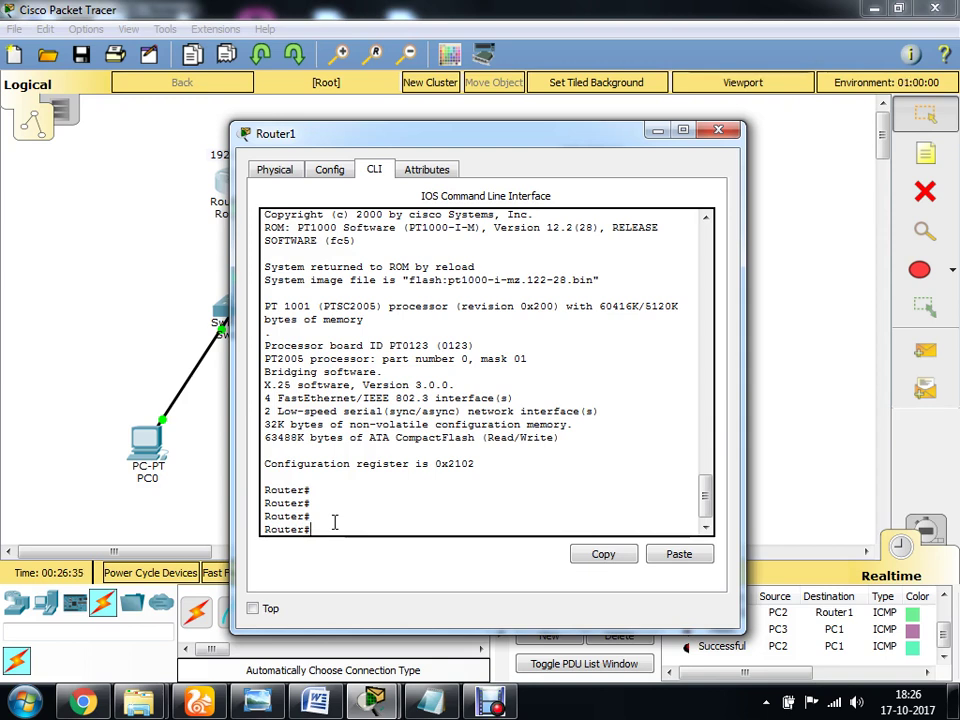
Run show version on Router1 again
type("how")
type(" vera")
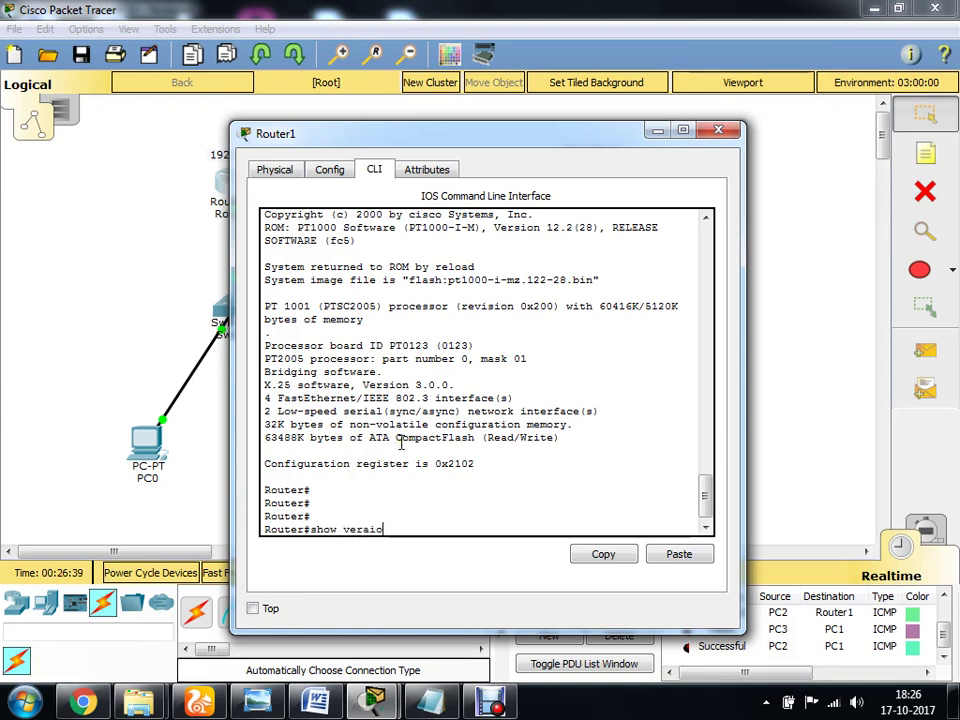
key("BackSpace")
type("sion")
key("Return")
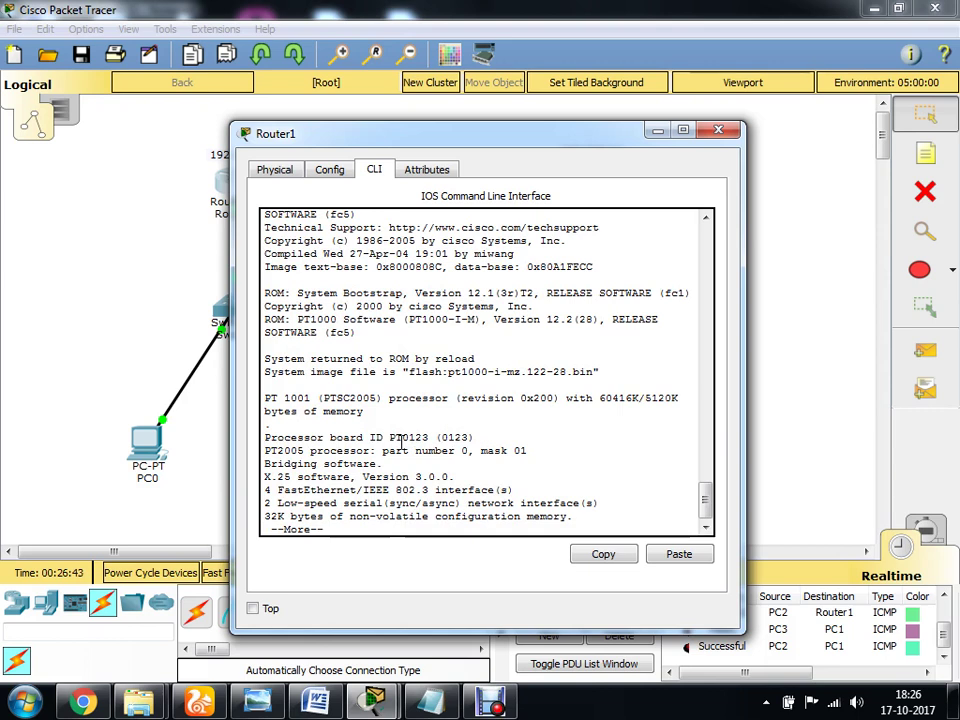
Highlight the processor revision value in the show version output
double_click(521, 399)
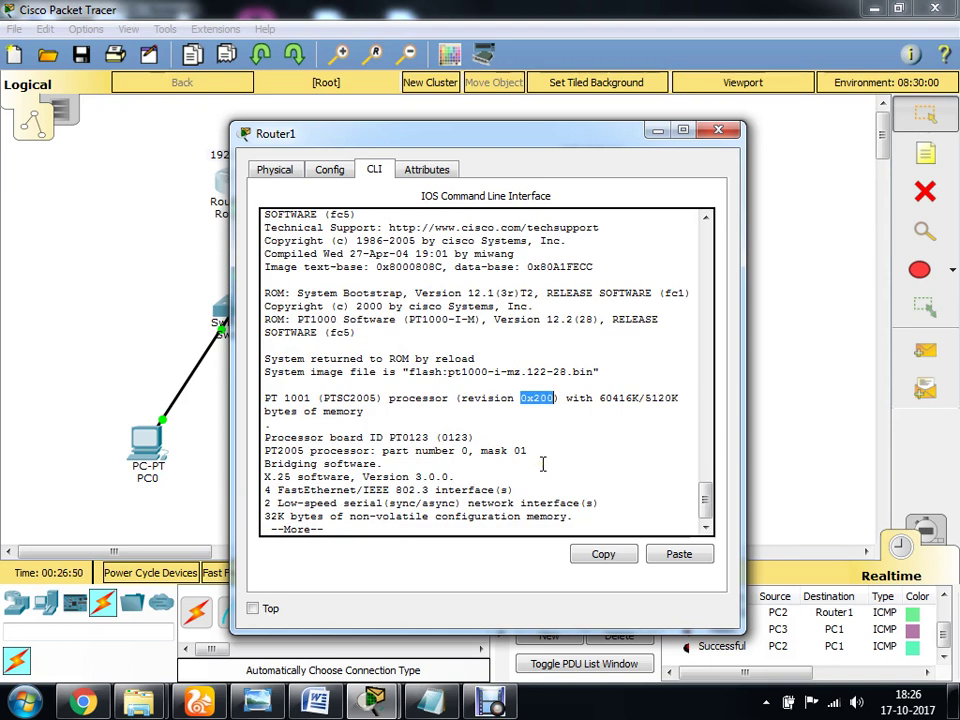
left_click(539, 425)
double_click(530, 398)
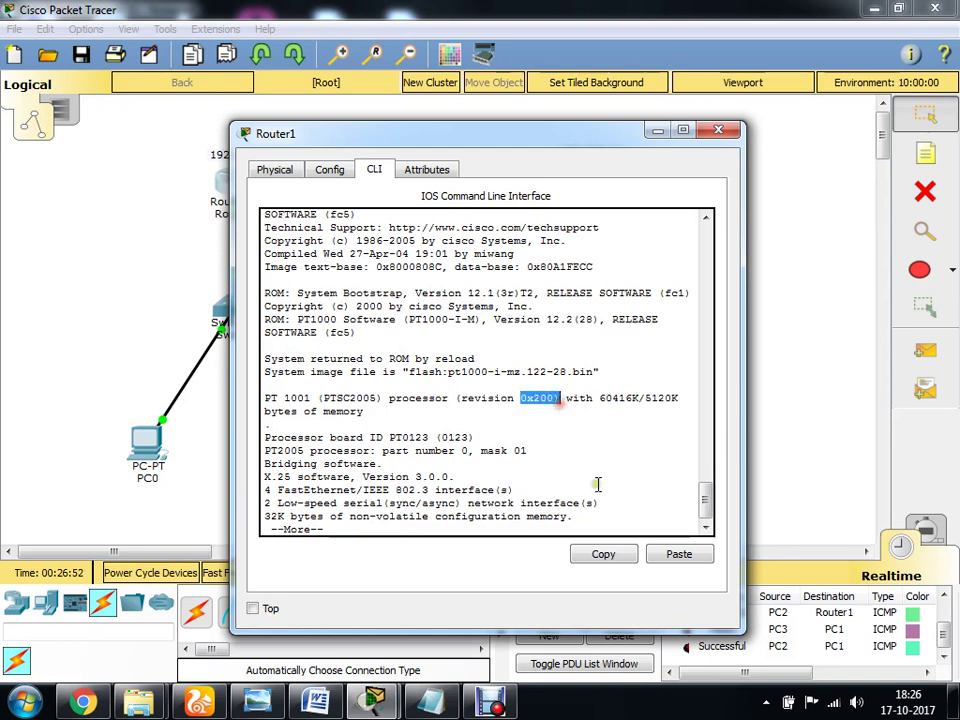
left_click(541, 533)
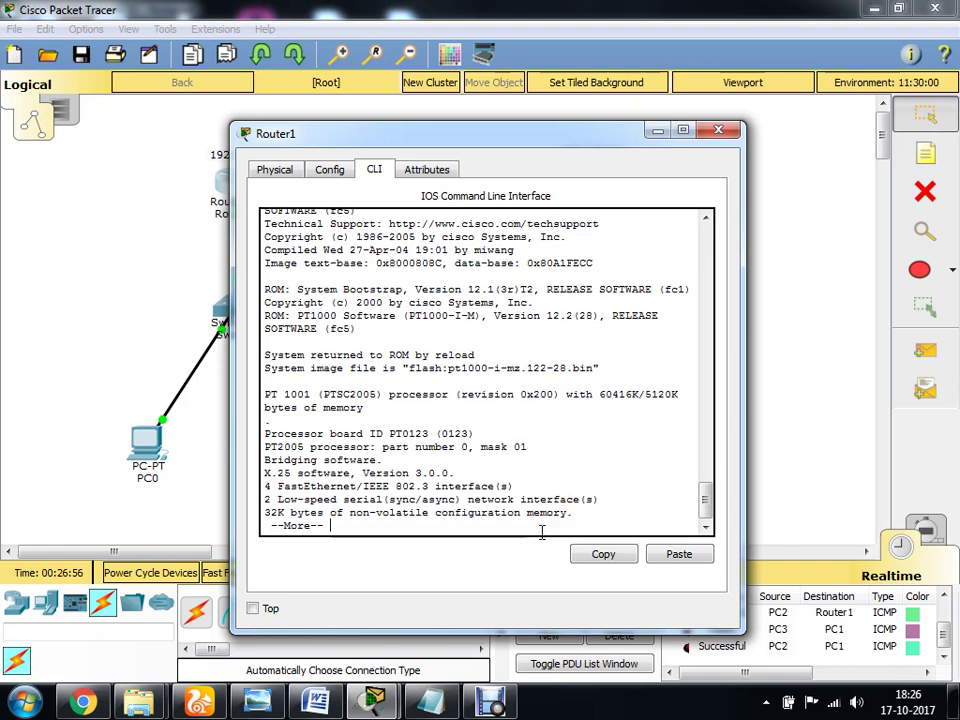
left_click_drag(516, 396, 553, 396)
Highlight the image text-base and data-base line in the latest show version output
scroll(549, 477, "up", 2)
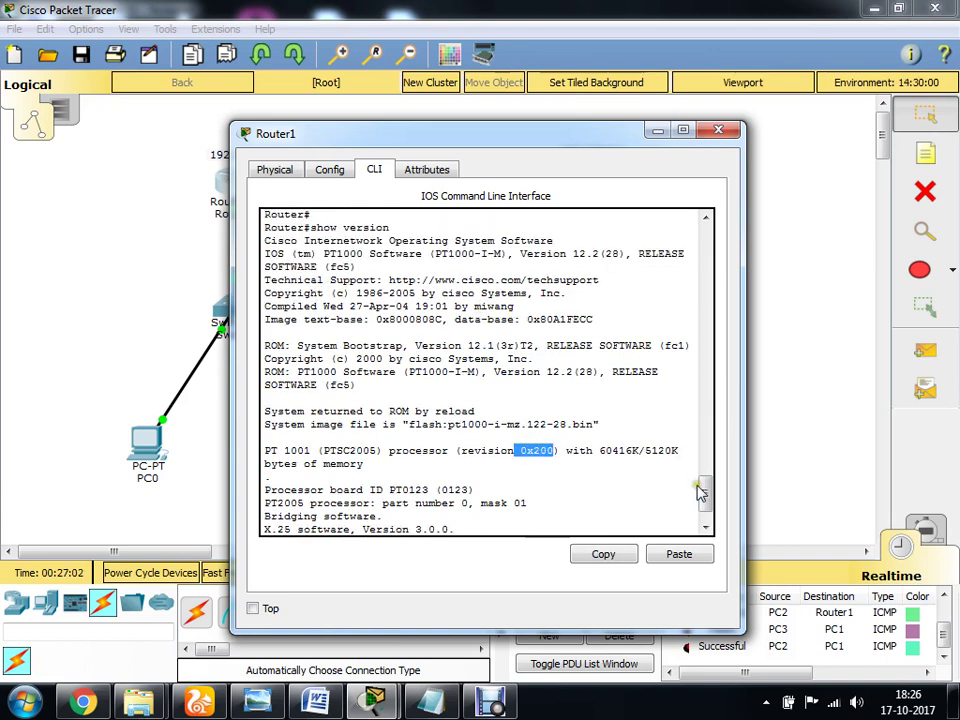
scroll(703, 491, "up", 1)
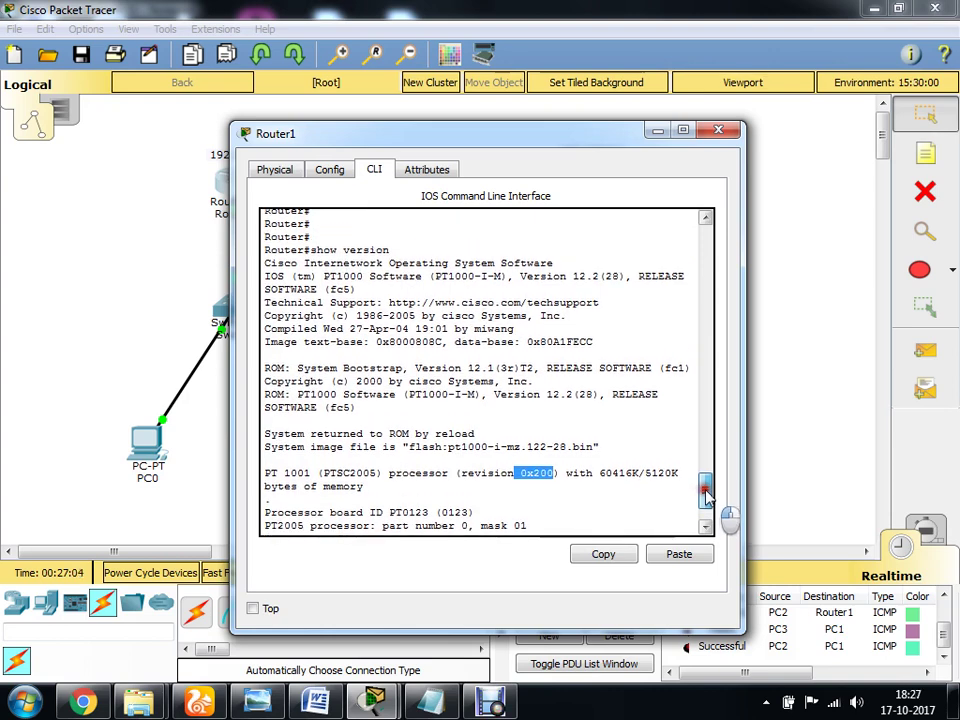
scroll(705, 491, "up", 1)
scroll(705, 491, "up", 2)
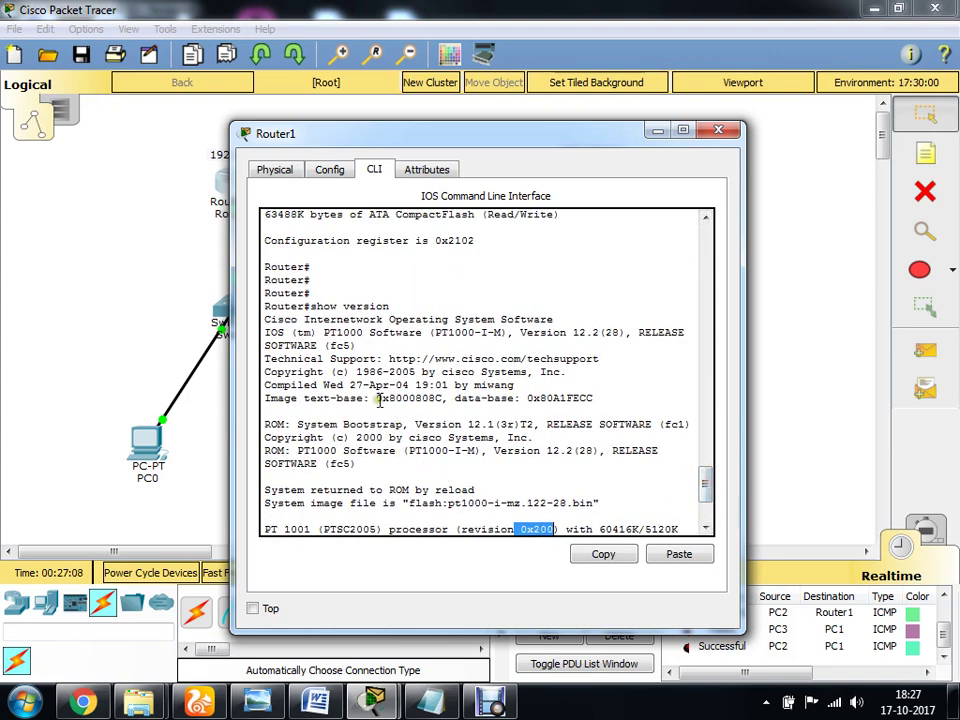
left_click_drag(266, 403, 596, 402)
left_click(606, 401)
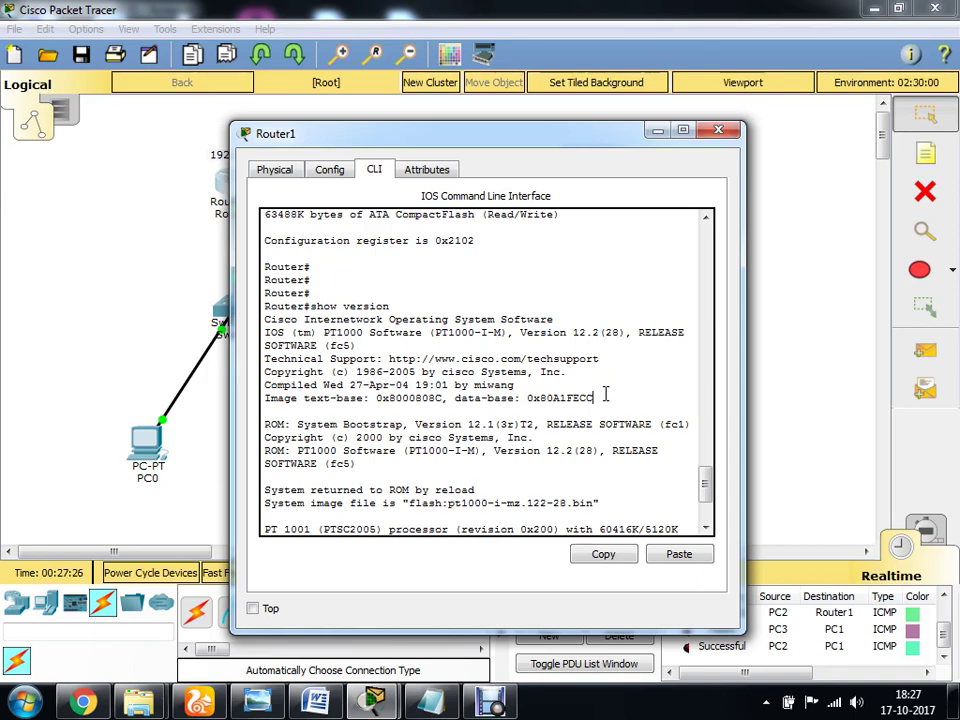
scroll(613, 403, "down", 2)
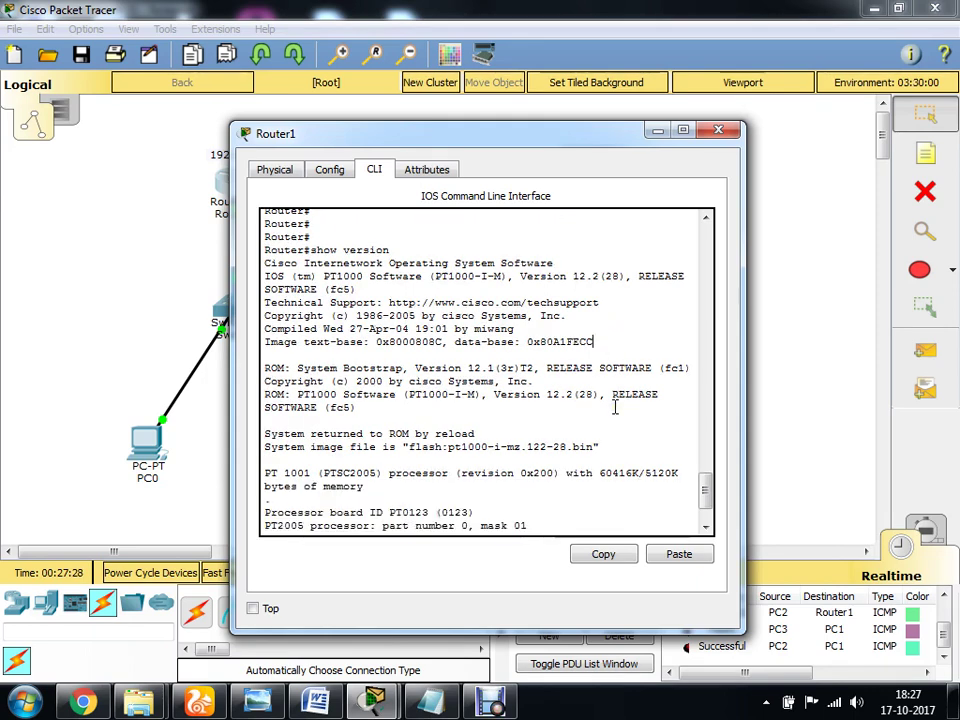
left_click_drag(589, 349, 264, 336)
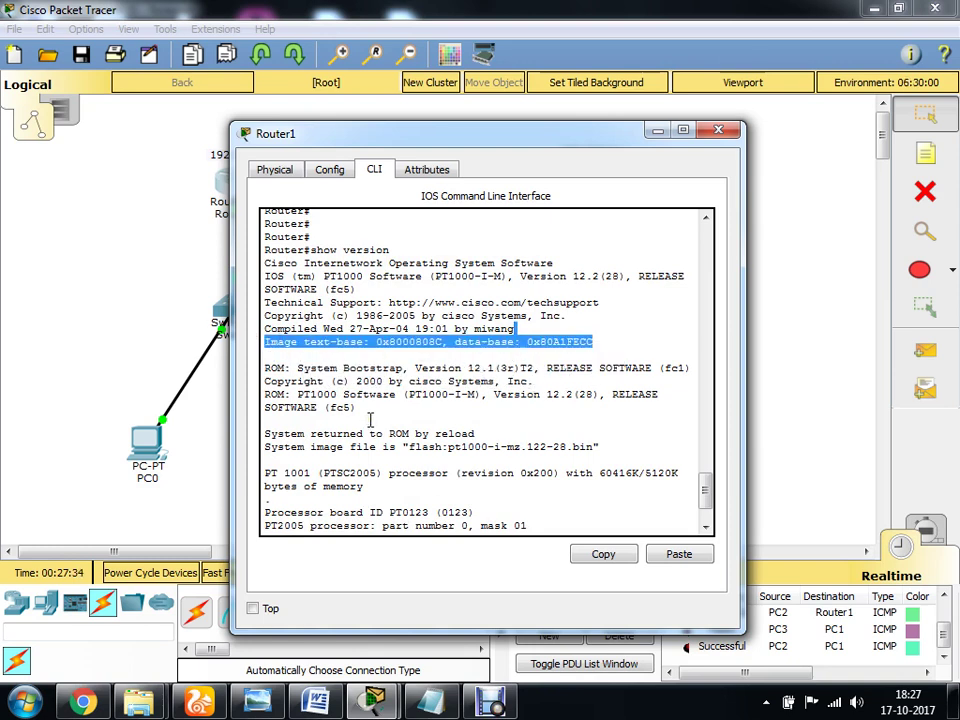
scroll(568, 520, "down", 2)
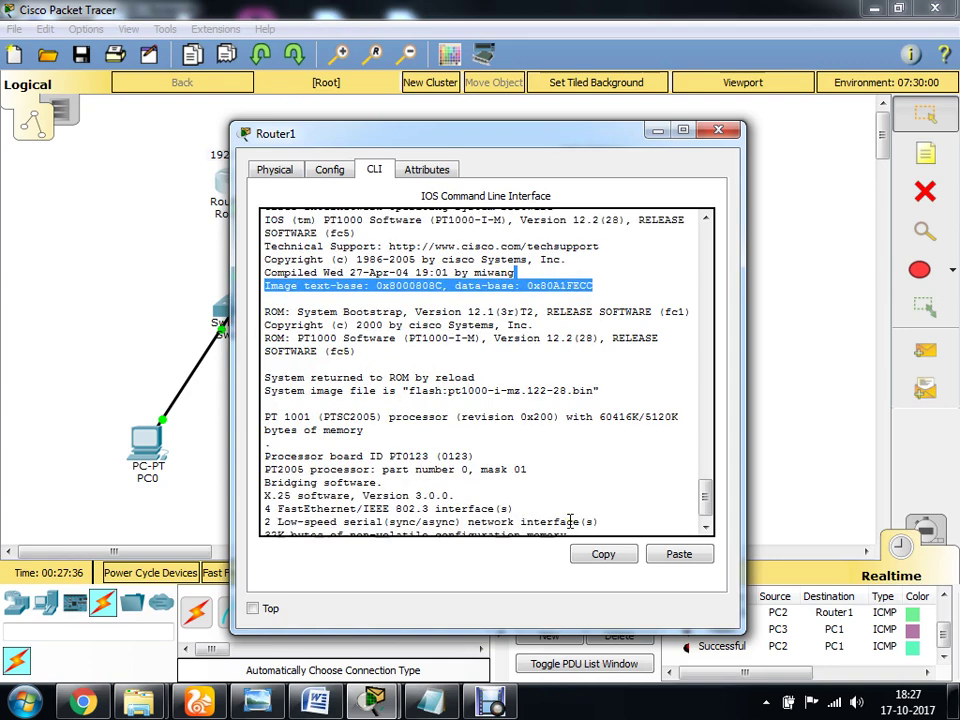
Page to the end of the version output and highlight the configuration register value
left_click(480, 531)
key("Return")
key("Return")
key("Return")
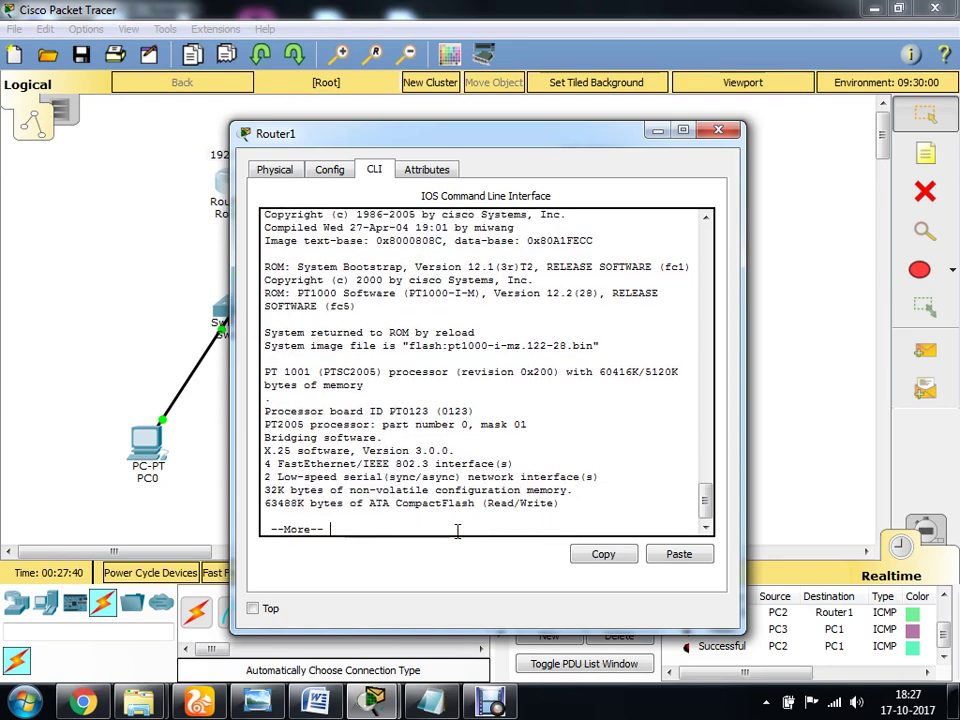
key("Return")
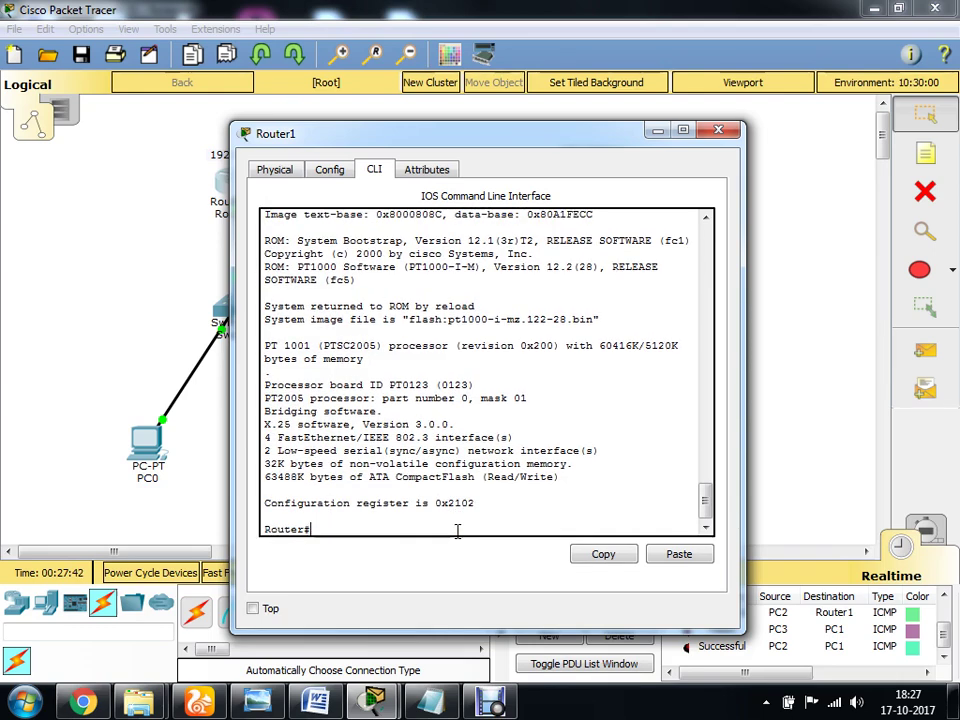
left_click_drag(478, 504, 430, 504)
left_click(408, 527)
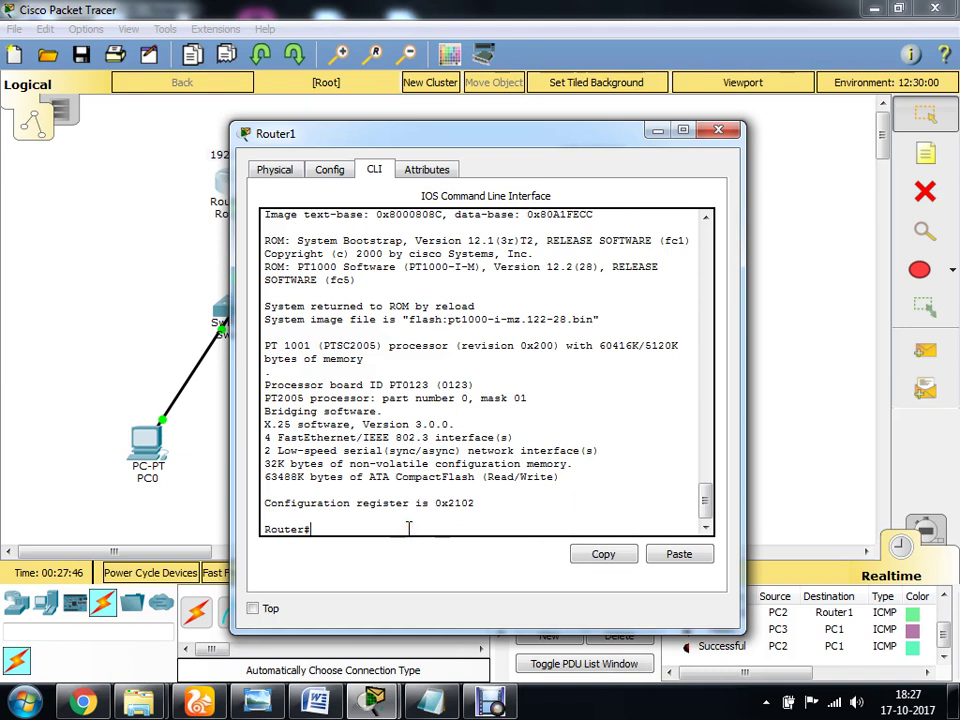
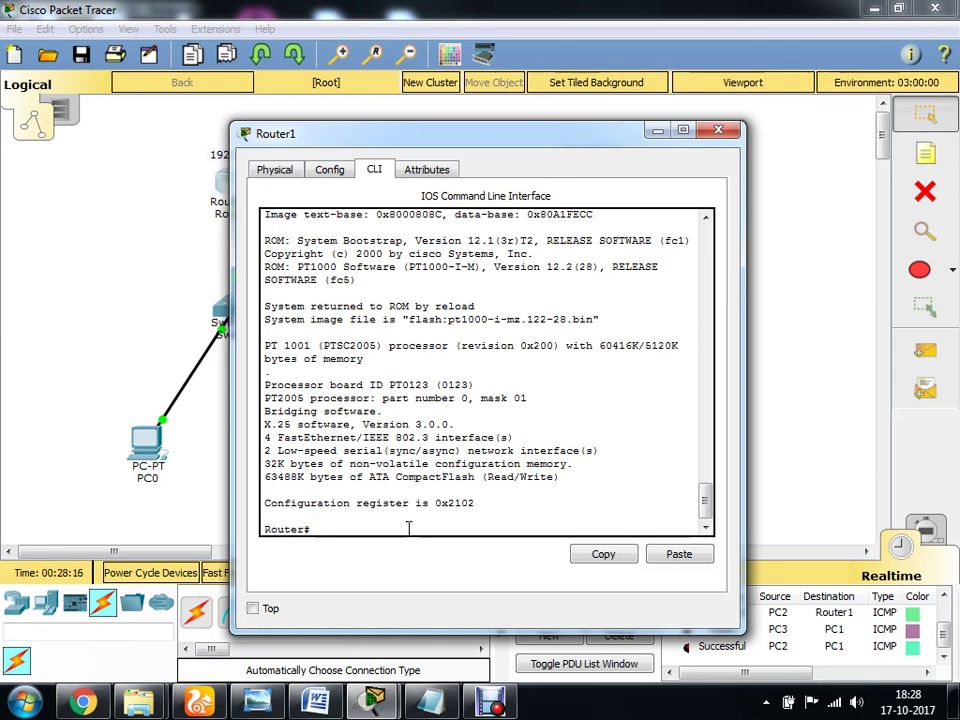
Enter global configuration mode on Router1 with the command conf term
type("conf term")
key("Return")
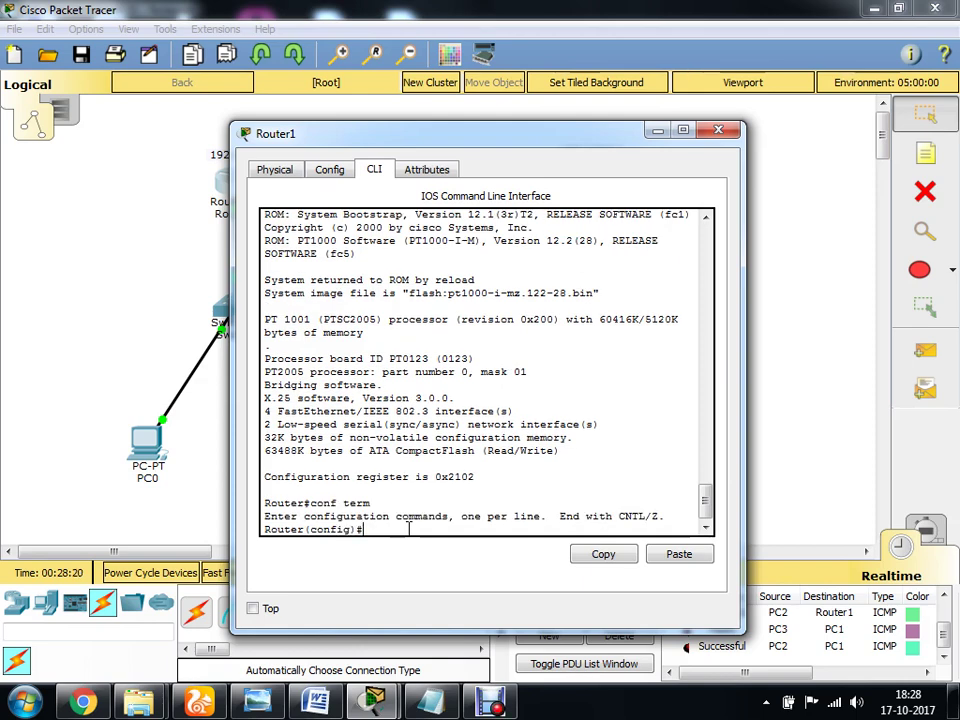
key("Return")
key("Return")
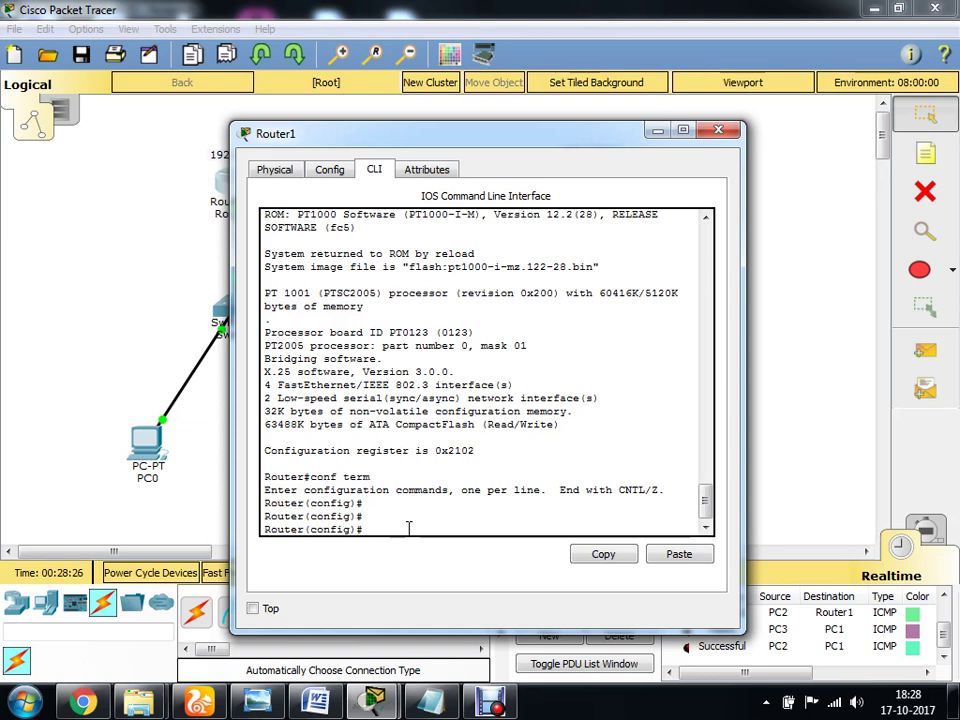
Set Router1's configuration register with config-register 0x2101 and exit global configuration mode
type("congif")
key("BackSpace")
key("BackSpace")
key("BackSpace")
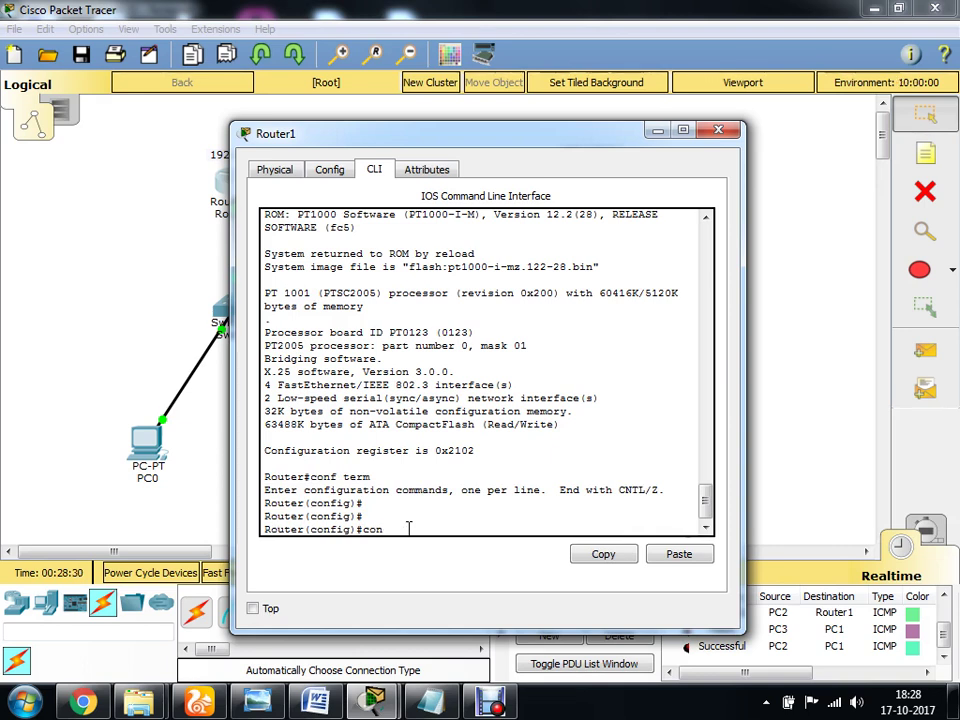
type("fig-register")
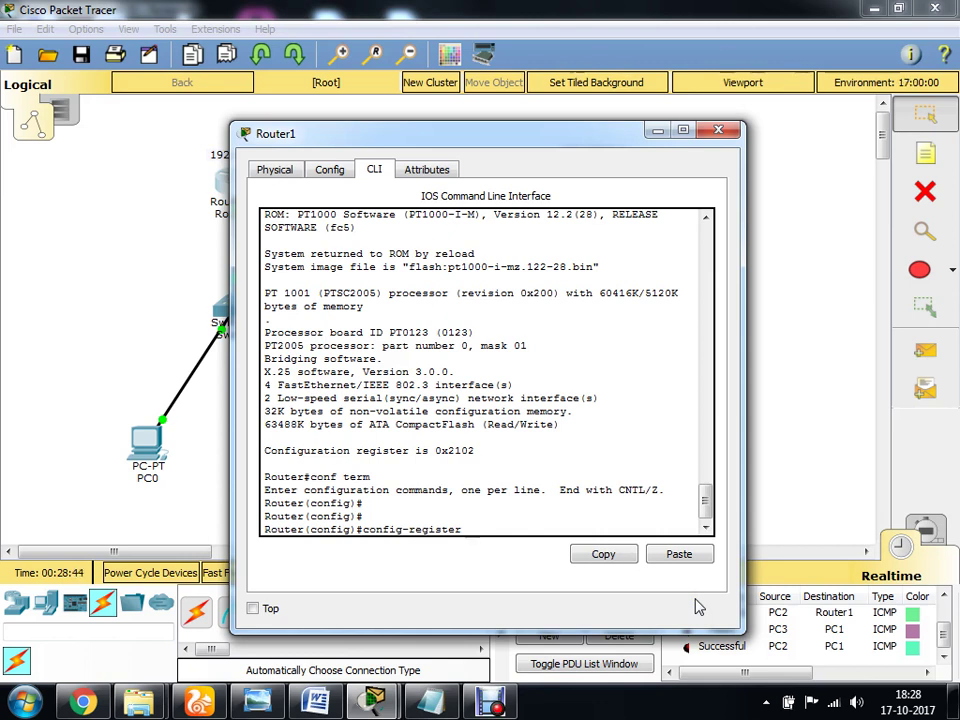
type("0x210101")
key("Return")
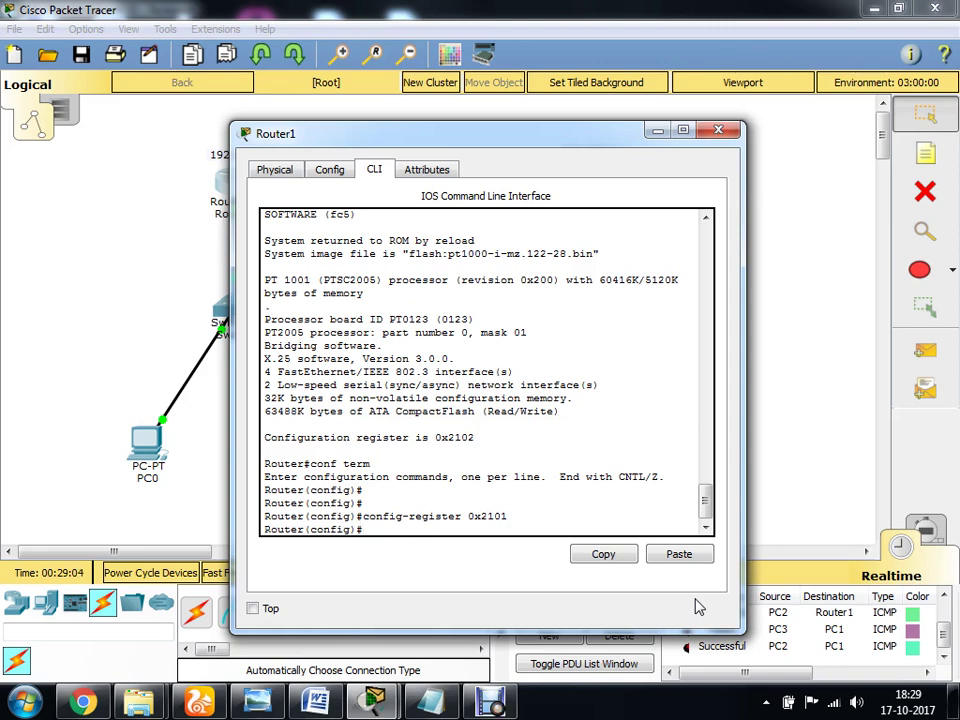
type("exit")
key("Return")
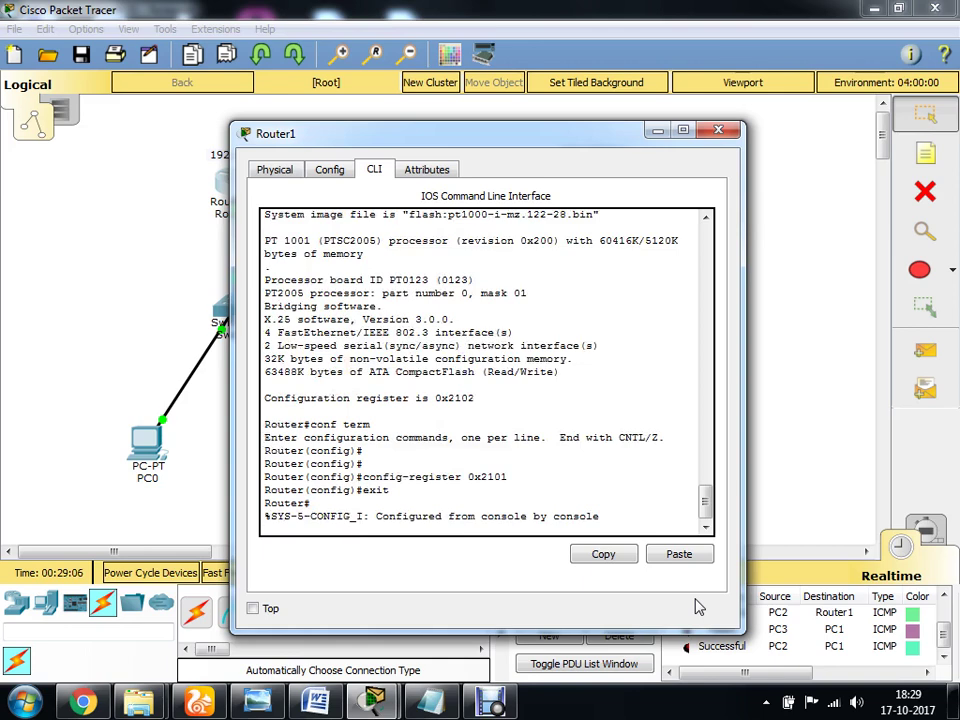
key("Return")
key("Return")
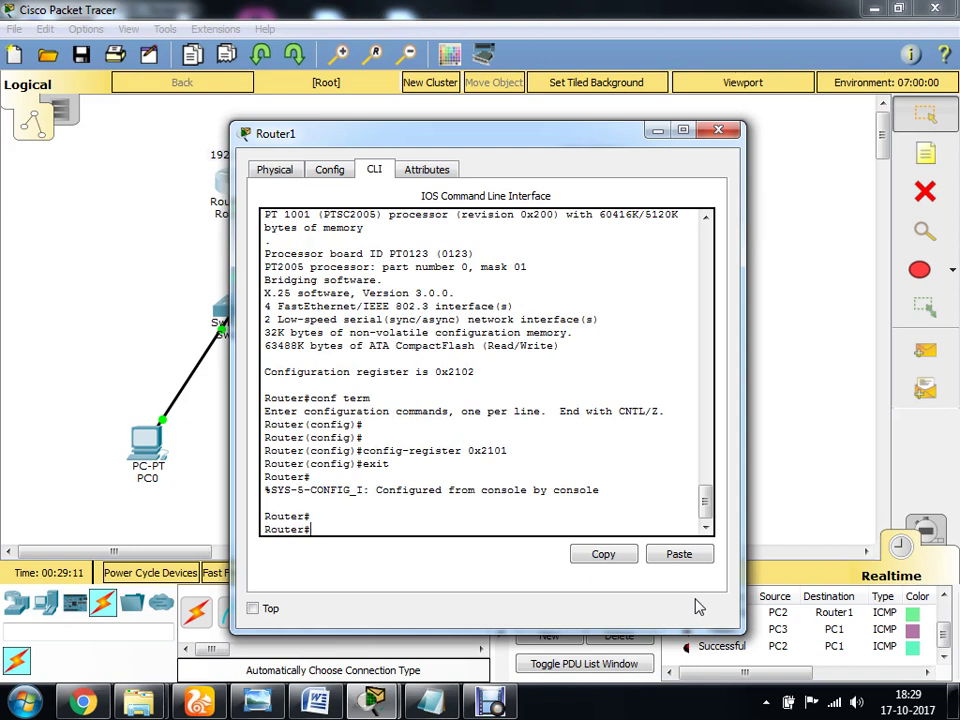
Save the router configuration with copy running-config startup-config, accepting the default destination filename
type("copy")
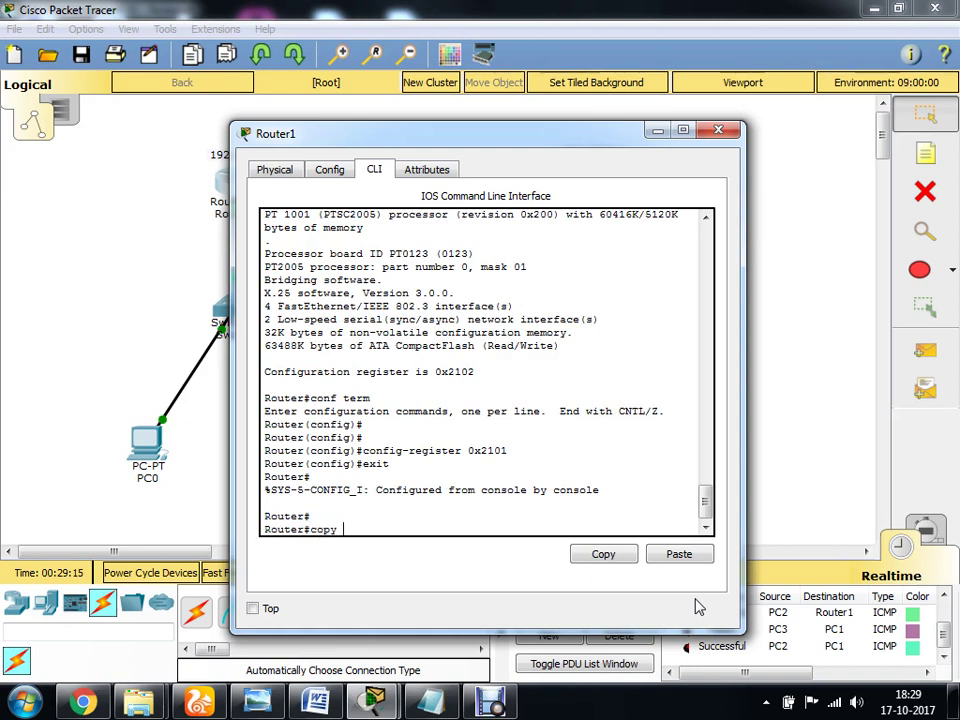
type(" running")
key("BackSpace")
key("BackSpace")
type("ng")
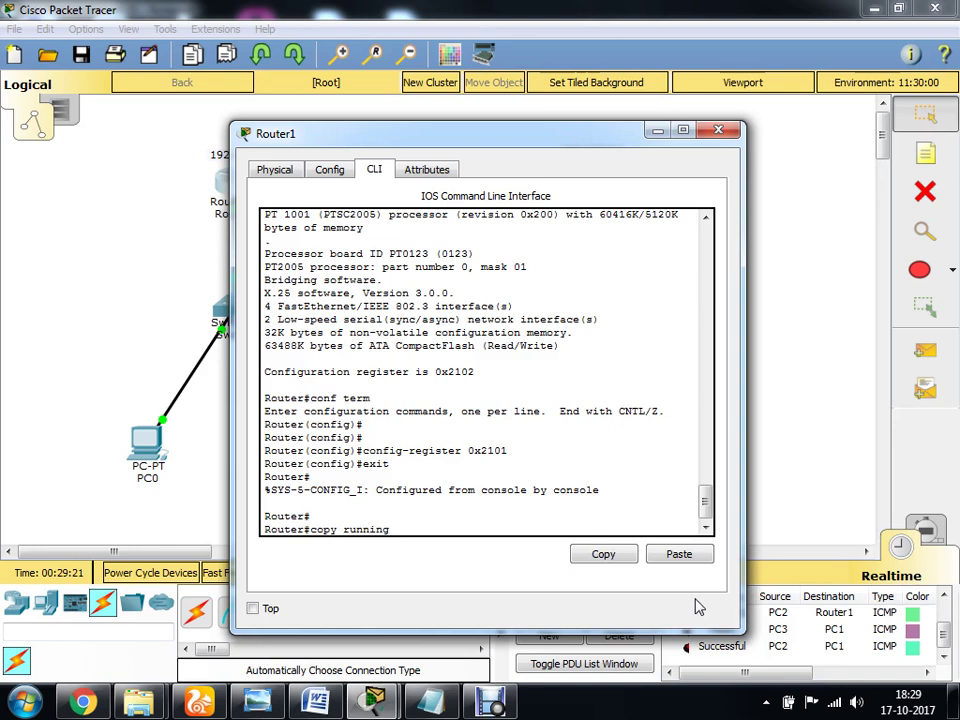
type("-config")
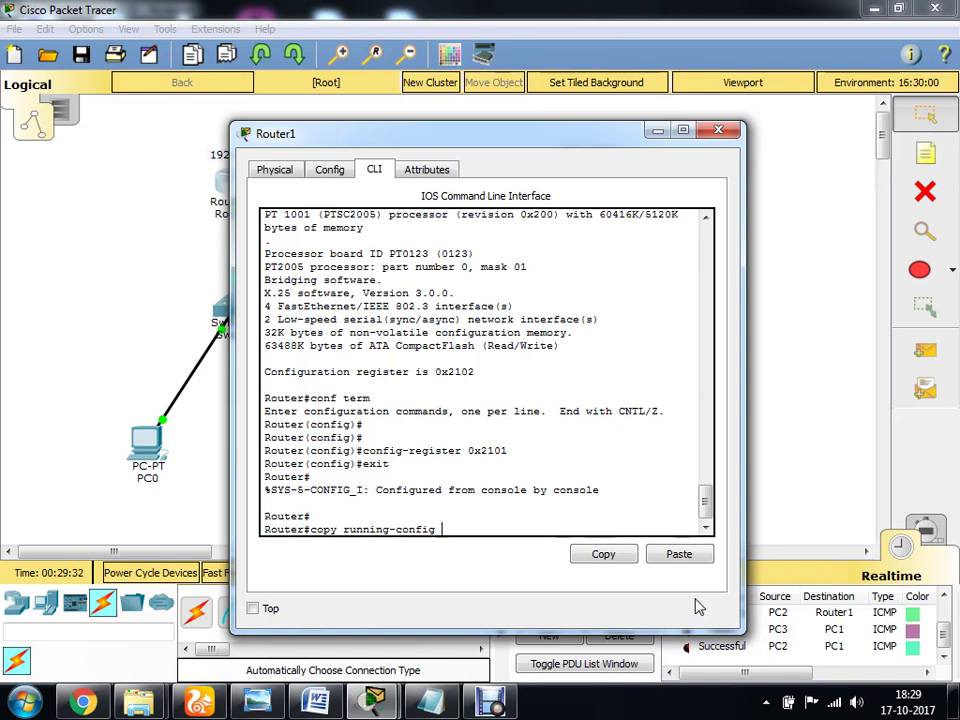
type("startup-config")
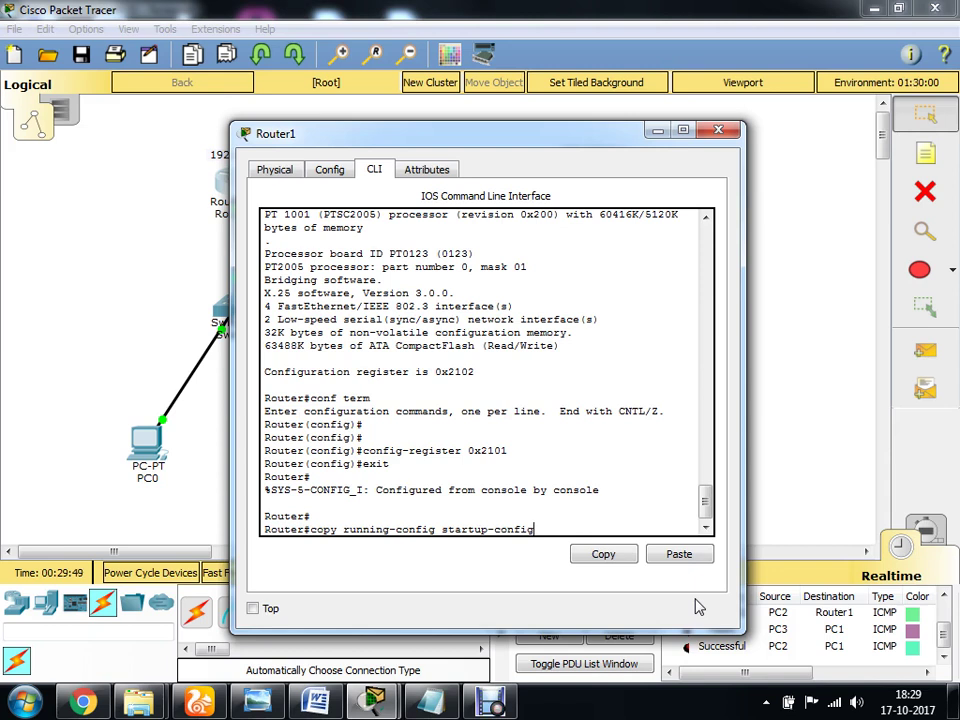
key("Return")
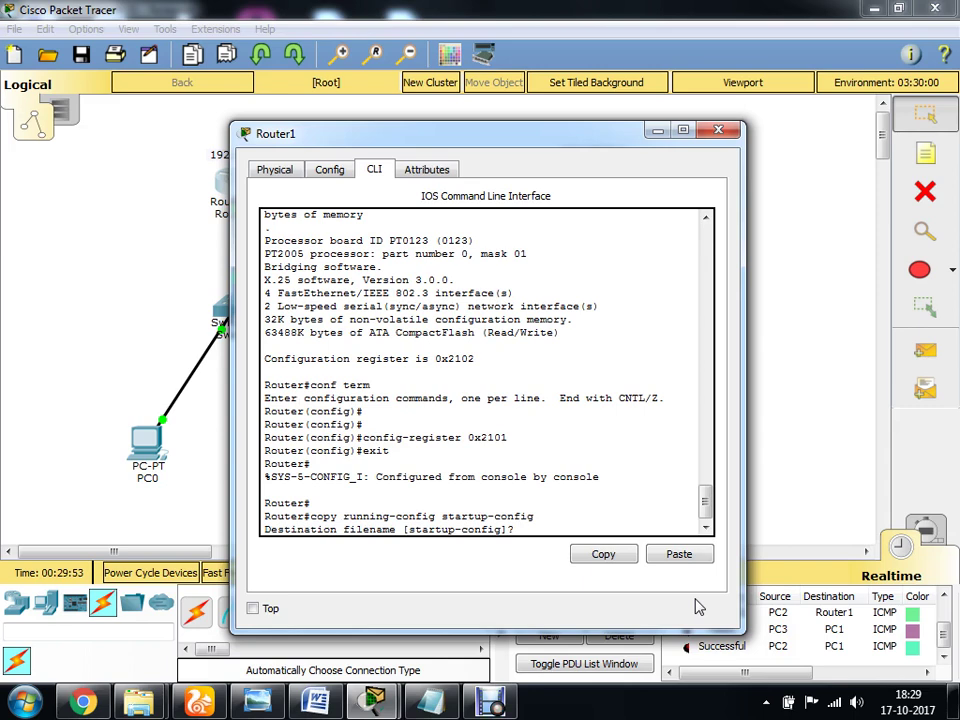
key("Return")
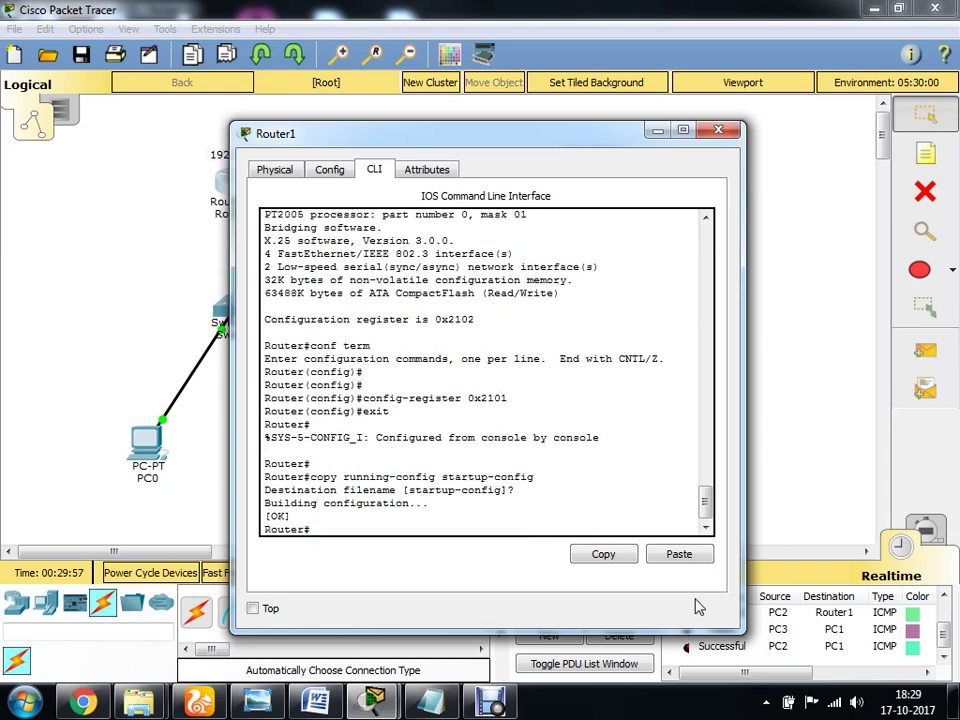
Run show version on Router1 and page to the end to check the configuration register line
key("Return")
key("Return")
type("sh")
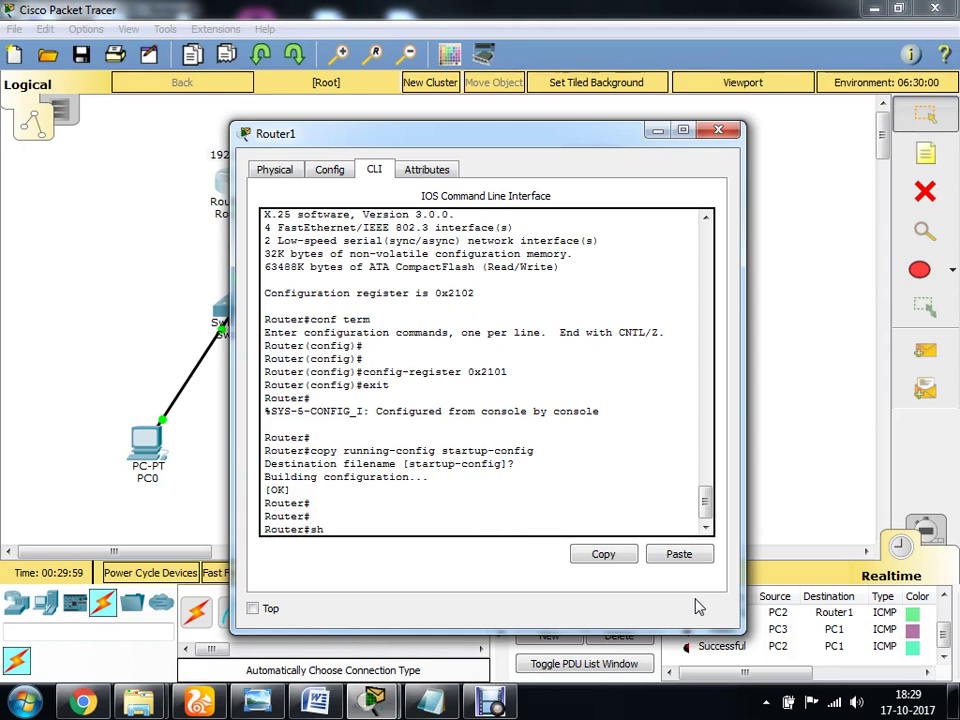
type("ow version")
key("Return")
key("space")
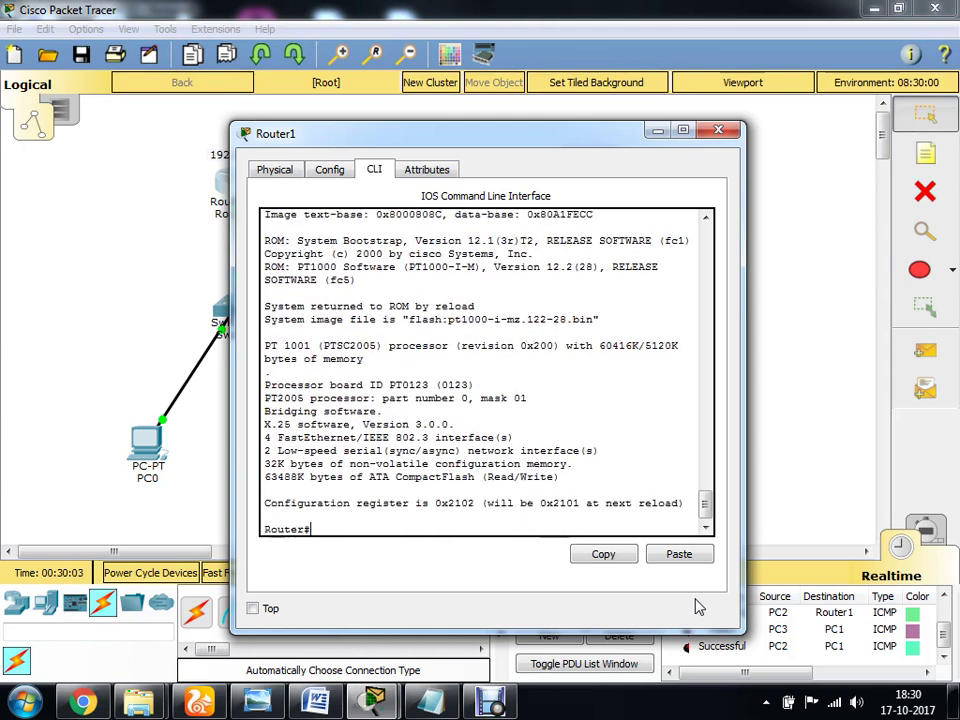
key("Return")
key("Return")
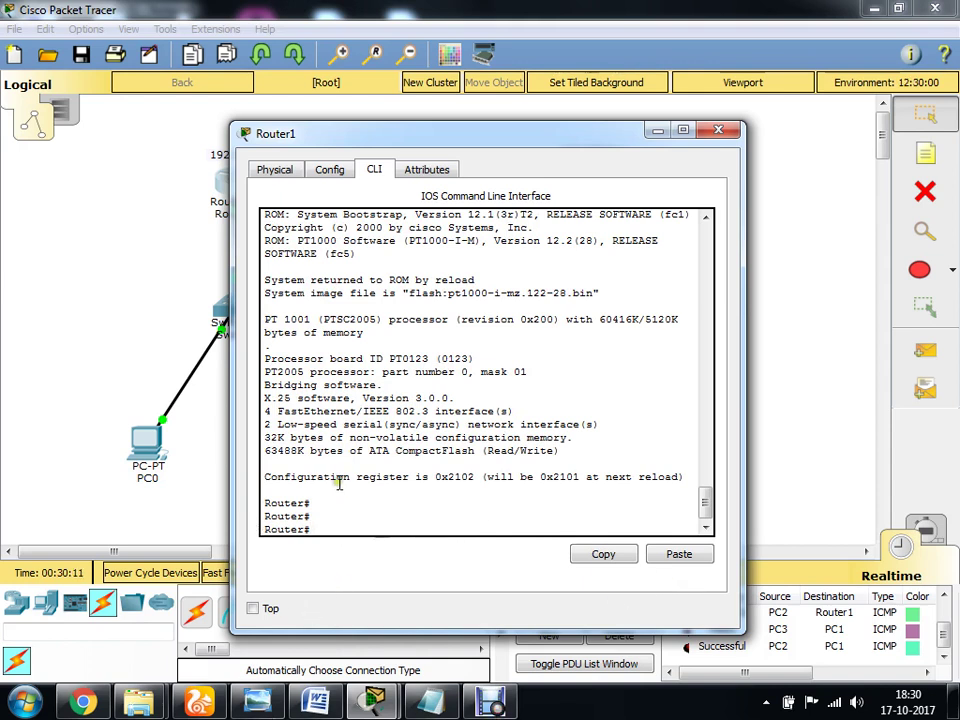
Highlight the current configuration register text in the version output and close the Router1 window
left_click_drag(341, 478, 480, 485)
left_click(506, 514)
left_click(717, 131)
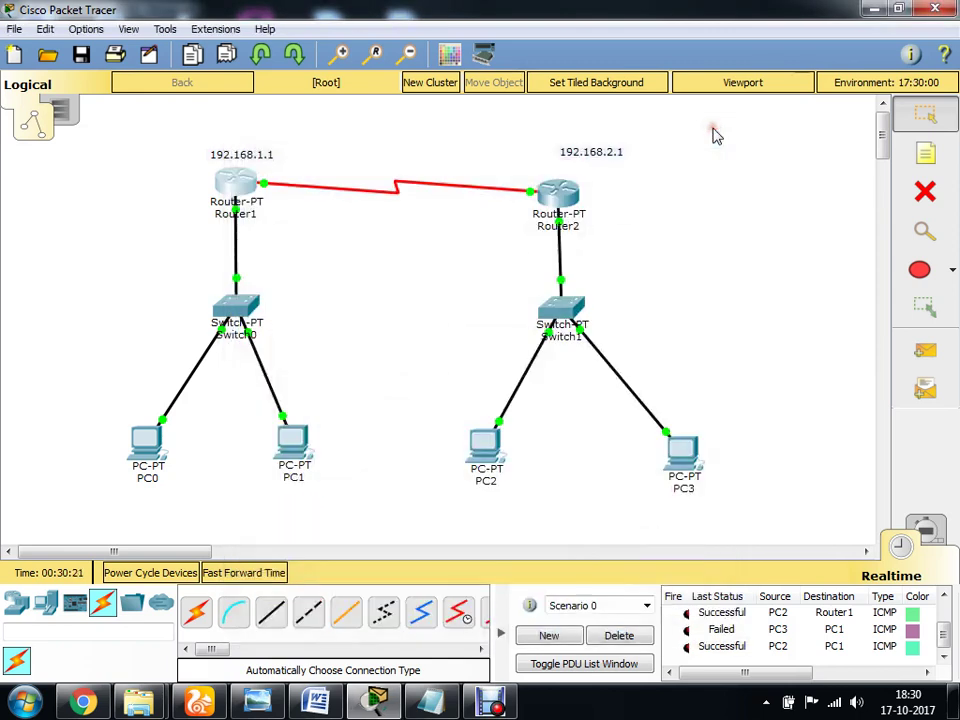
Reopen Router1's command line, run show version to its end, and highlight the register value pending for the next reload before closing the window
left_click(238, 183)
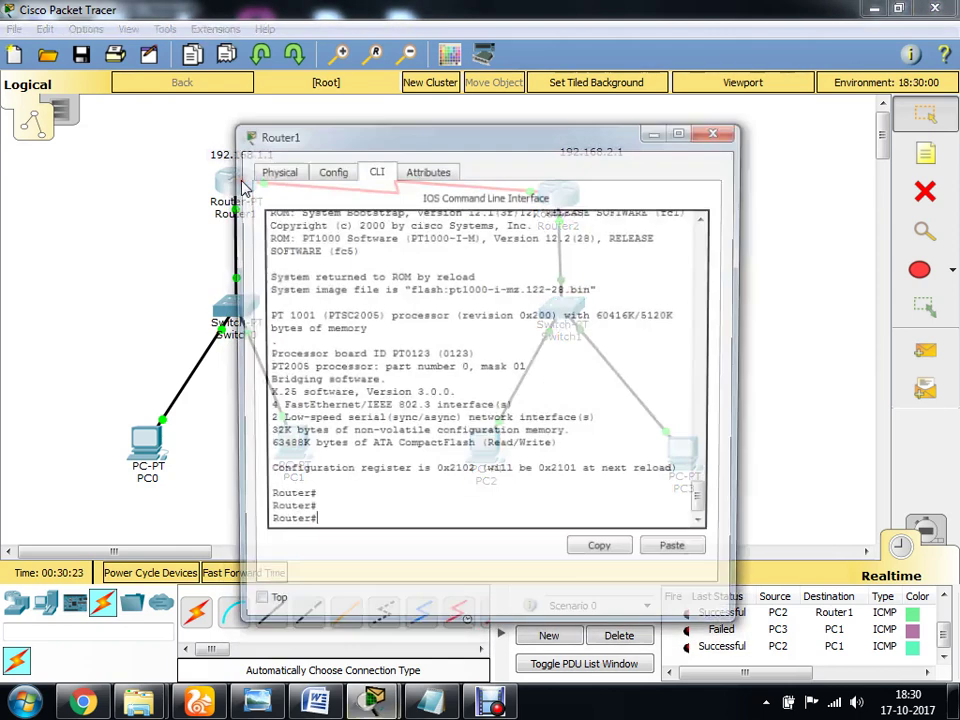
type("s")
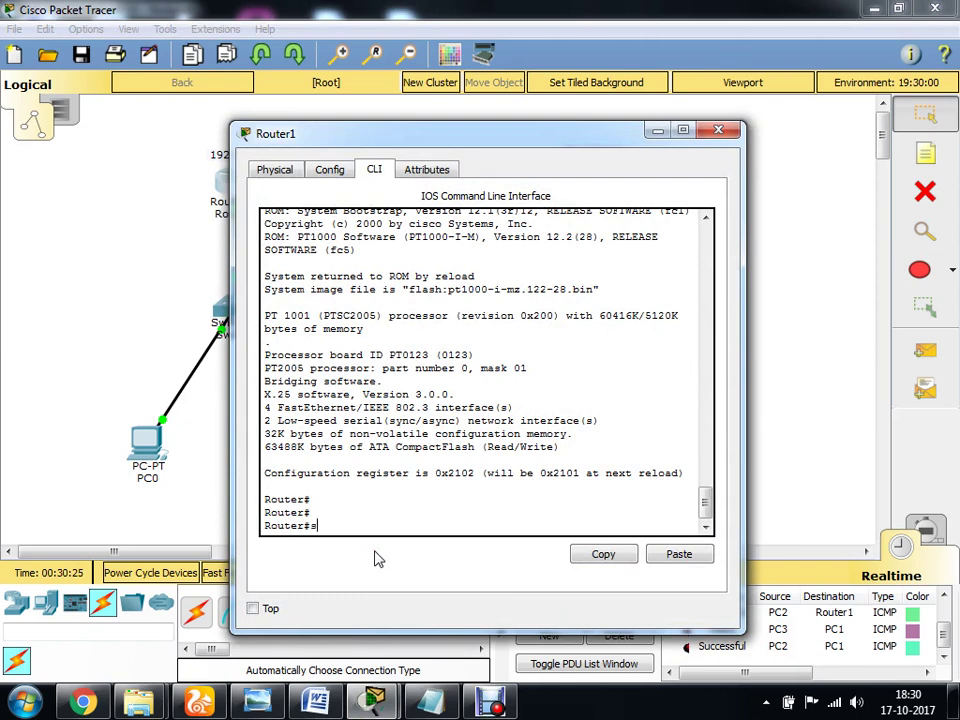
type("how version")
key("Return")
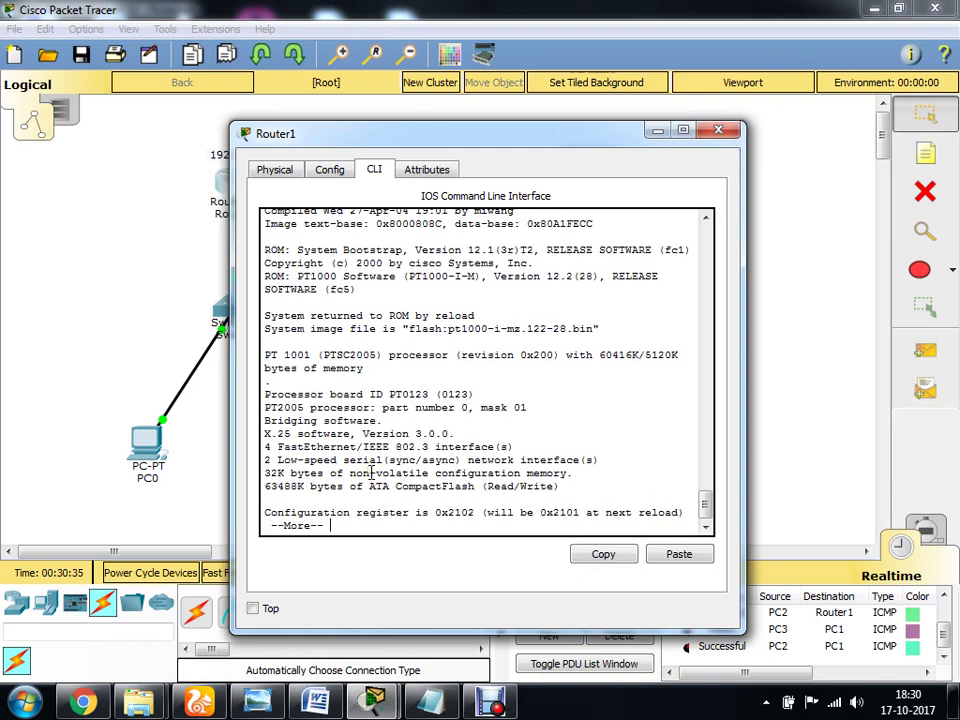
key("Return")
key("Return")
key("Return")
key("Return")
key("Return")
key("Return")
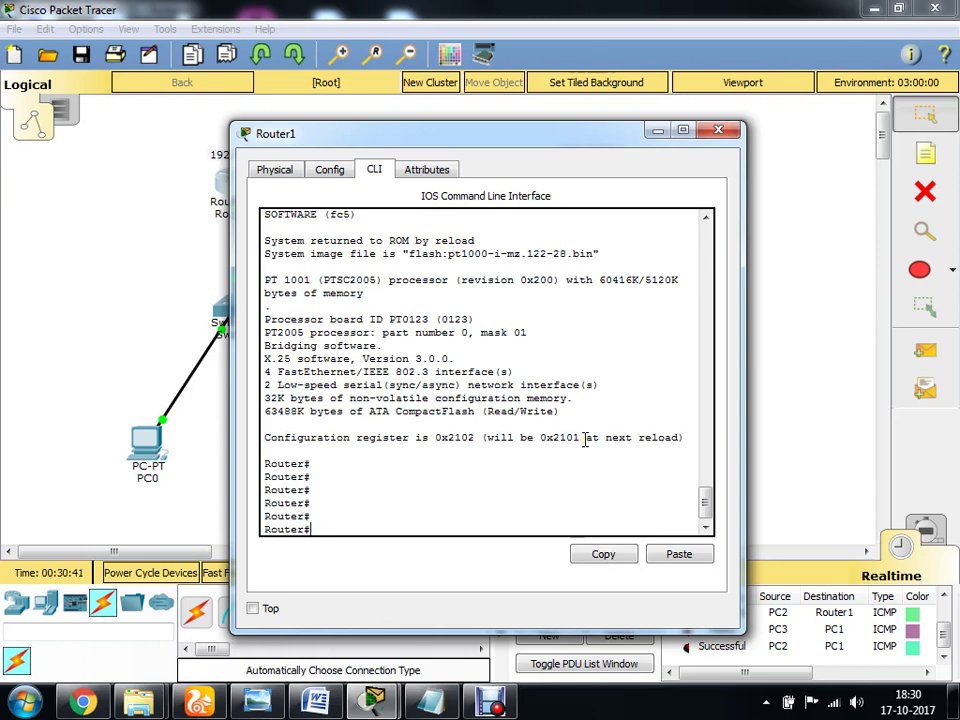
left_click_drag(582, 438, 540, 437)
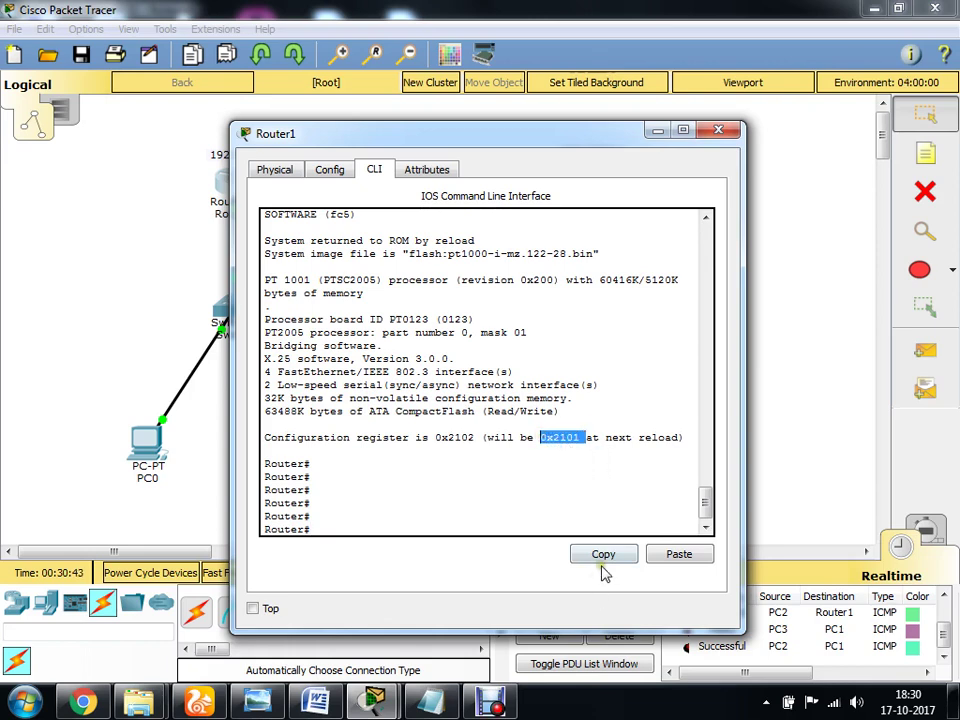
left_click(718, 135)
Reopen Router1's physical device view and power the router off and on again to reload it
left_click(250, 195)
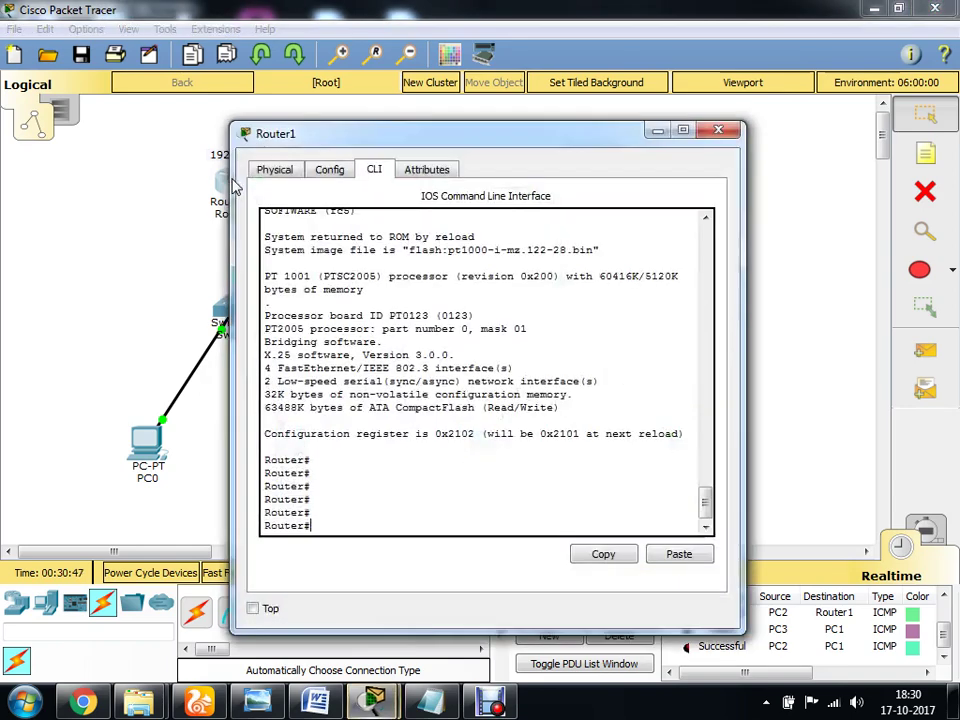
left_click(273, 172)
left_click_drag(568, 320, 664, 318)
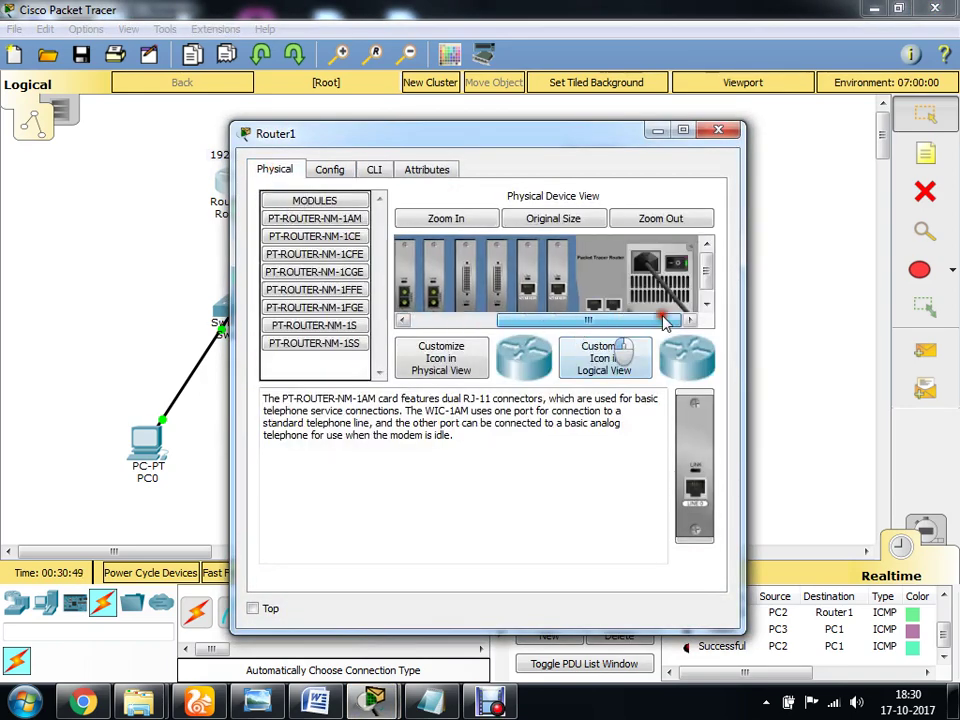
left_click(678, 264)
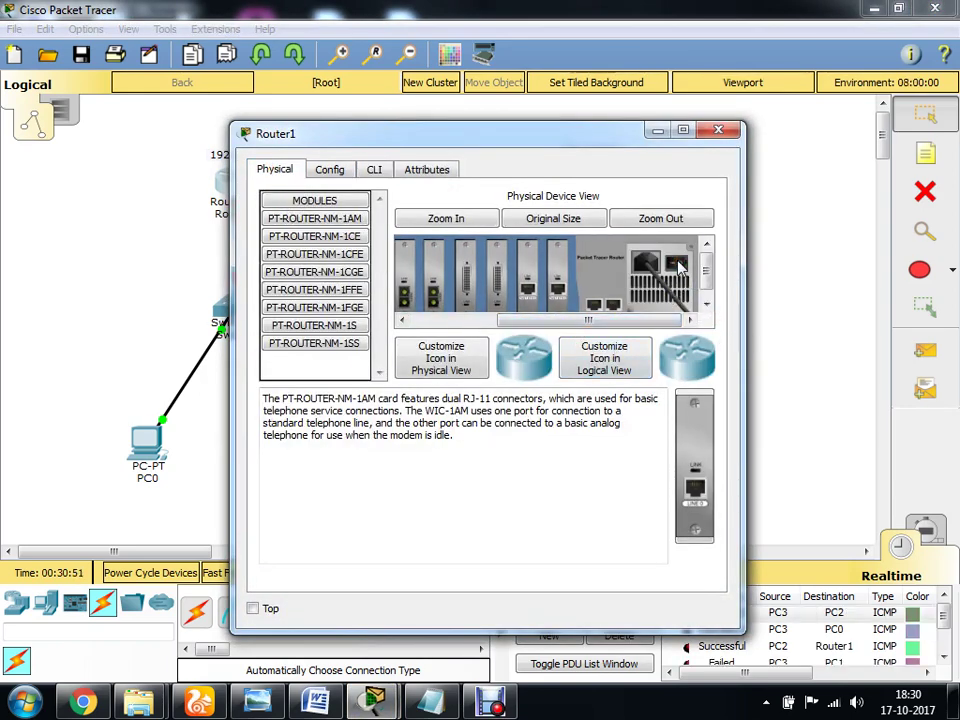
left_click(677, 265)
left_click_drag(598, 134, 686, 138)
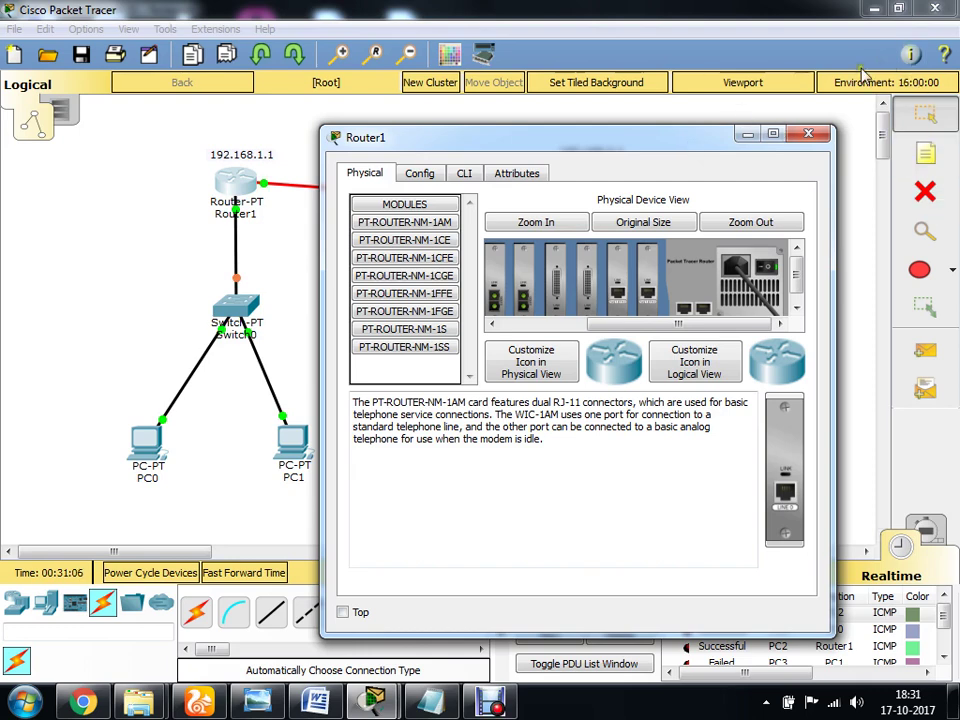
Return to Router1's command line once it has booted and enter privileged mode with the command en
left_click(466, 174)
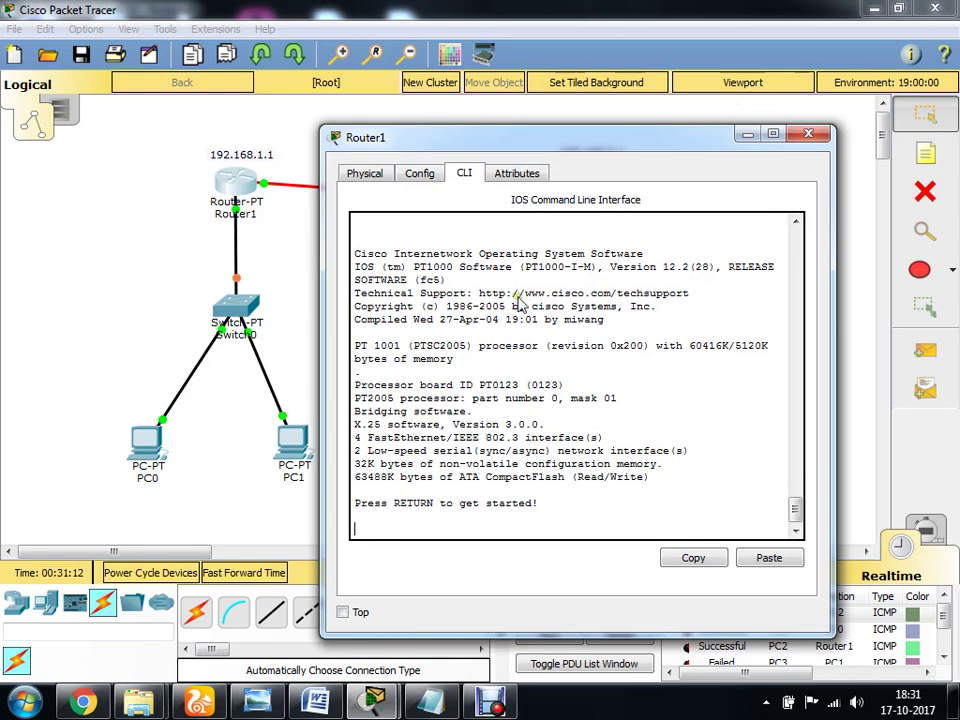
left_click_drag(555, 141, 651, 356)
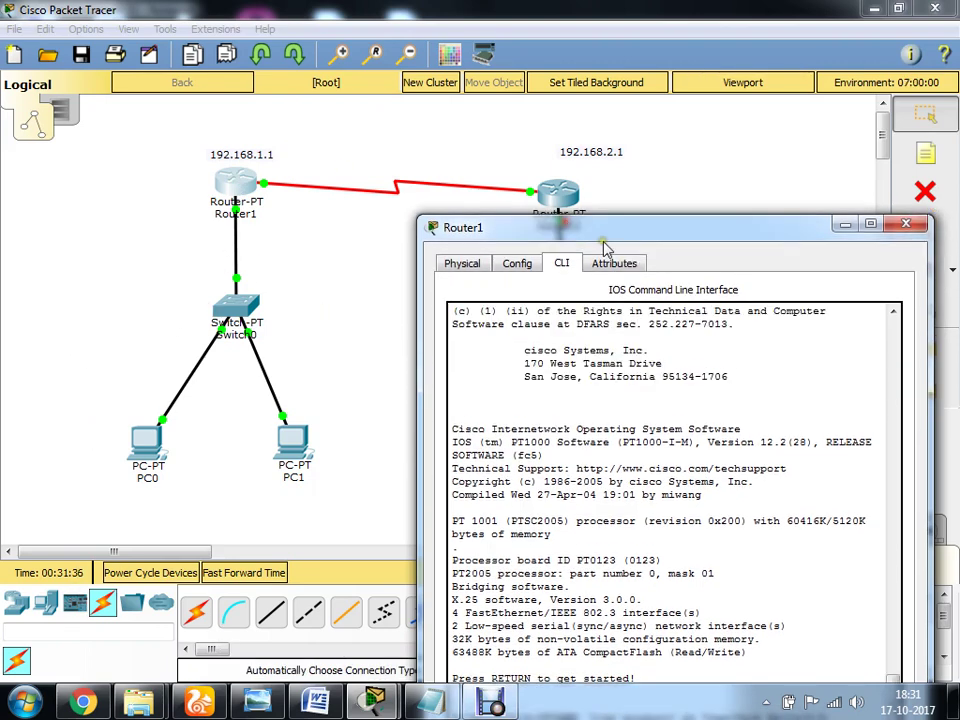
left_click_drag(596, 359, 370, 121)
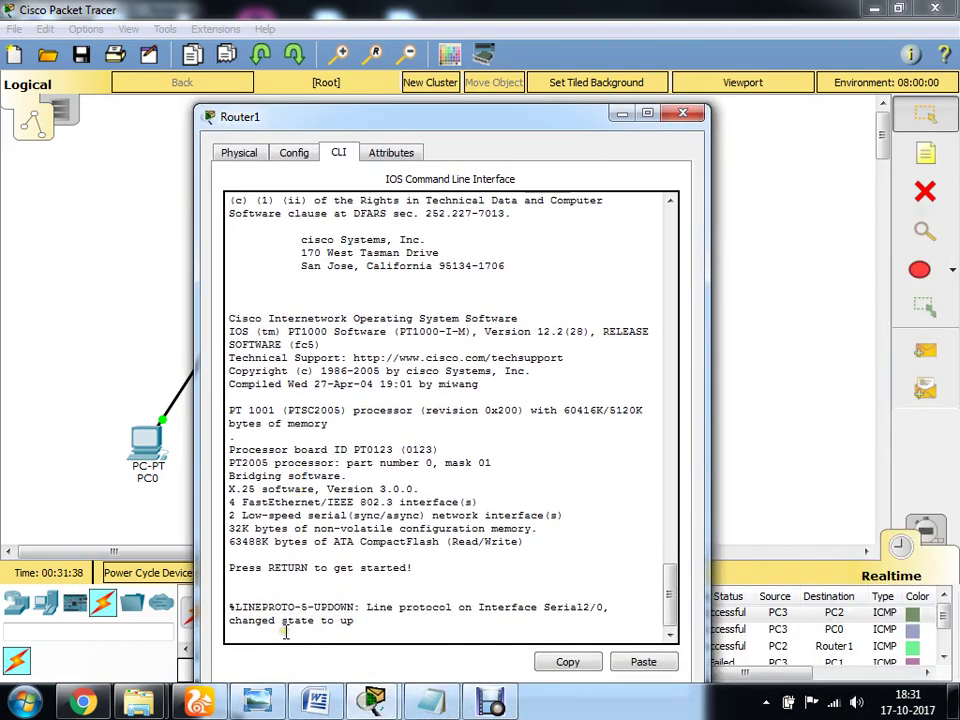
key("Return")
key("Return")
key("Return")
key("Return")
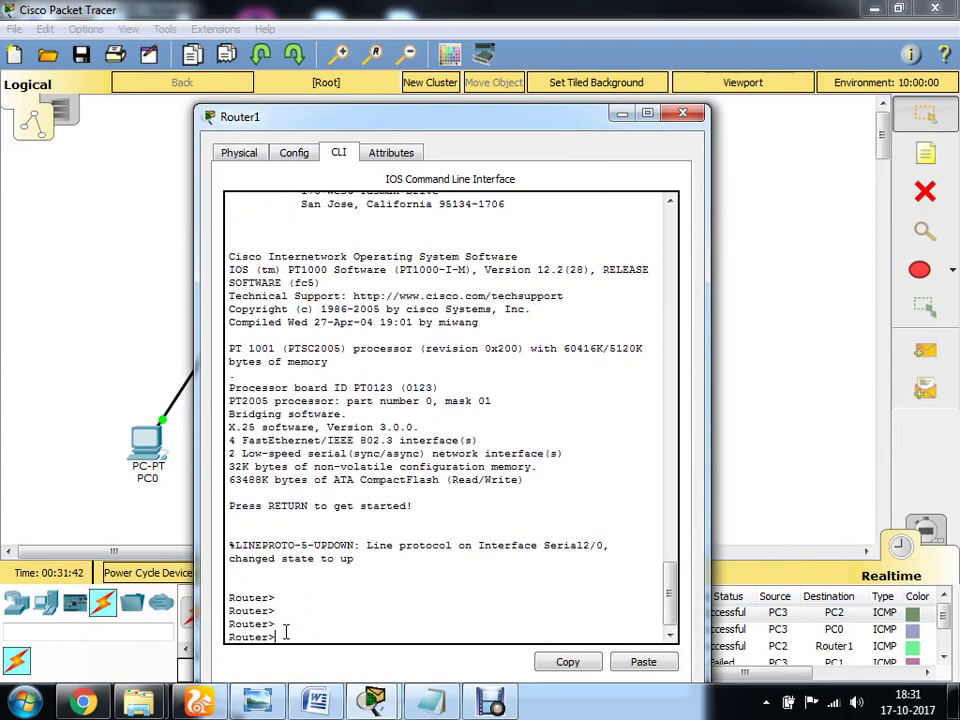
type("en")
key("Return")
key("Return")
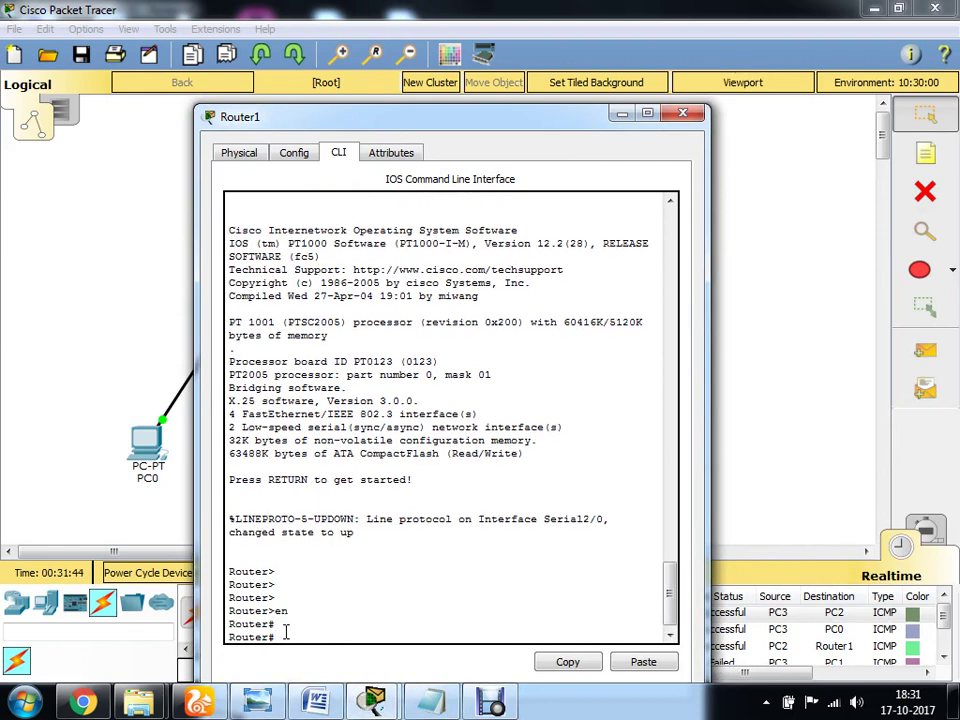
Run show version on the reloaded router to check its configuration register
type("show version")
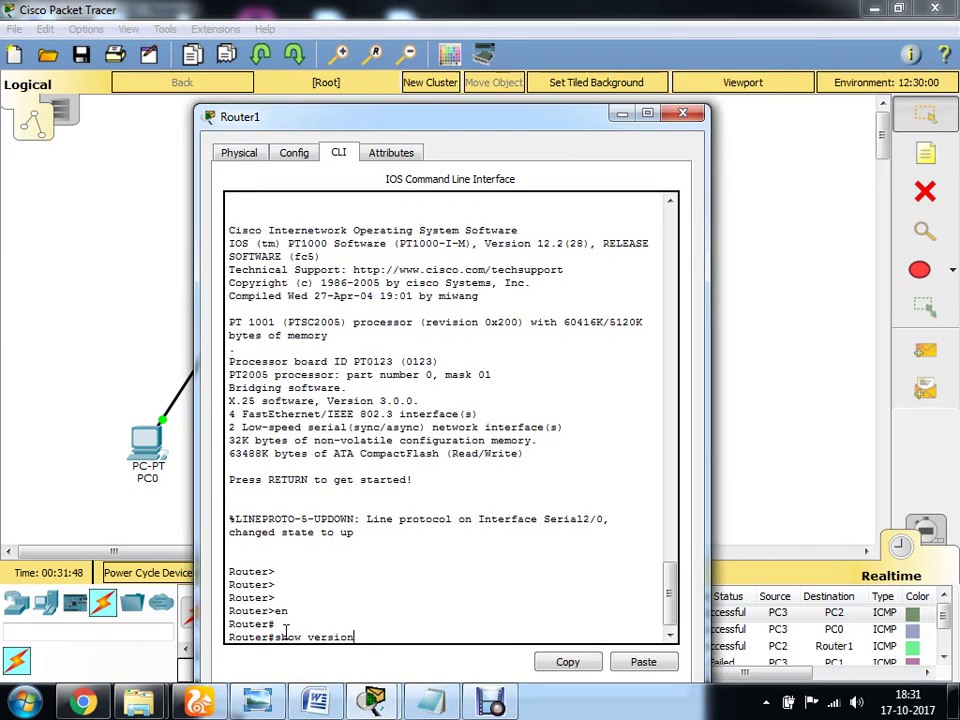
key("Return")
key("Return")
key("Return")
key("Return")
key("Return")
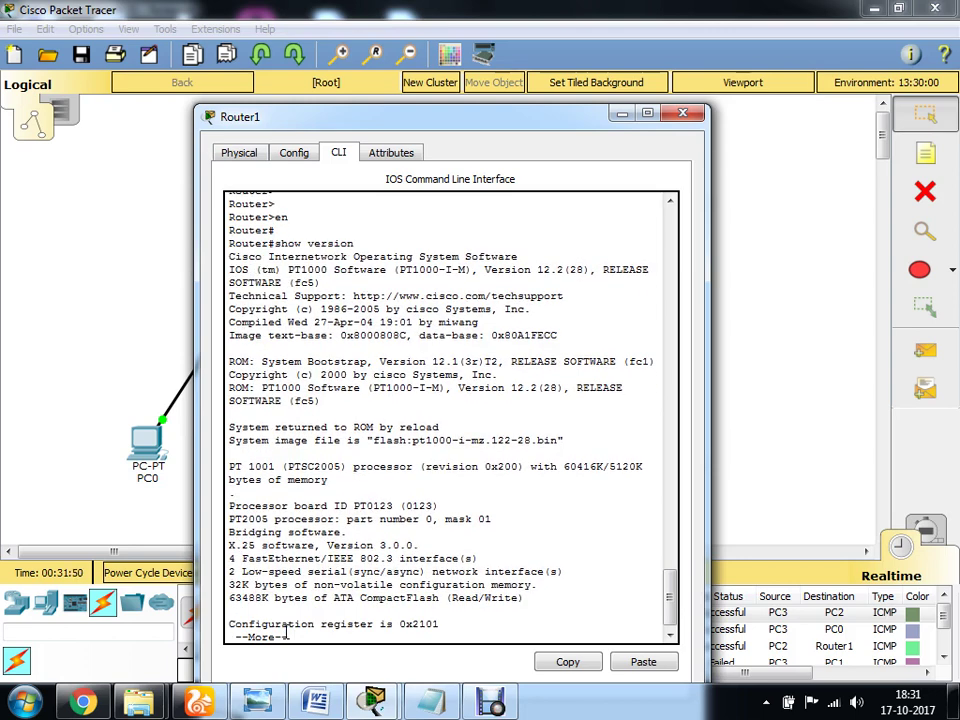